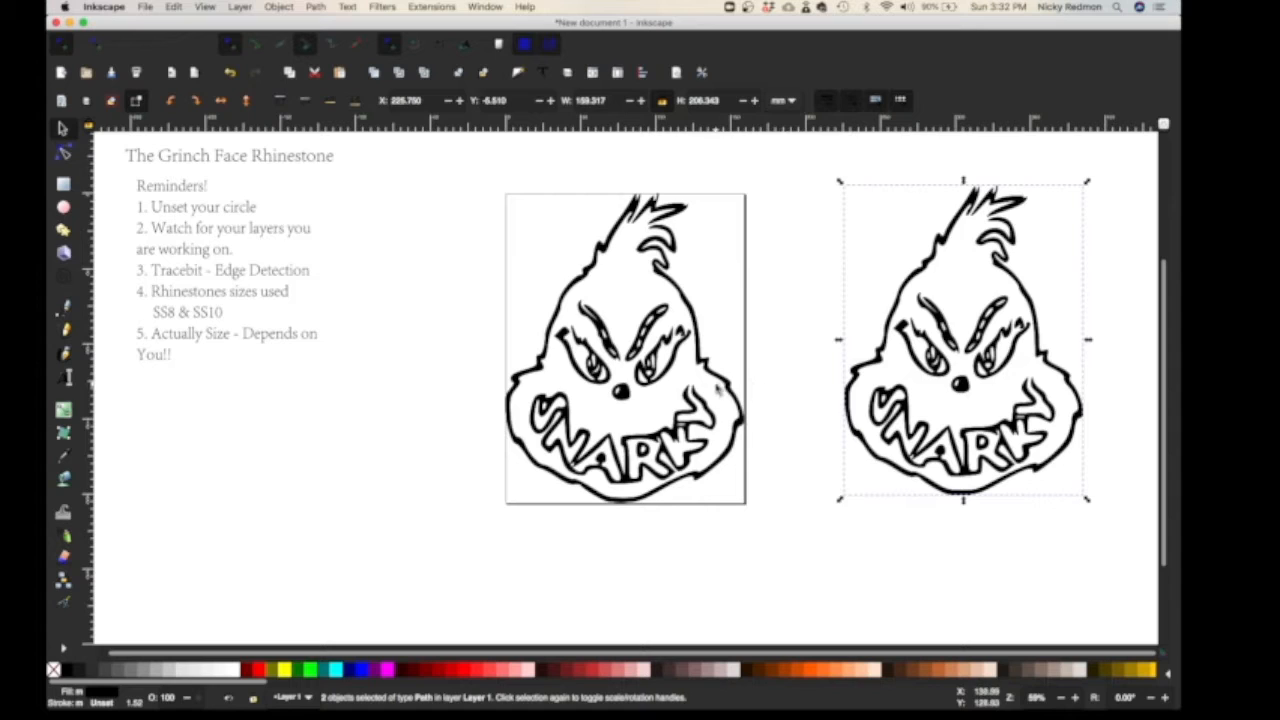
{"action": "key", "text": "Escape"}
{"action": "left_click_drag", "start_coordinate": [679, 174], "coordinate": [628, 533]}
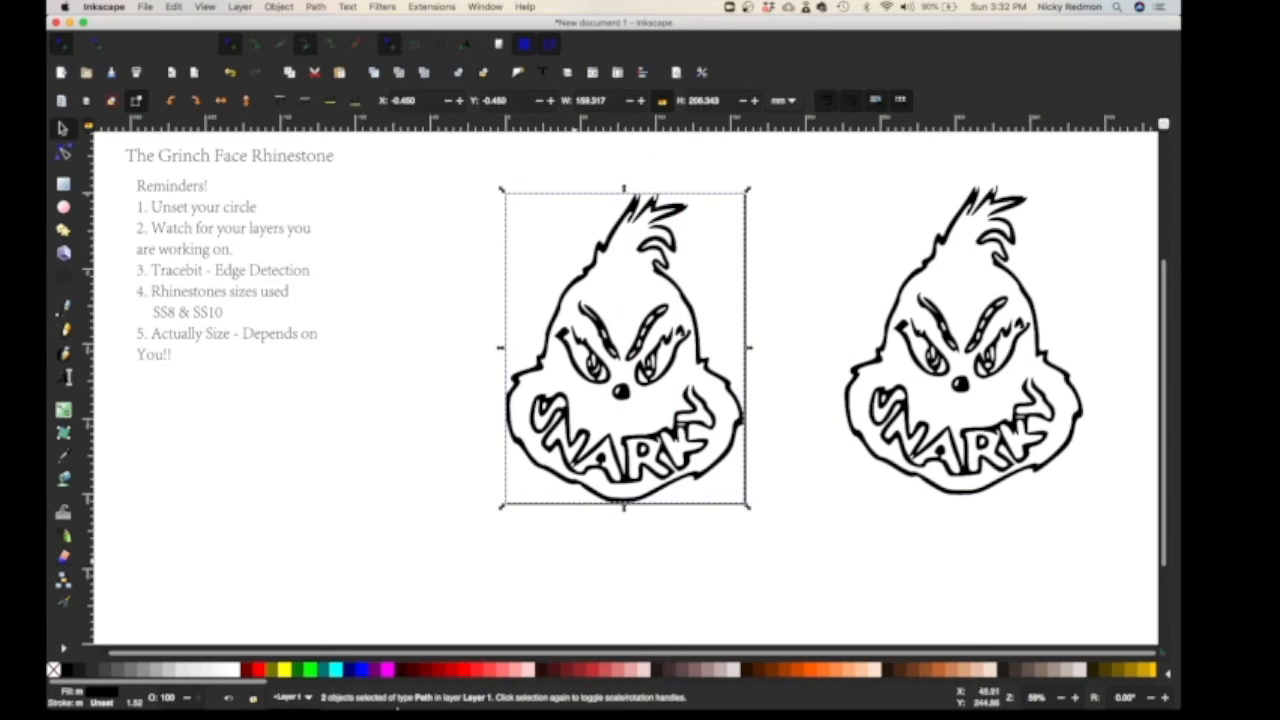
{"action": "left_click", "coordinate": [255, 701]}
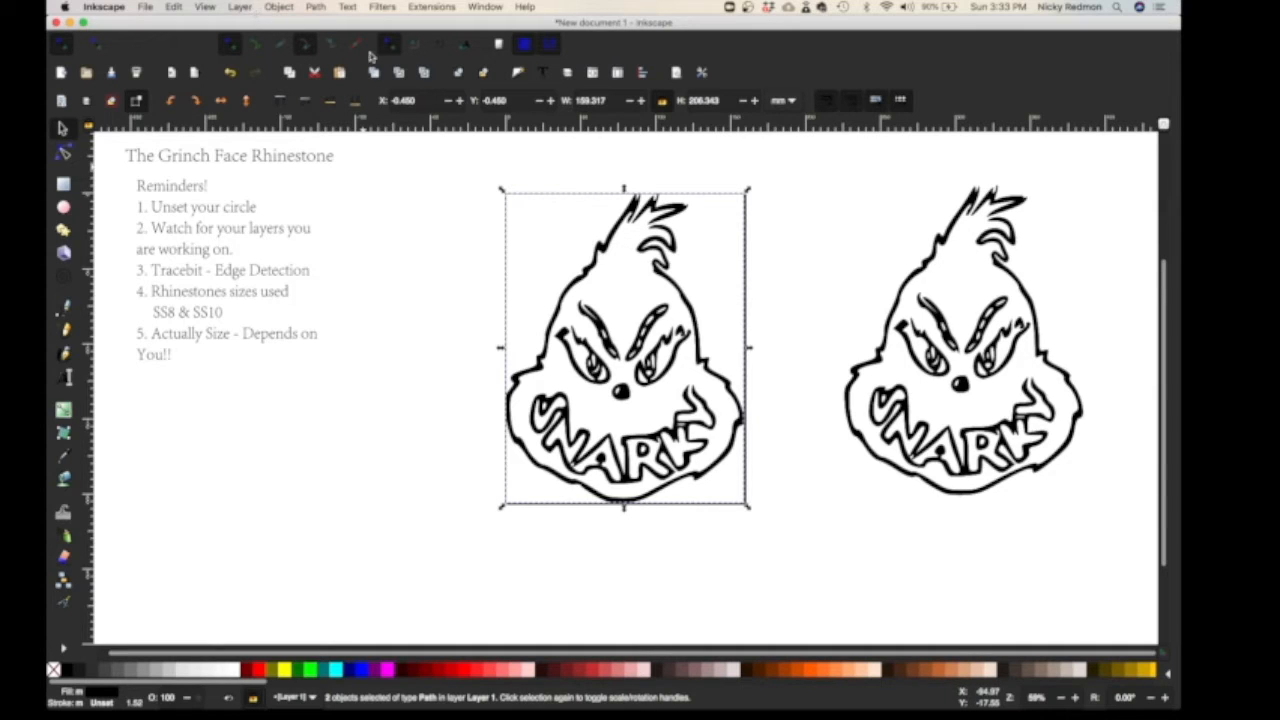
{"action": "key", "text": "Escape"}
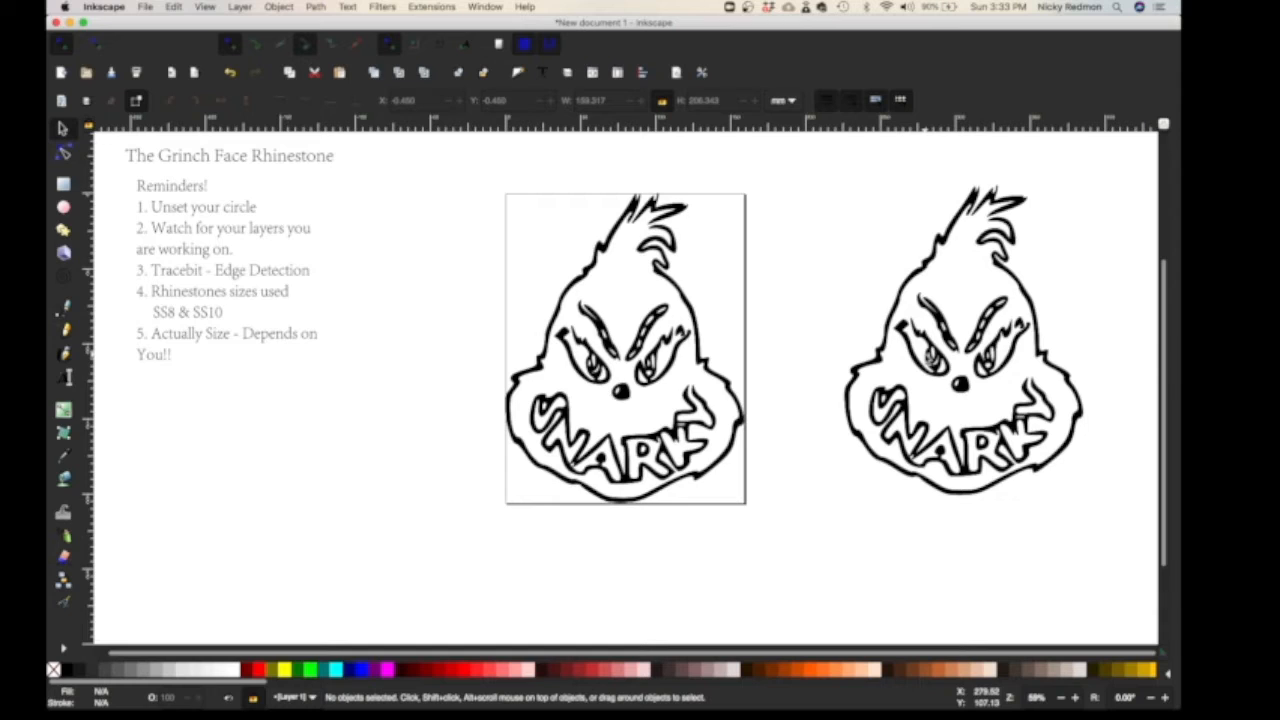
{"action": "left_click", "coordinate": [255, 701]}
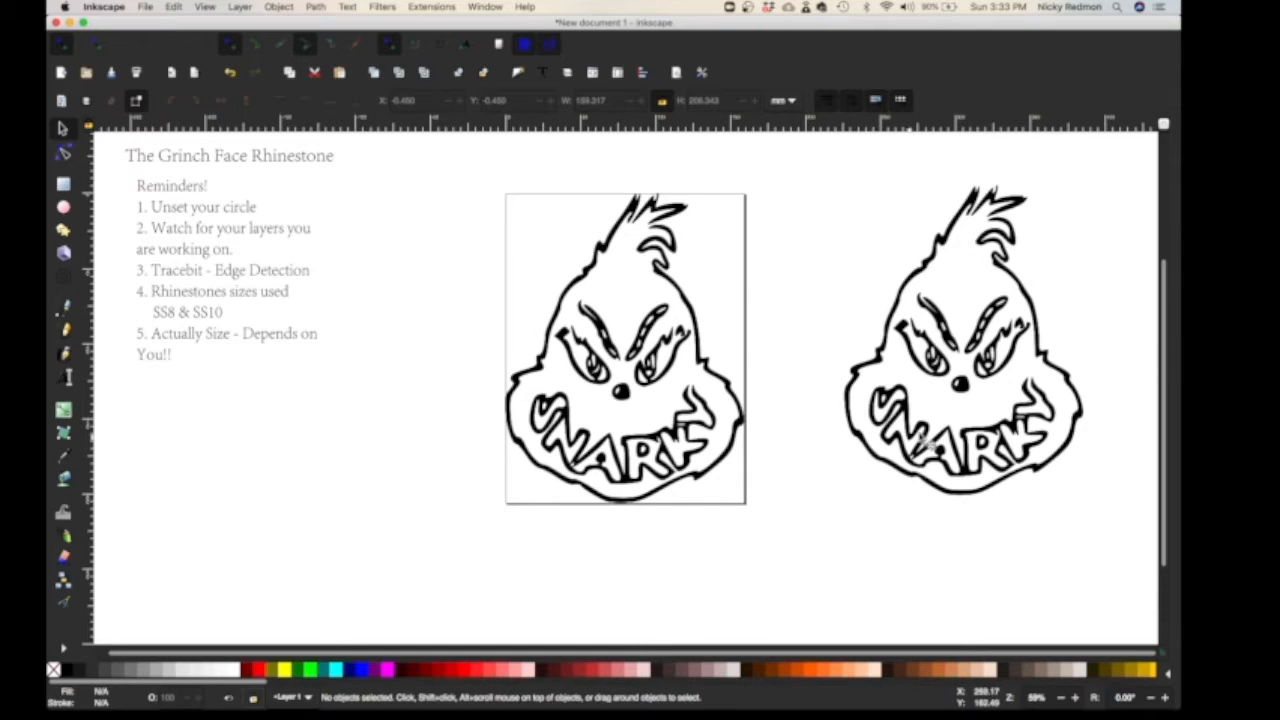
{"action": "right_click", "coordinate": [947, 430]}
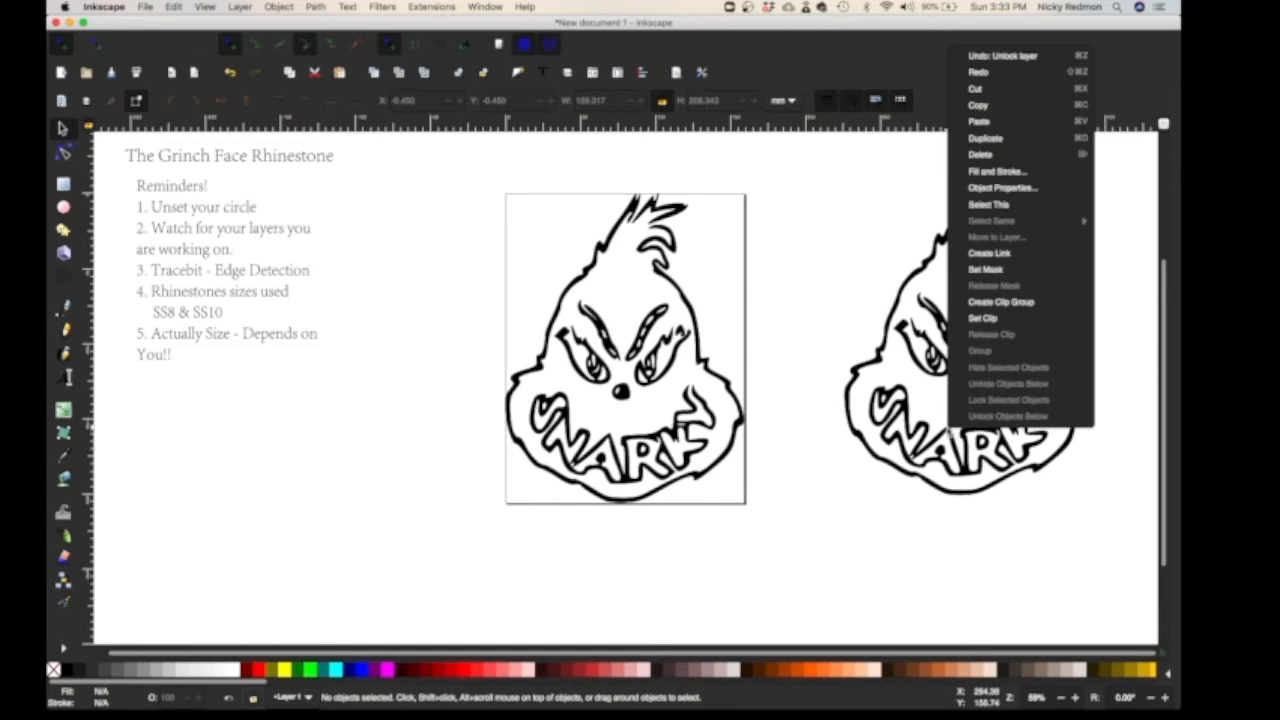
{"action": "left_click", "coordinate": [1018, 92]}
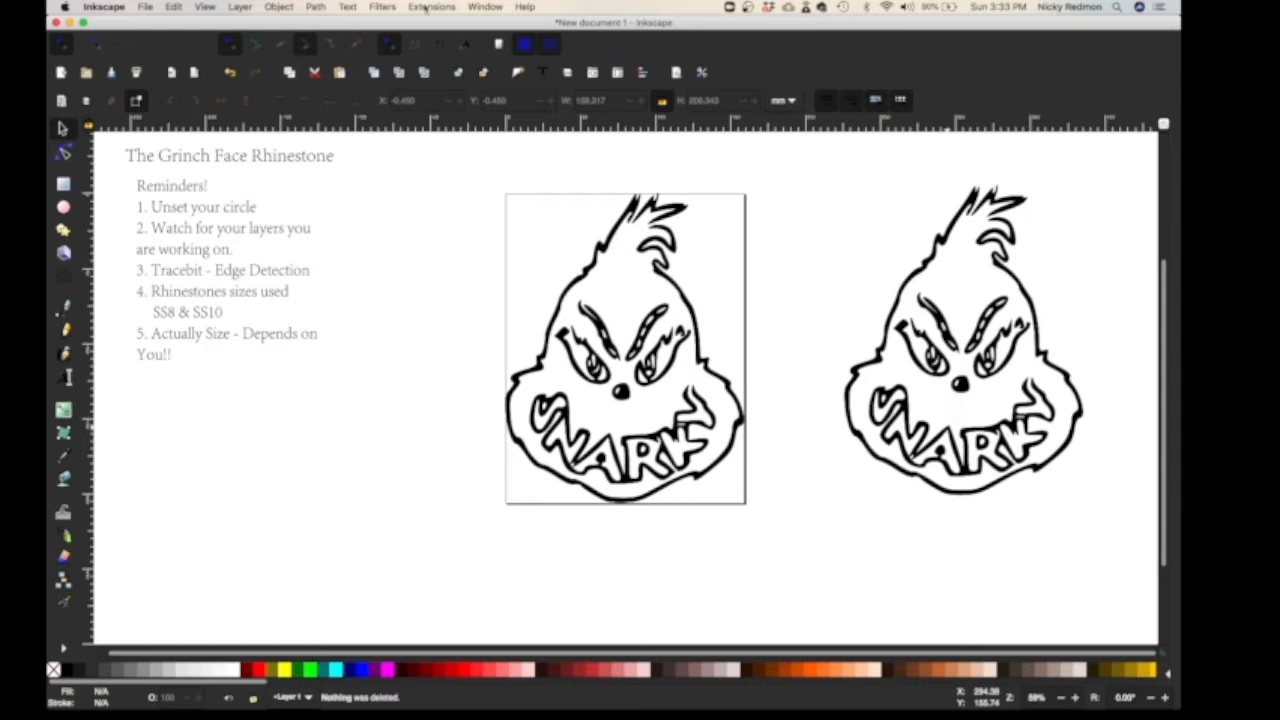
Step: Add a new layer named "Moutj" above the current layer
{"action": "left_click", "coordinate": [241, 7]}
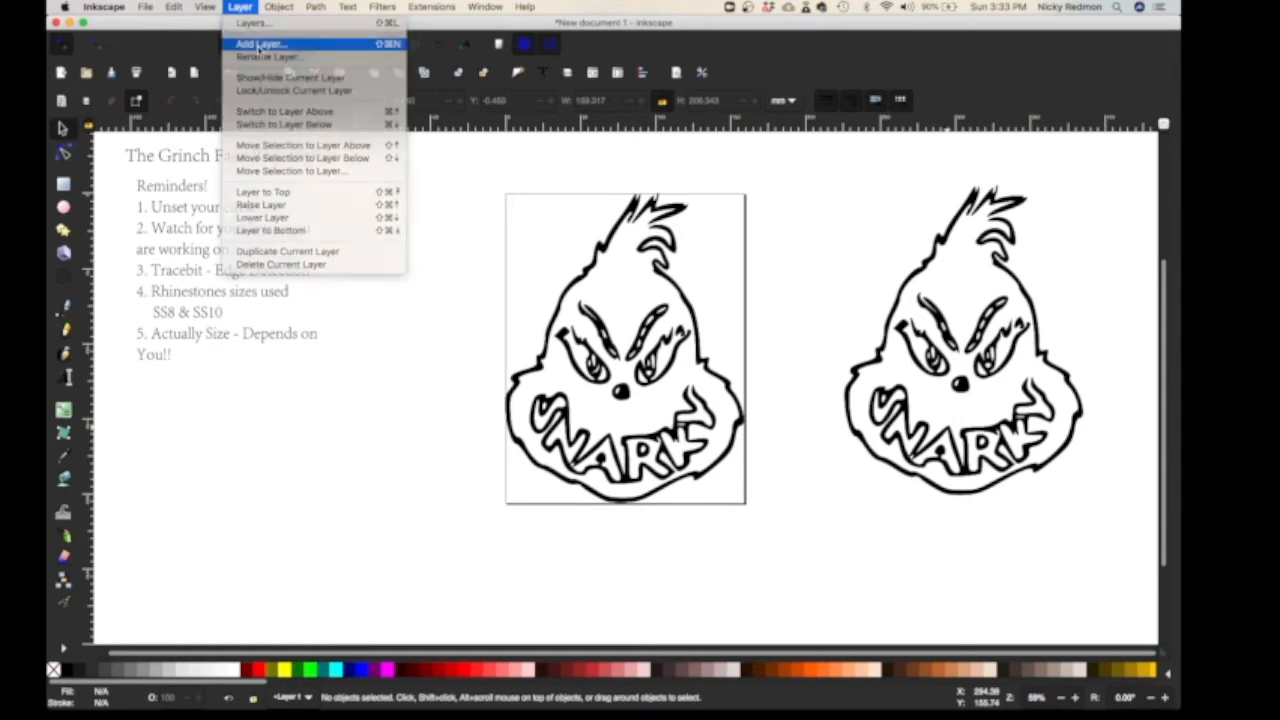
{"action": "left_click", "coordinate": [259, 45]}
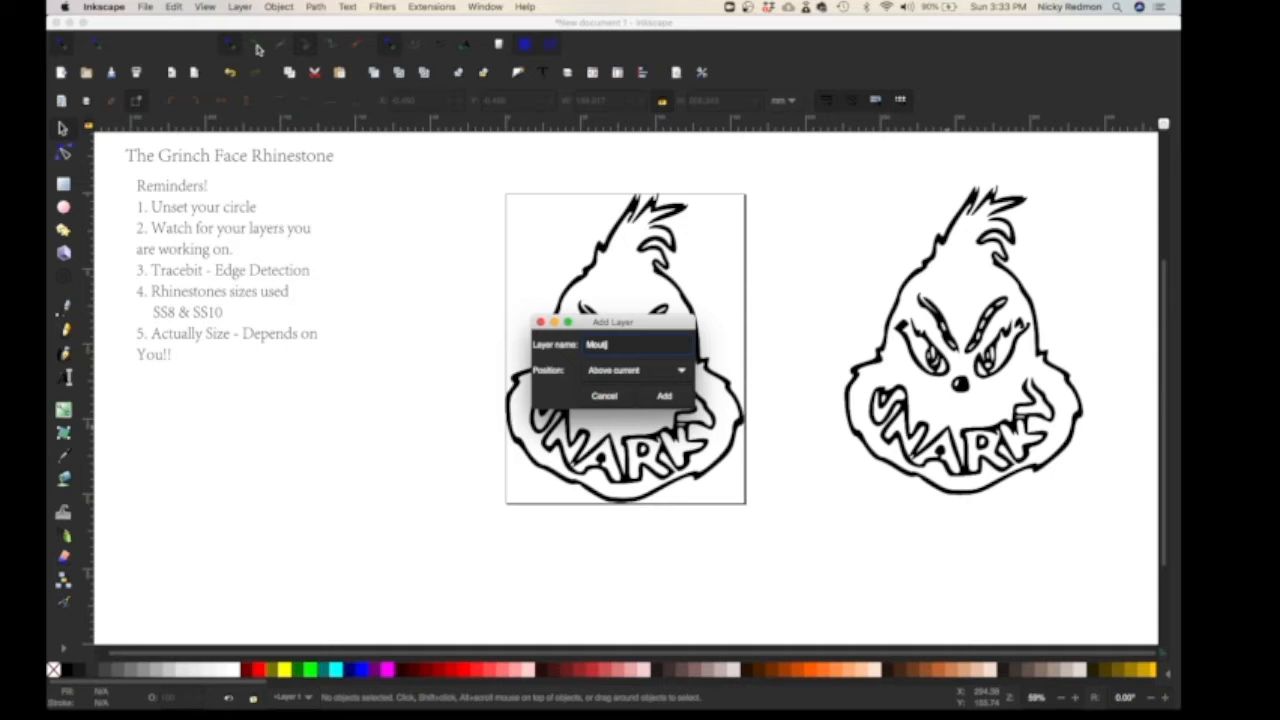
{"action": "left_click", "coordinate": [665, 397]}
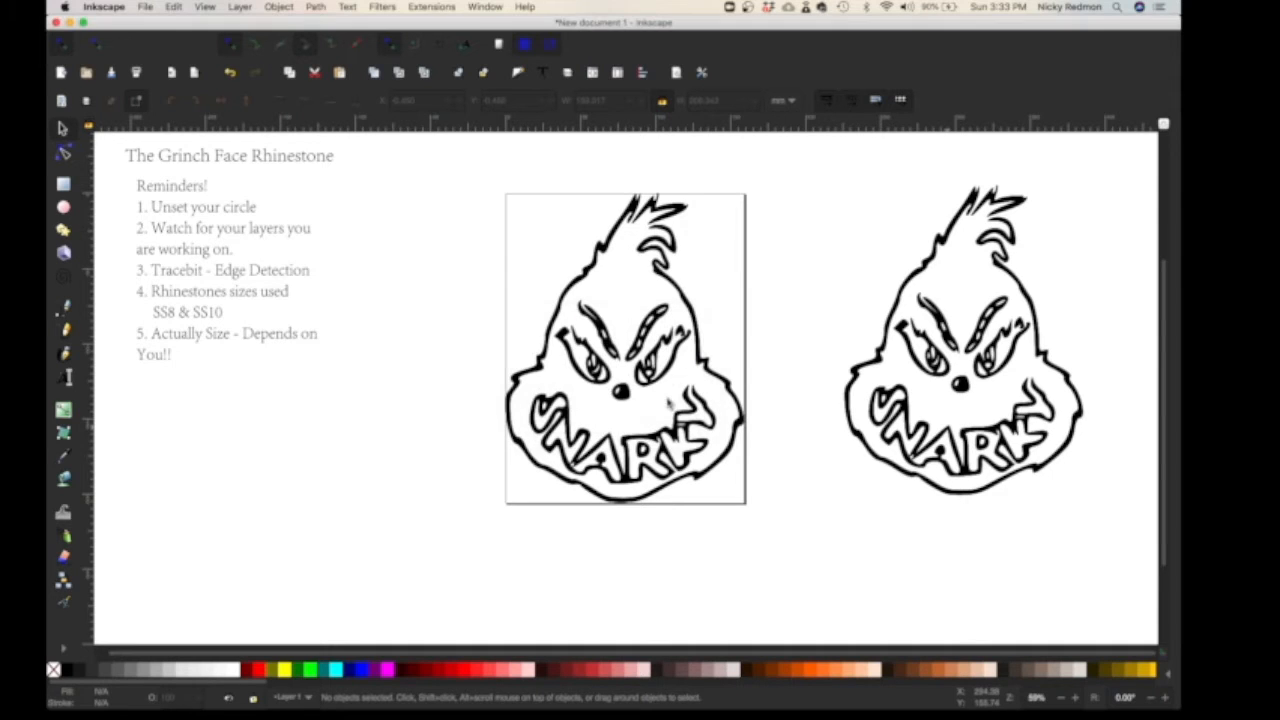
{"action": "right_click", "coordinate": [823, 435]}
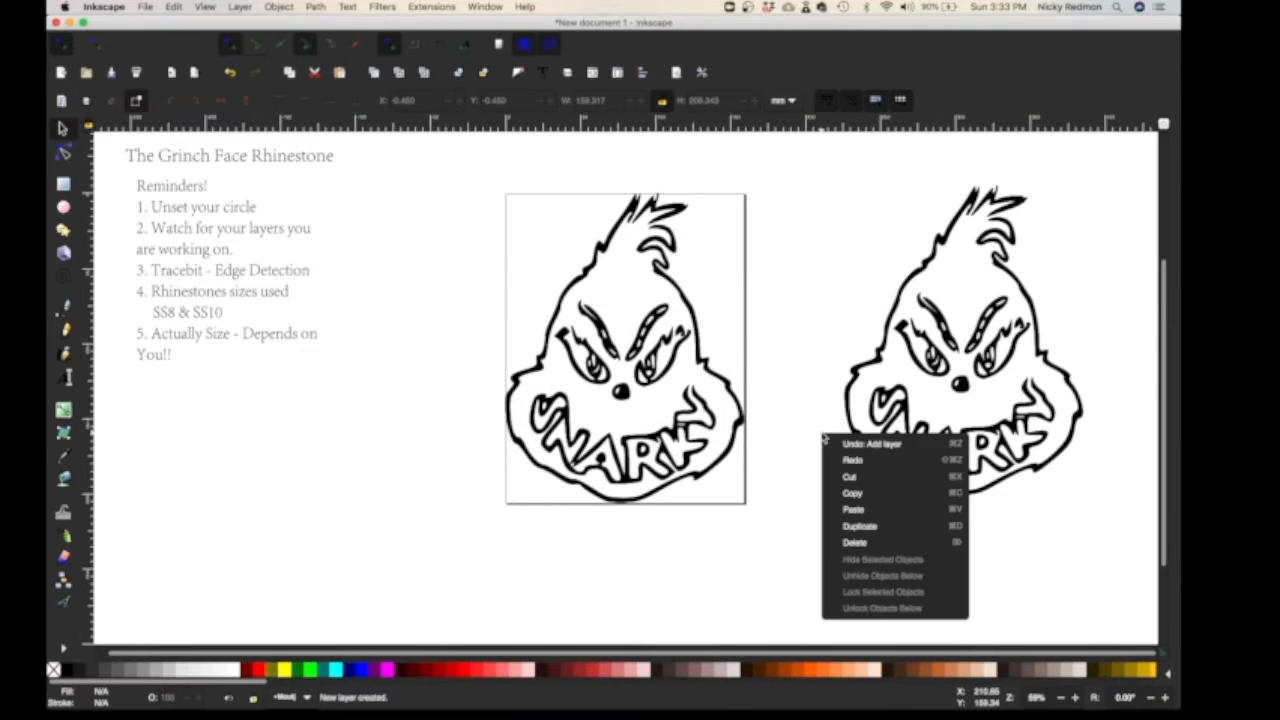
{"action": "left_click", "coordinate": [866, 509]}
{"action": "key", "text": "Delete"}
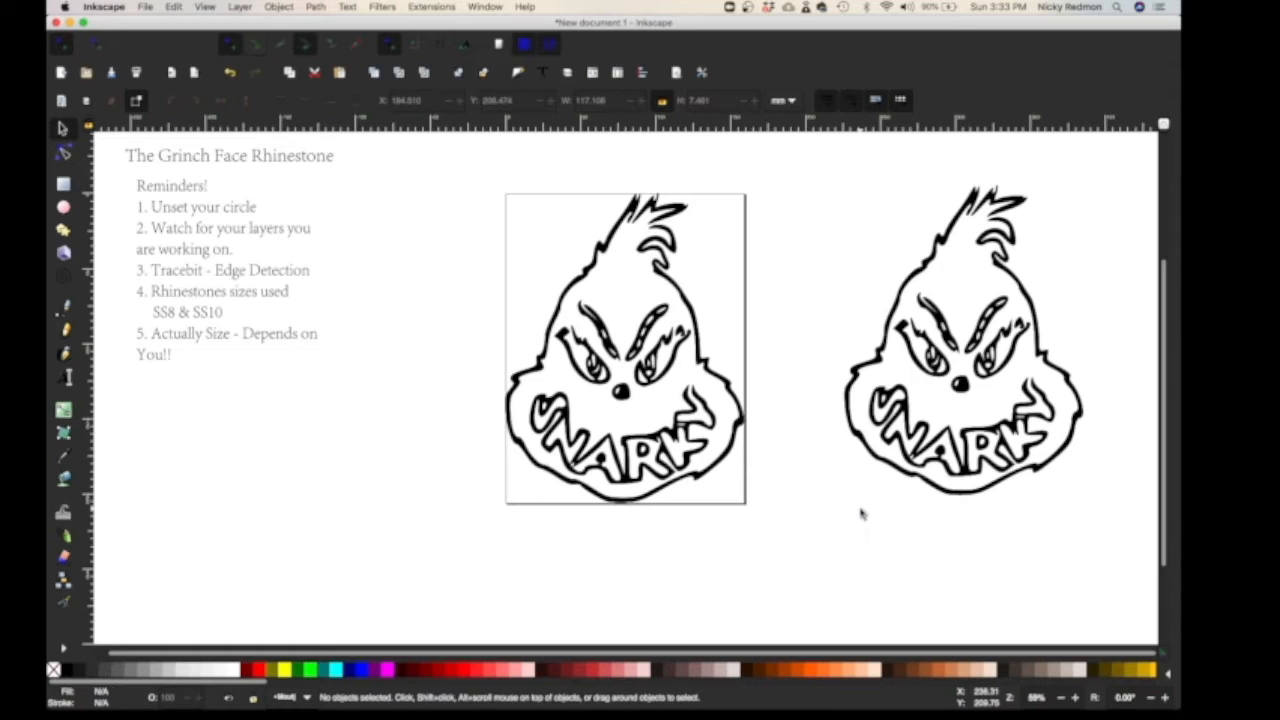
Step: Copy the Grinch face beside the page into the Moutj layer and place it to the left of the page
{"action": "right_click", "coordinate": [886, 397]}
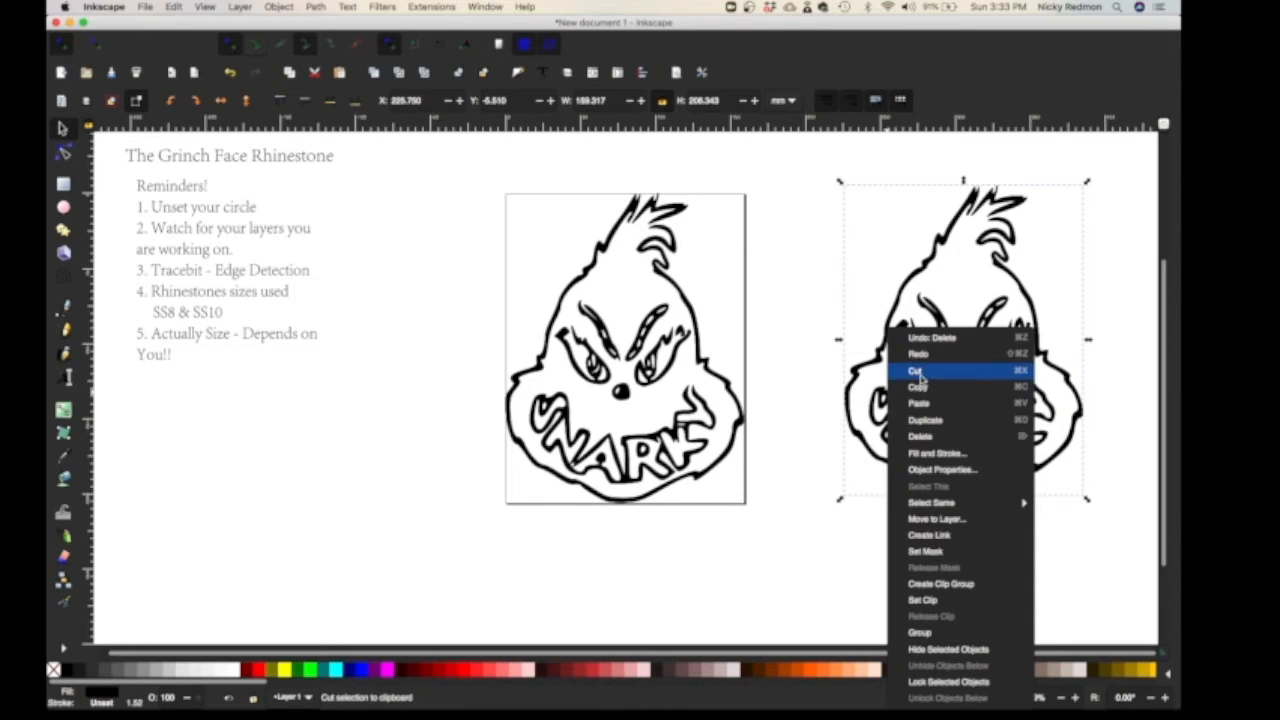
{"action": "left_click", "coordinate": [924, 387]}
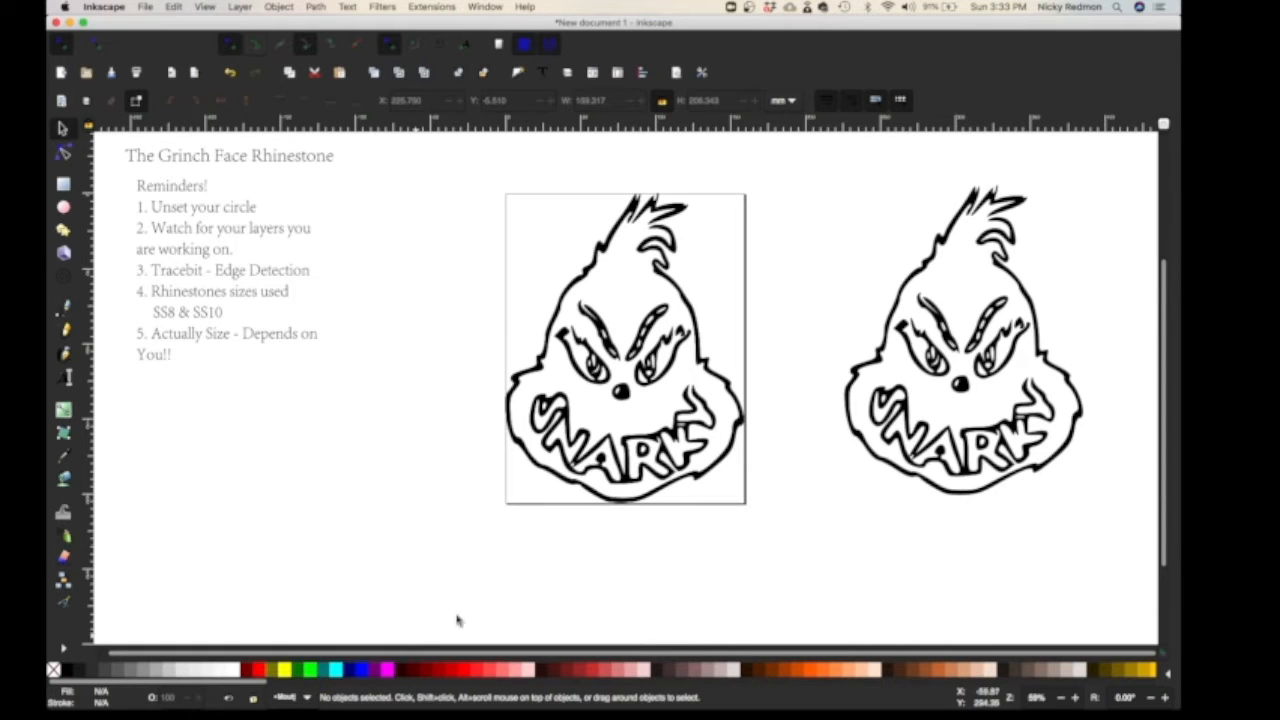
{"action": "right_click", "coordinate": [820, 508]}
{"action": "left_click", "coordinate": [852, 578]}
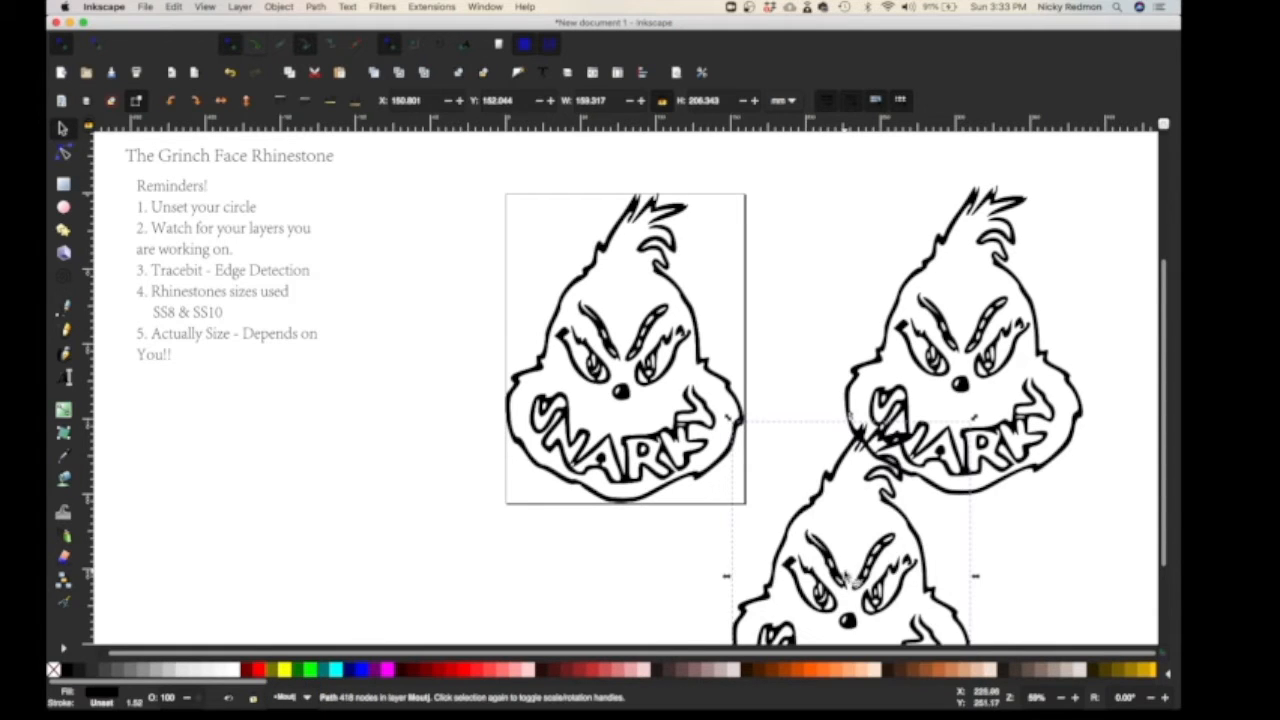
{"action": "left_click_drag", "start_coordinate": [845, 578], "coordinate": [317, 456]}
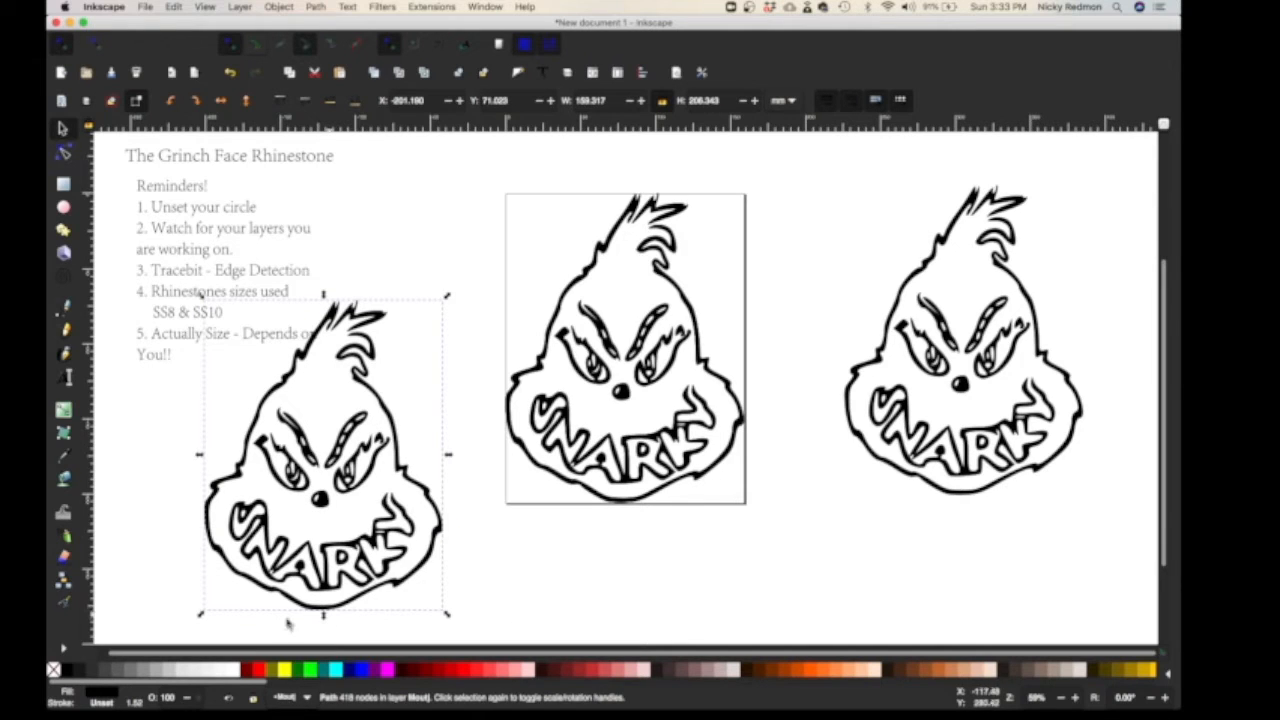
{"action": "left_click", "coordinate": [904, 381]}
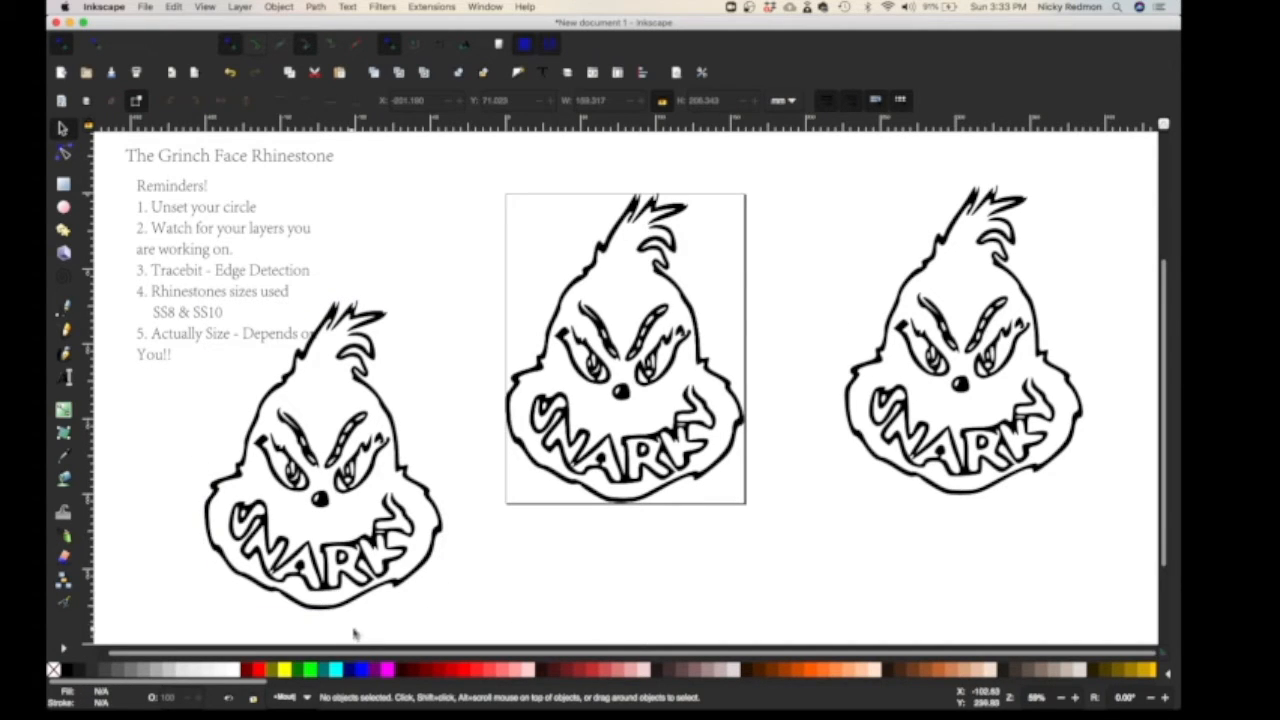
{"action": "left_click_drag", "start_coordinate": [353, 556], "coordinate": [398, 520]}
Step: Delete the spare Grinch face to the right of the page from Layer 1
{"action": "left_click", "coordinate": [640, 372]}
{"action": "left_click", "coordinate": [908, 373]}
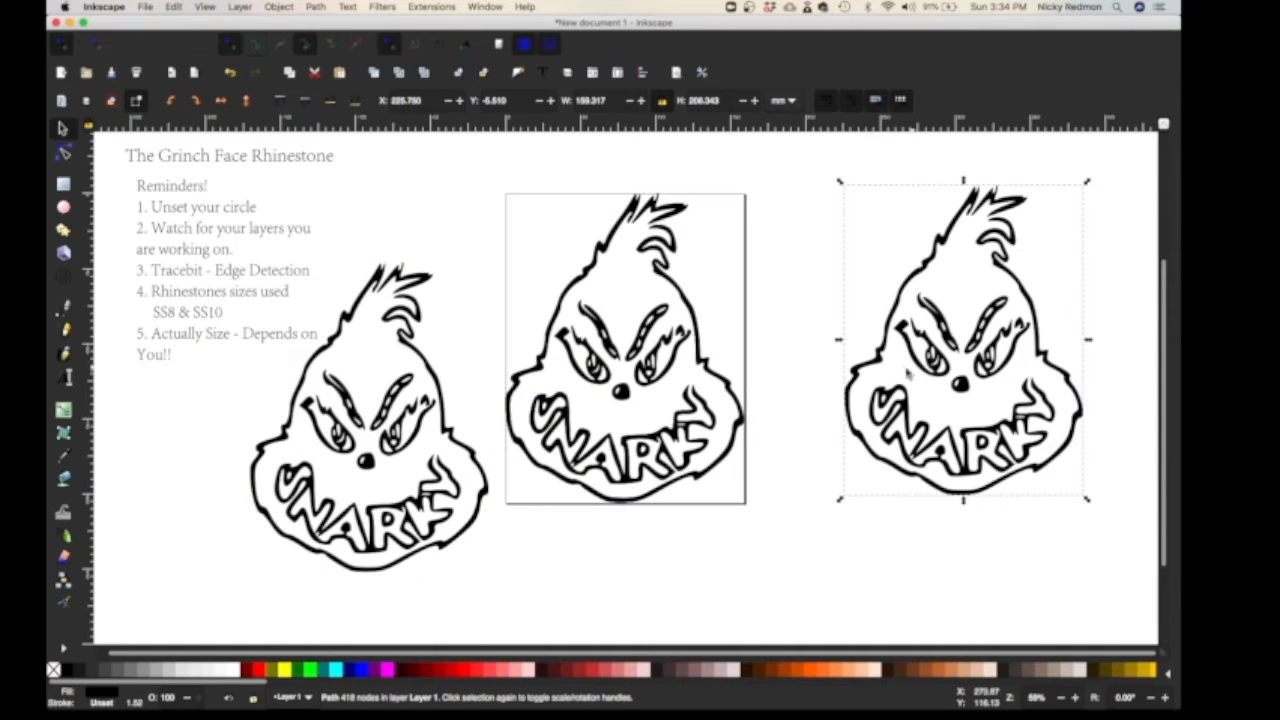
{"action": "key", "text": "Delete"}
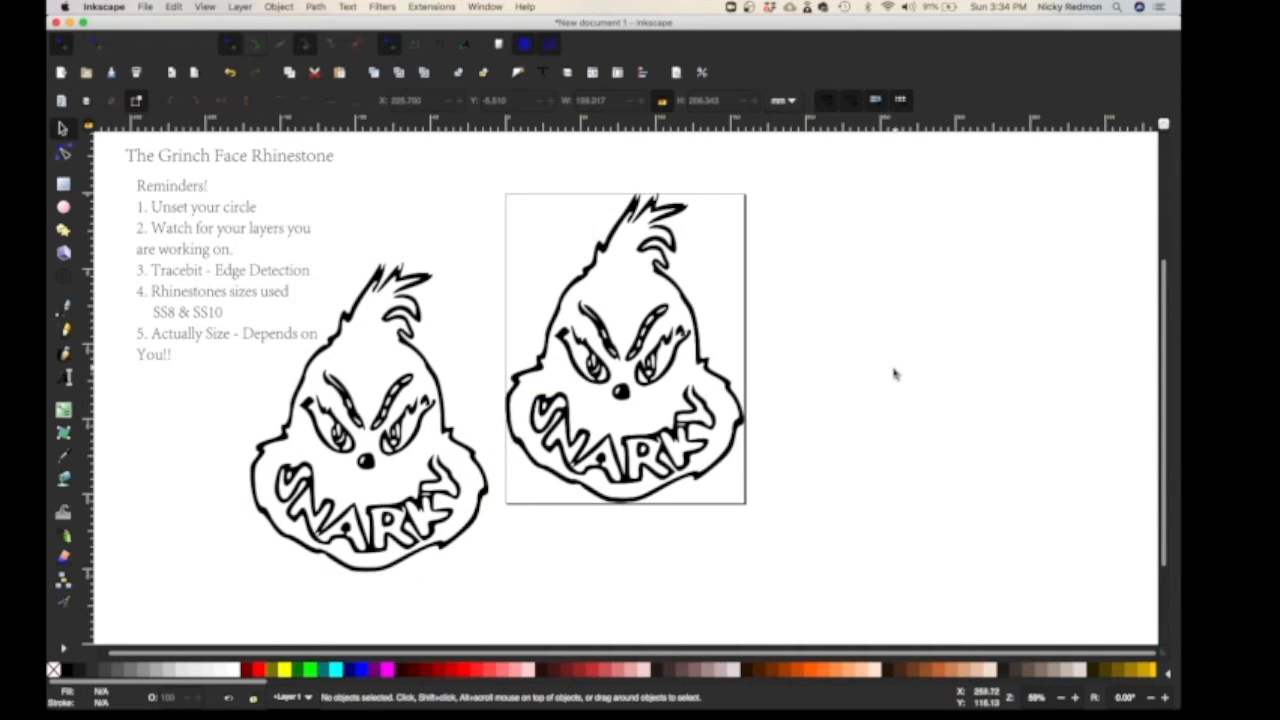
Step: Lock Layer 1 and place the Moutj layer's face exactly over the original face on the page
{"action": "left_click", "coordinate": [546, 492]}
{"action": "left_click", "coordinate": [253, 700]}
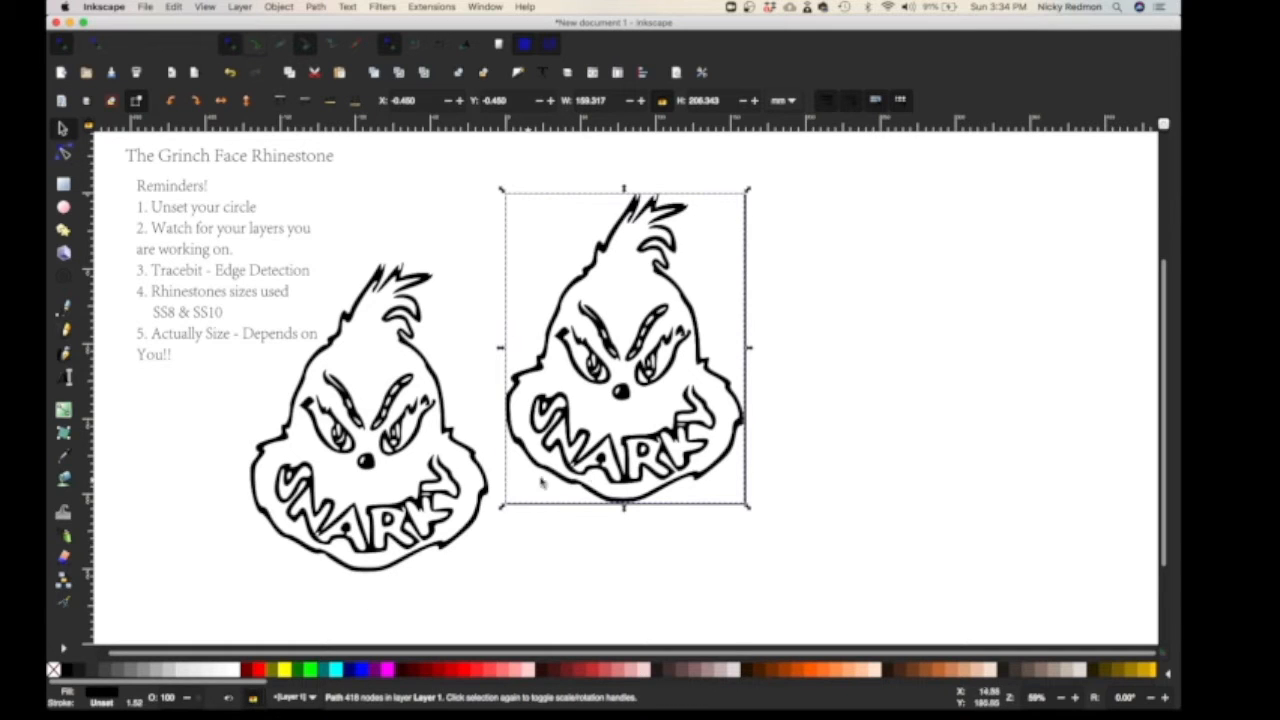
{"action": "left_click", "coordinate": [356, 520]}
{"action": "left_click_drag", "start_coordinate": [356, 520], "coordinate": [616, 442]}
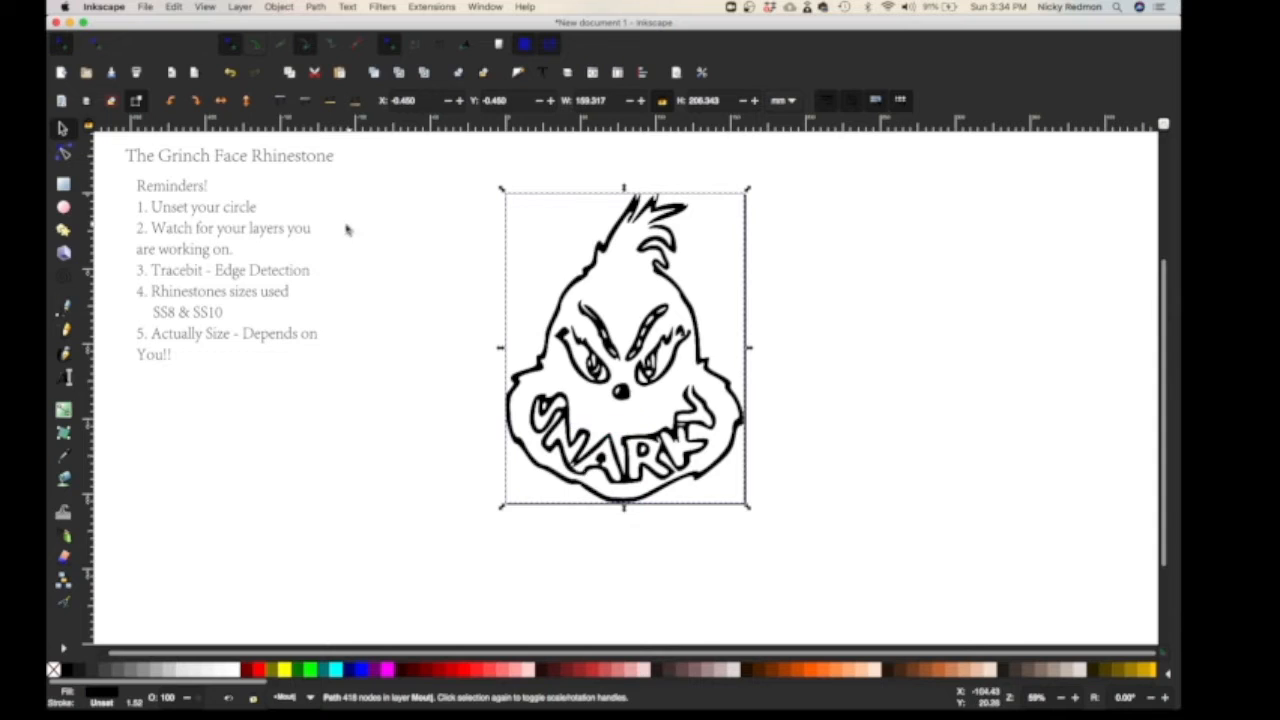
Step: Place a cyan-filled rectangle about 180 × 217 mm behind the whole face, at the bottom of the stacking order
{"action": "left_click", "coordinate": [63, 184]}
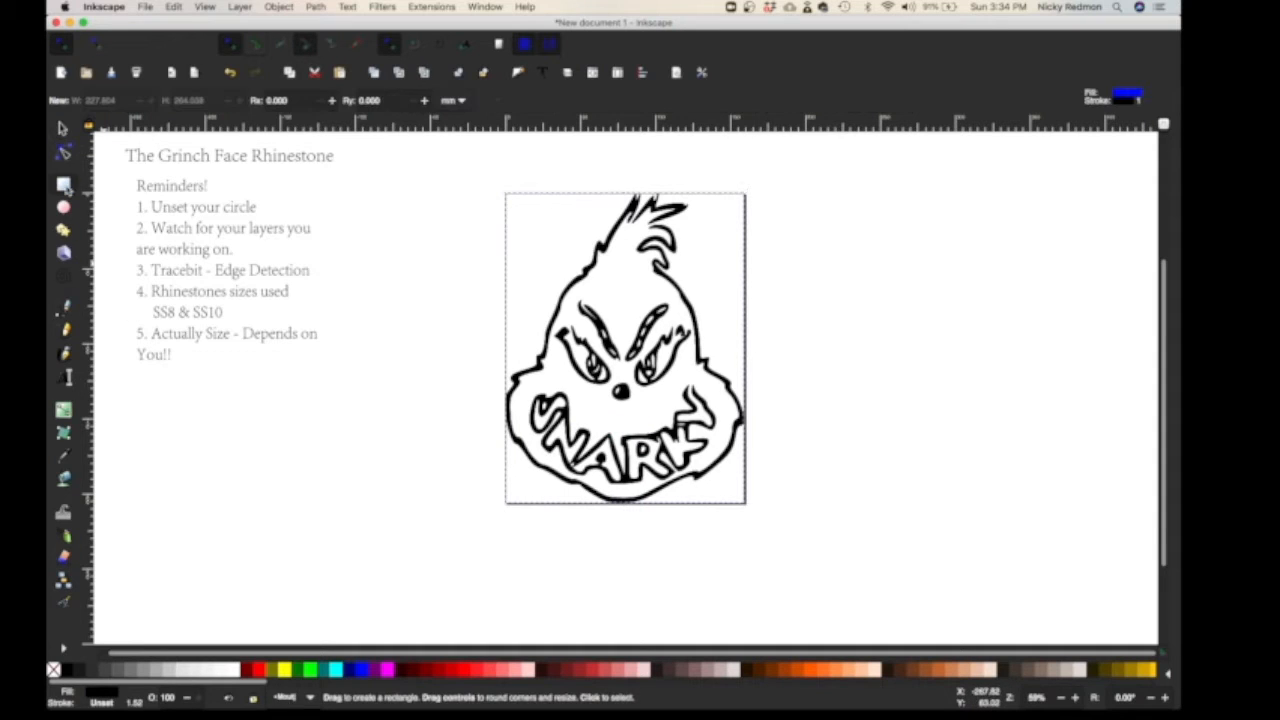
{"action": "left_click_drag", "start_coordinate": [490, 189], "coordinate": [757, 511]}
{"action": "left_click", "coordinate": [281, 7]}
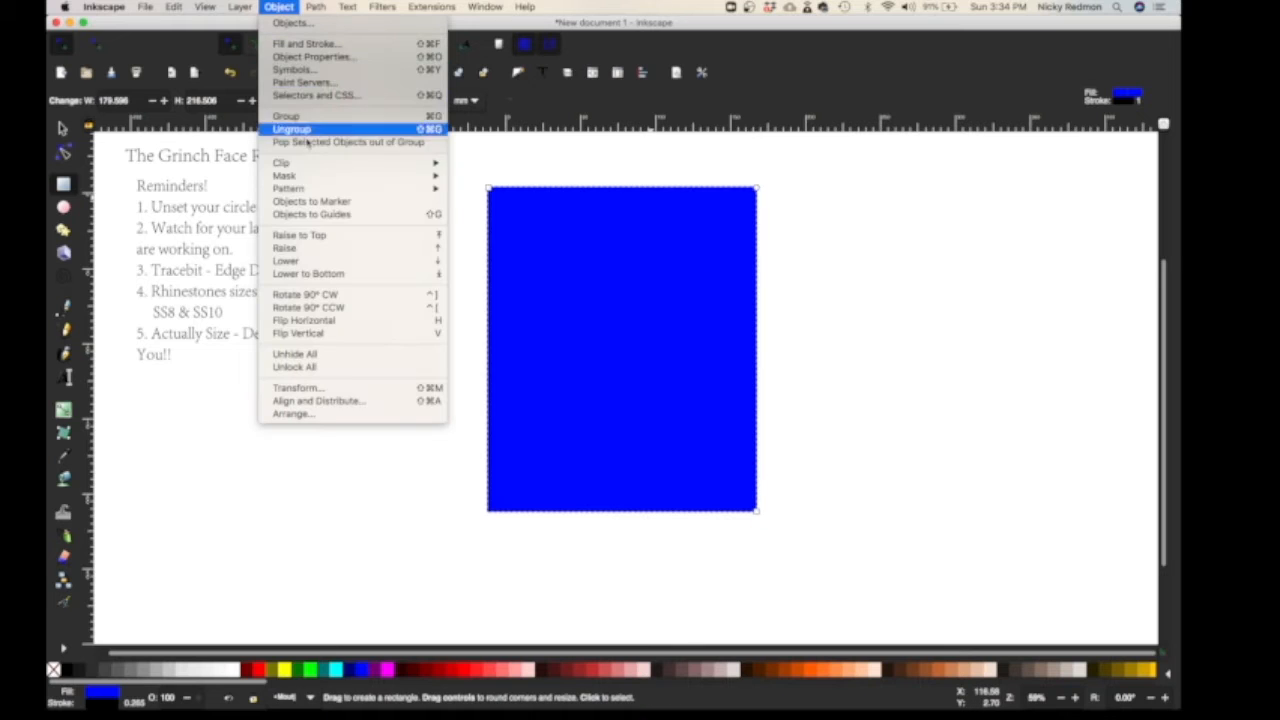
{"action": "left_click", "coordinate": [334, 274]}
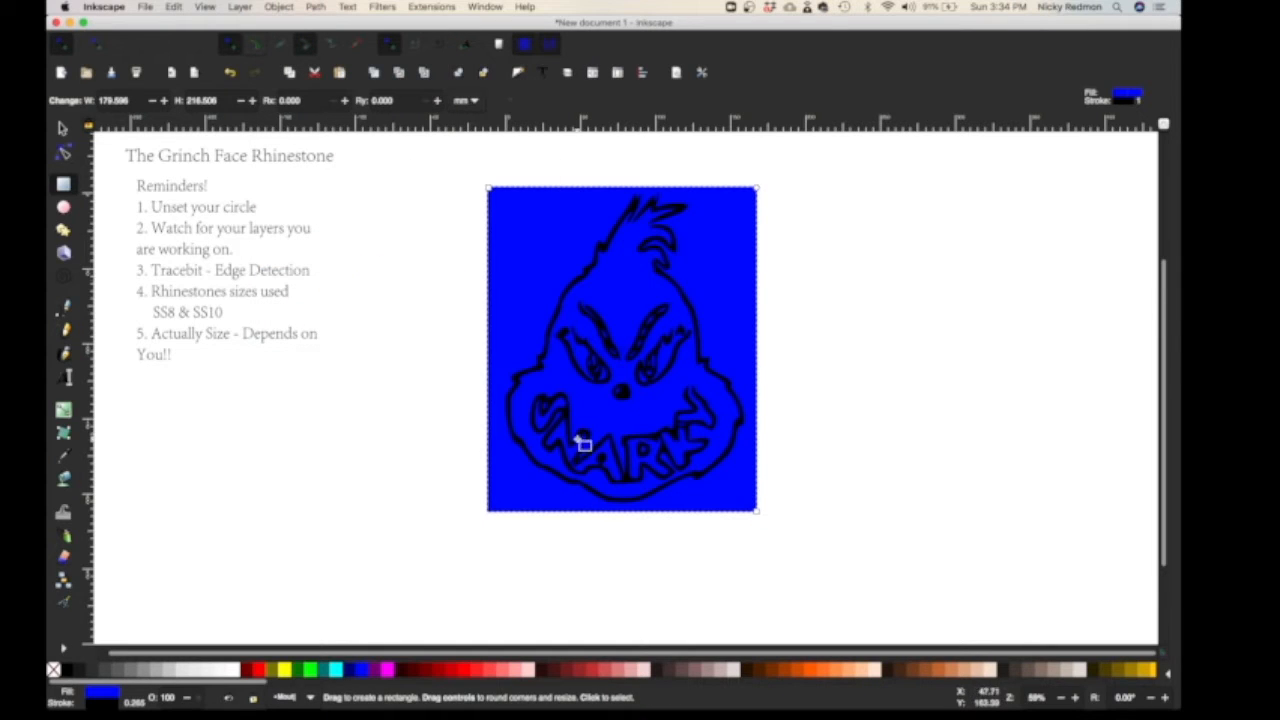
{"action": "left_click", "coordinate": [336, 669]}
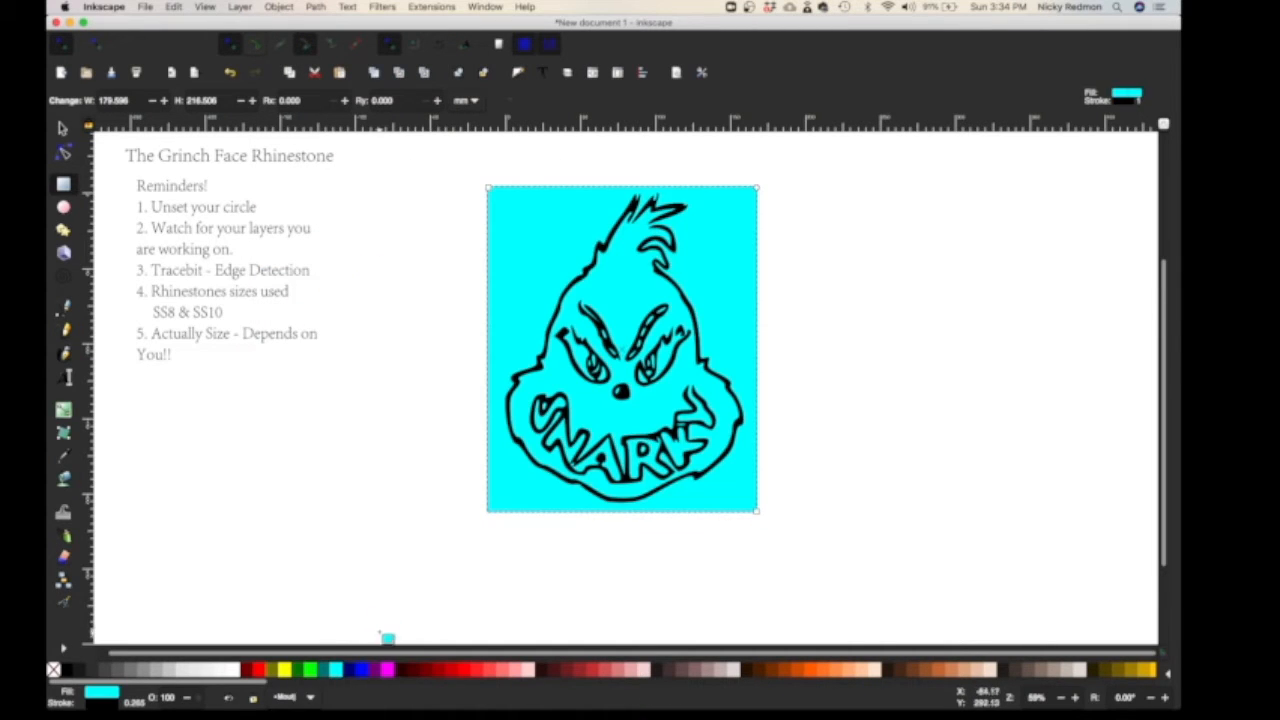
{"action": "left_click", "coordinate": [64, 126]}
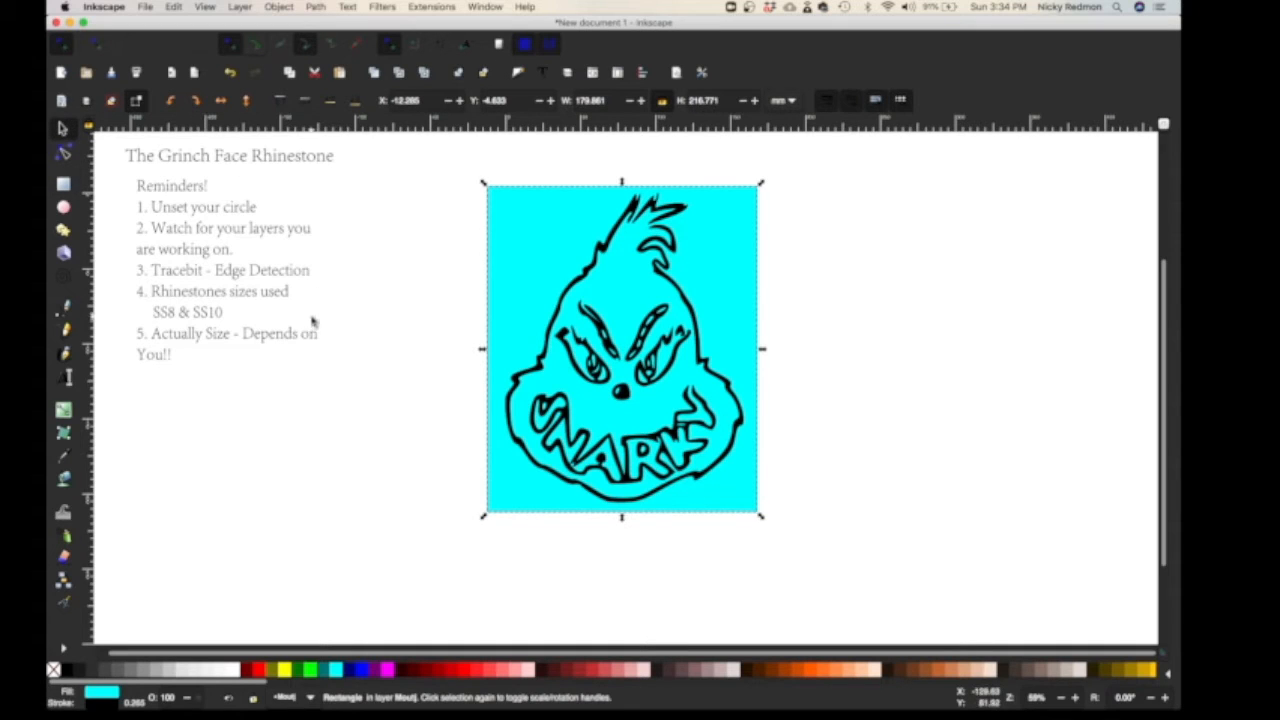
Step: Make a 2.4 mm high ellipse with an unset fill at the outer edge of the face's left cheek
{"action": "left_click", "coordinate": [64, 208]}
{"action": "left_click_drag", "start_coordinate": [244, 422], "coordinate": [348, 508]}
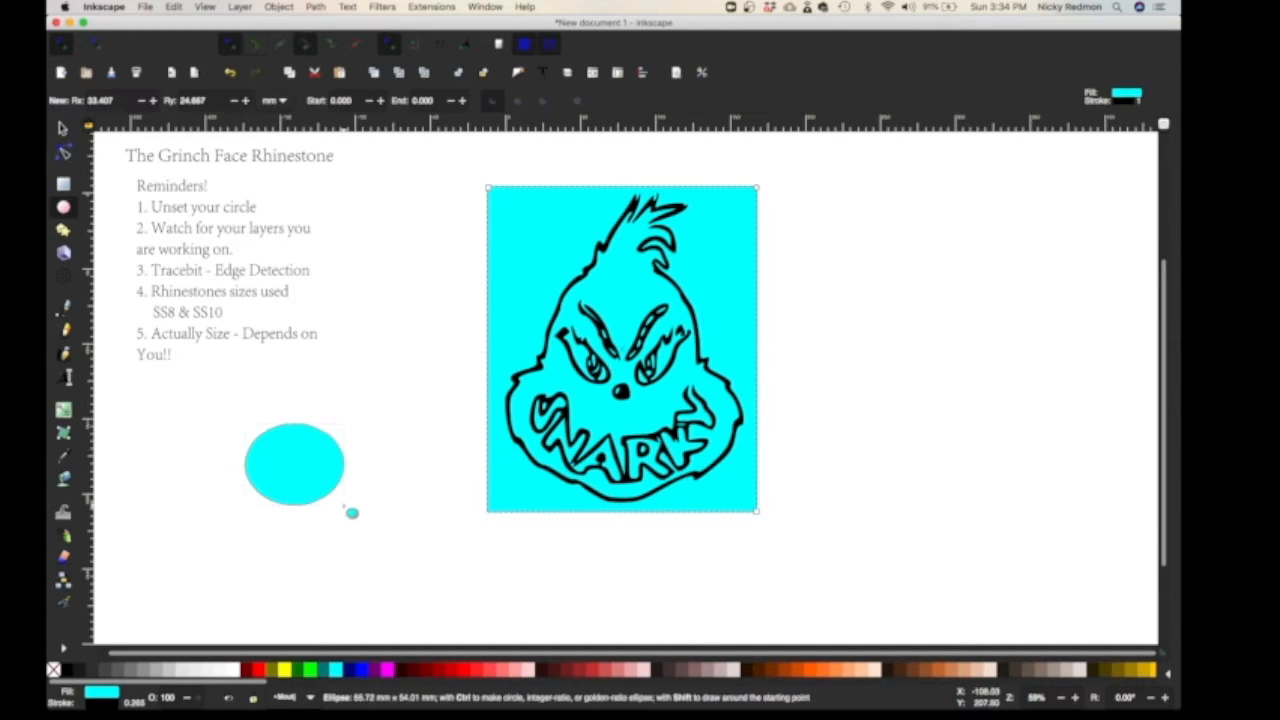
{"action": "key", "text": "s"}
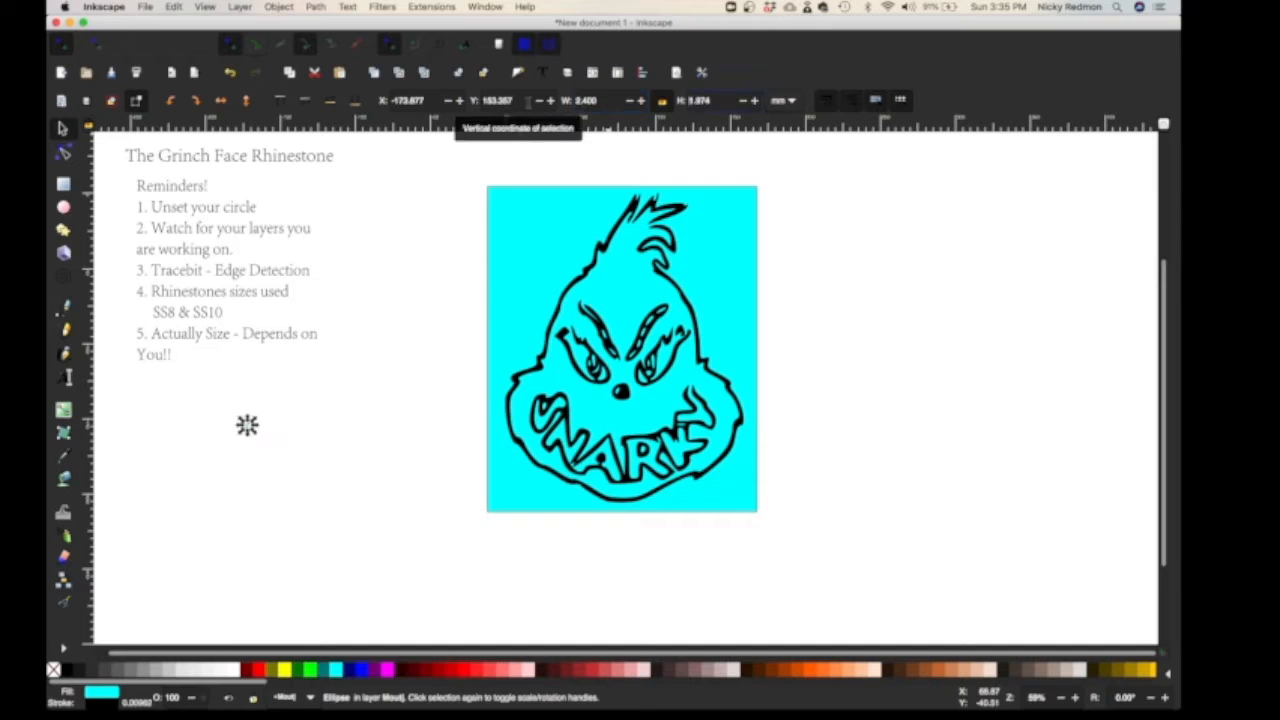
{"action": "right_click", "coordinate": [103, 692]}
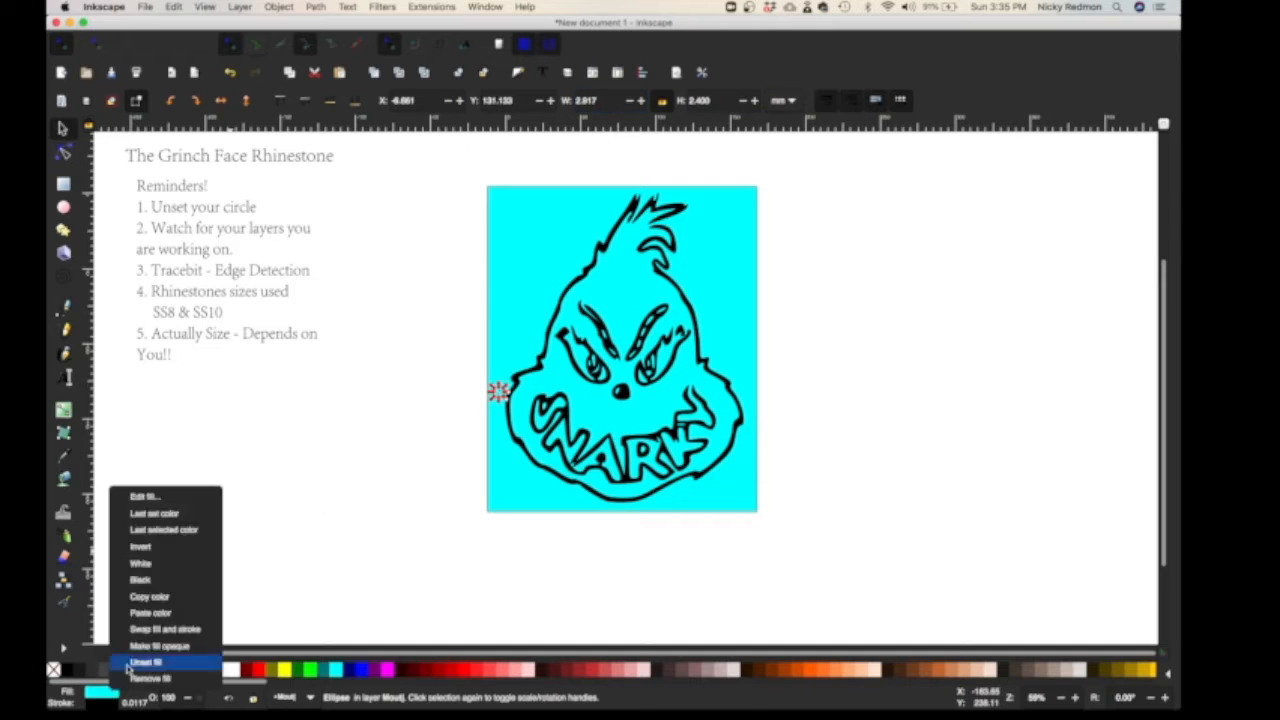
{"action": "left_click", "coordinate": [140, 655]}
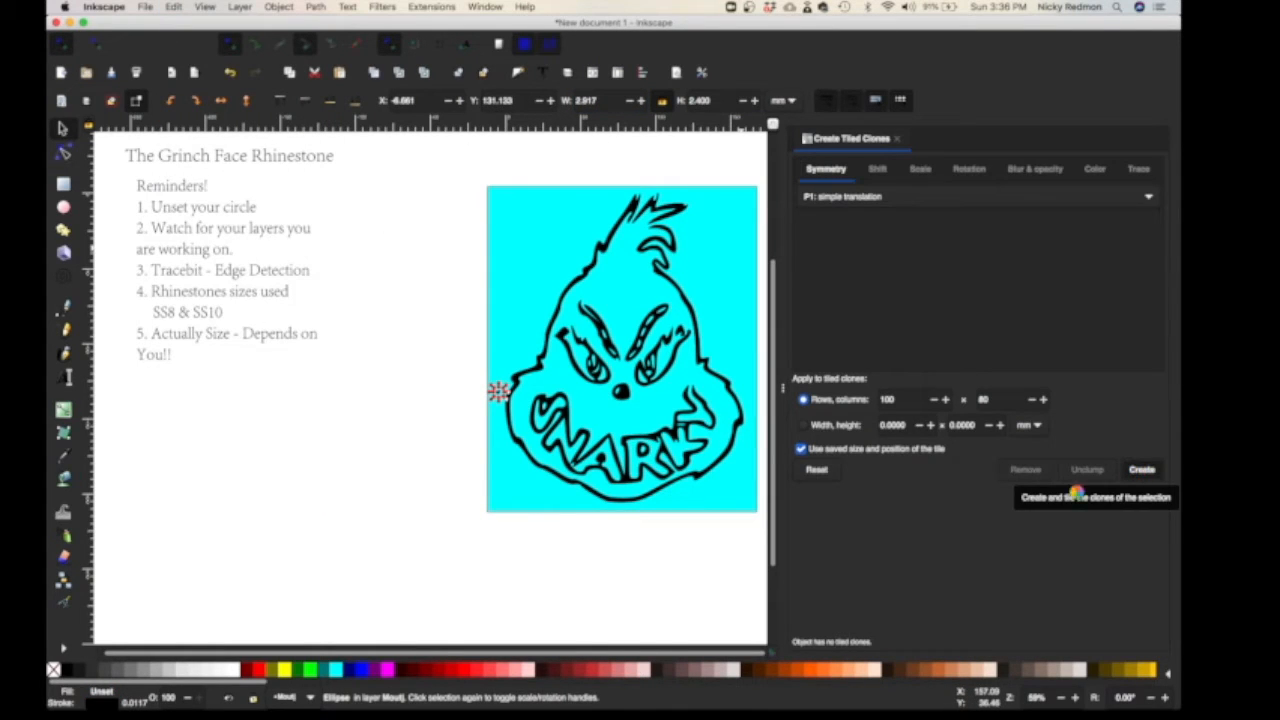
Step: Close the tiled clones settings and delete the clone rows that extend below the face
{"action": "left_click", "coordinate": [897, 139]}
{"action": "scroll", "coordinate": [717, 343], "scroll_direction": "down", "scroll_amount": 5}
{"action": "mouse_move", "coordinate": [437, 308]}
{"action": "left_mouse_down"}
{"action": "mouse_move", "coordinate": [1006, 431]}
{"action": "mouse_move", "coordinate": [1013, 609]}
{"action": "left_mouse_up"}
{"action": "right_click", "coordinate": [1015, 270]}
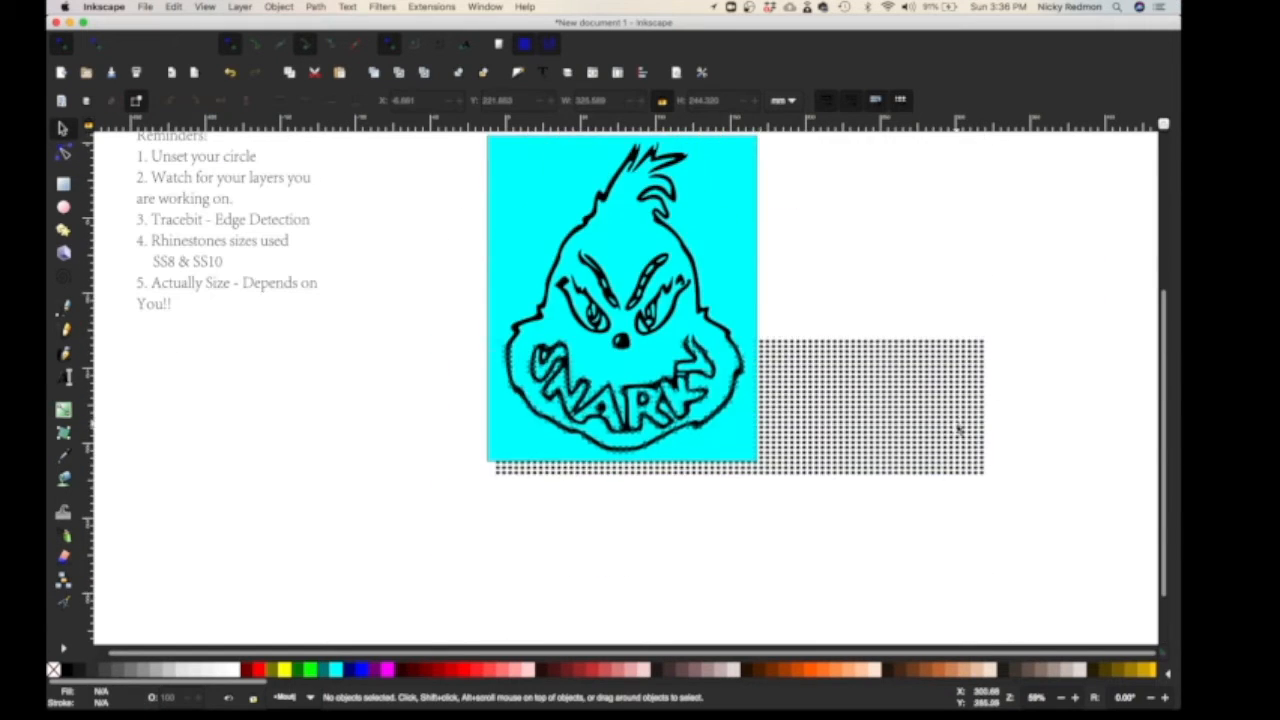
Step: Pull the cyan rectangle off the face and delete it
{"action": "mouse_move", "coordinate": [634, 303]}
{"action": "left_mouse_down"}
{"action": "mouse_move", "coordinate": [557, 449]}
{"action": "mouse_move", "coordinate": [347, 462]}
{"action": "left_mouse_up"}
{"action": "right_click", "coordinate": [467, 325]}
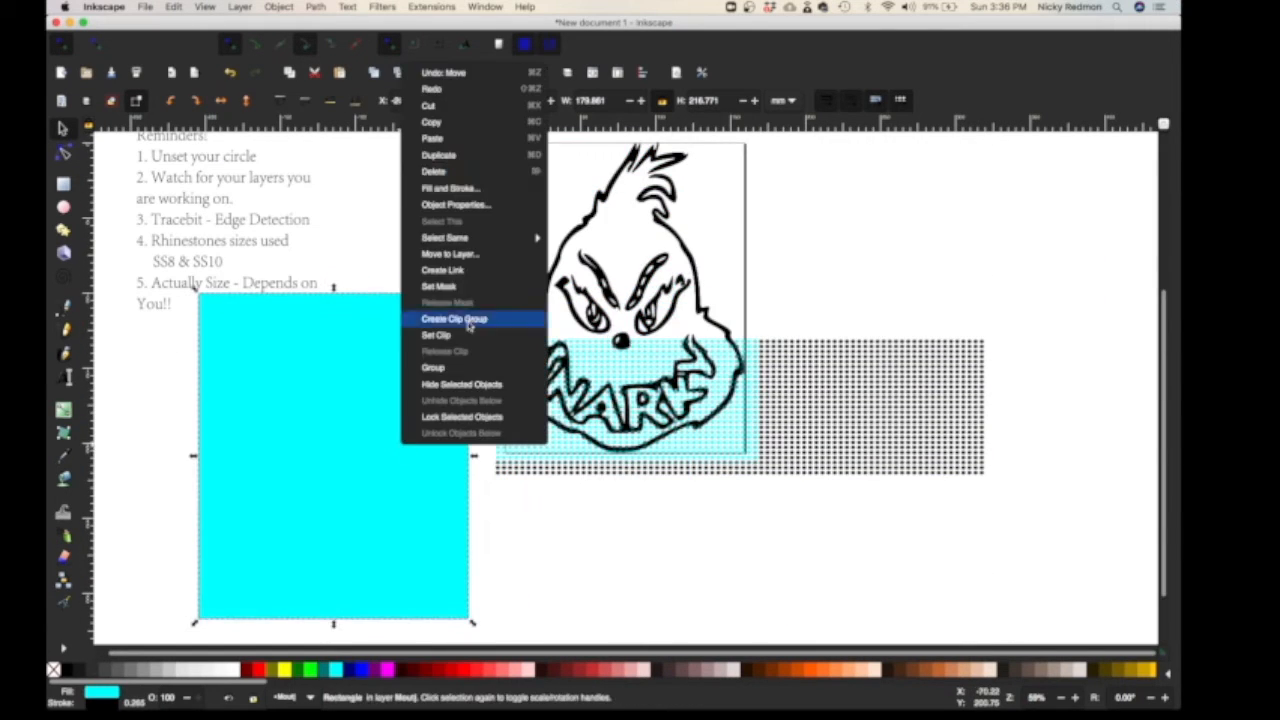
{"action": "left_click", "coordinate": [480, 172]}
Step: Delete all circle clones lying to the right of the face
{"action": "left_click_drag", "start_coordinate": [754, 311], "coordinate": [1003, 506]}
{"action": "right_click", "coordinate": [943, 482]}
{"action": "left_click", "coordinate": [980, 213]}
Step: Delete the circle clone rows below the SNARKY lettering, around and beneath the chin
{"action": "left_click_drag", "start_coordinate": [457, 440], "coordinate": [787, 489]}
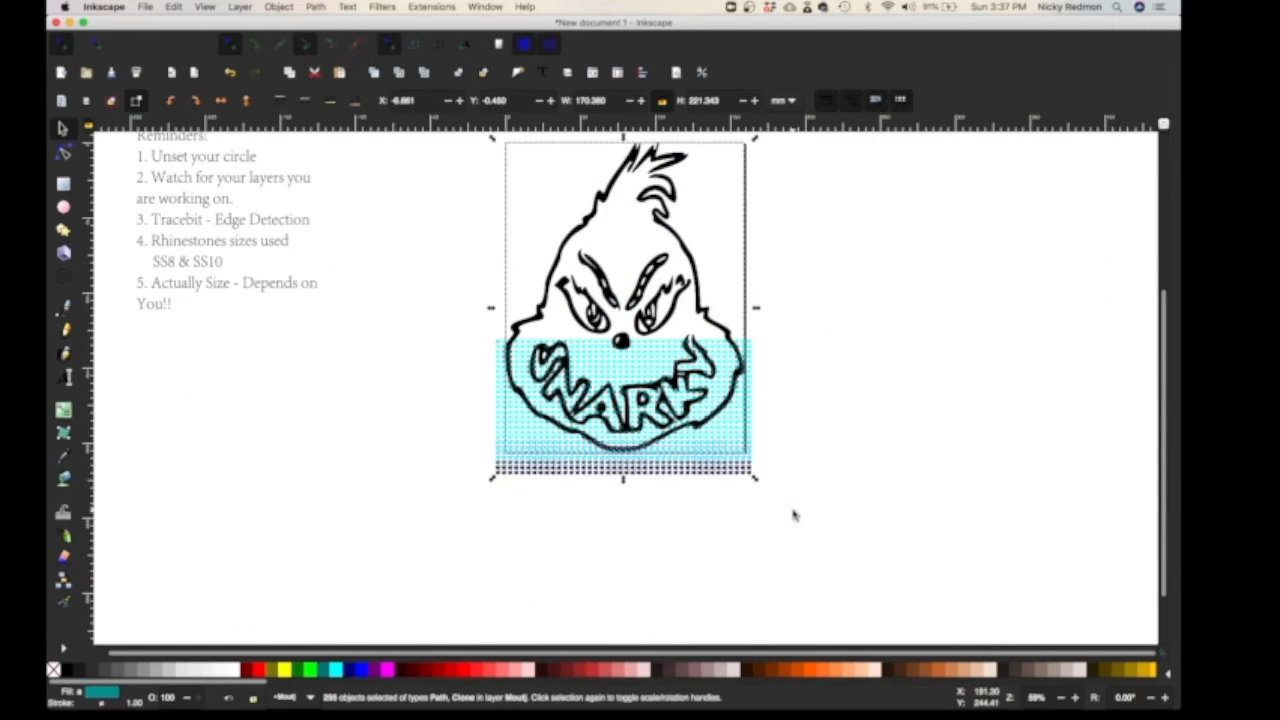
{"action": "left_click", "coordinate": [795, 515]}
{"action": "left_click_drag", "start_coordinate": [457, 463], "coordinate": [778, 486]}
{"action": "right_click", "coordinate": [730, 470]}
{"action": "left_click", "coordinate": [760, 217]}
{"action": "left_click_drag", "start_coordinate": [460, 437], "coordinate": [770, 477]}
{"action": "right_click", "coordinate": [694, 457]}
{"action": "left_click", "coordinate": [742, 206]}
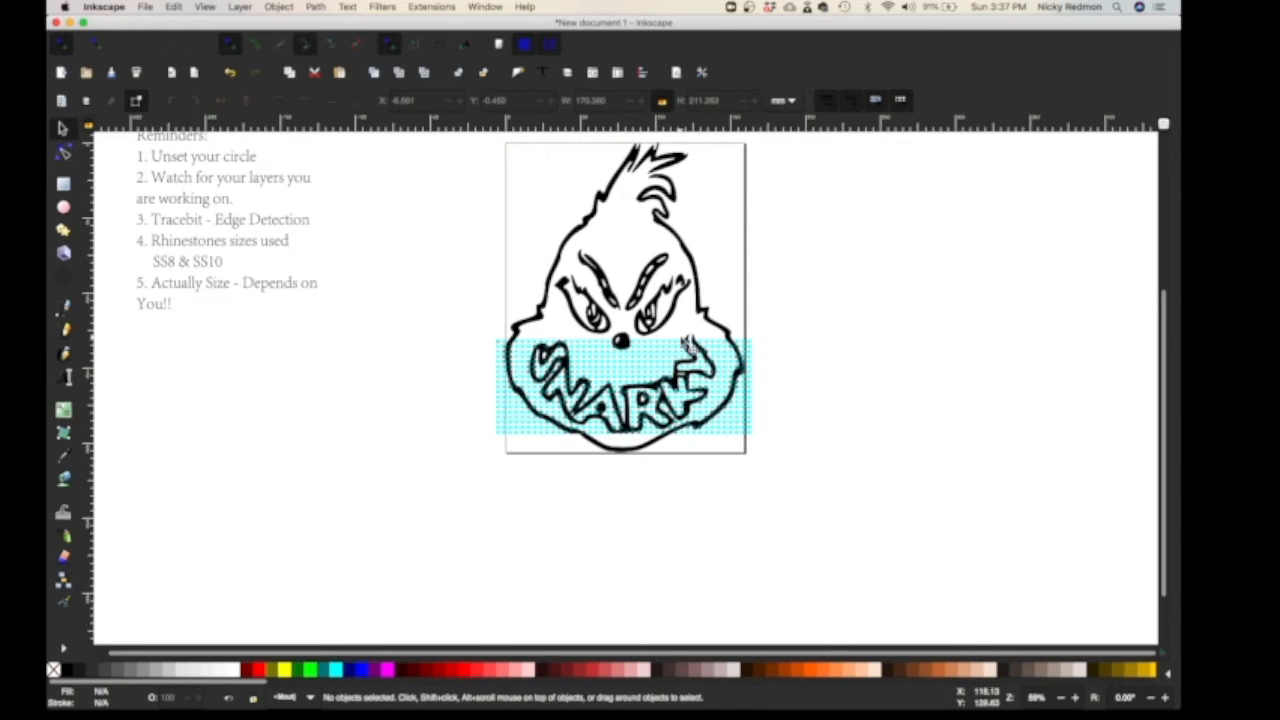
Step: Delete the circle clone columns on both sides of the SNARKY lettering, over the left and right cheeks
{"action": "left_click_drag", "start_coordinate": [466, 306], "coordinate": [526, 451]}
{"action": "right_click", "coordinate": [507, 430]}
{"action": "left_click", "coordinate": [551, 166]}
{"action": "mouse_move", "coordinate": [716, 306]}
{"action": "left_mouse_down"}
{"action": "mouse_move", "coordinate": [751, 474]}
{"action": "mouse_move", "coordinate": [762, 473]}
{"action": "left_mouse_up"}
{"action": "right_click", "coordinate": [744, 431]}
{"action": "left_click", "coordinate": [780, 166]}
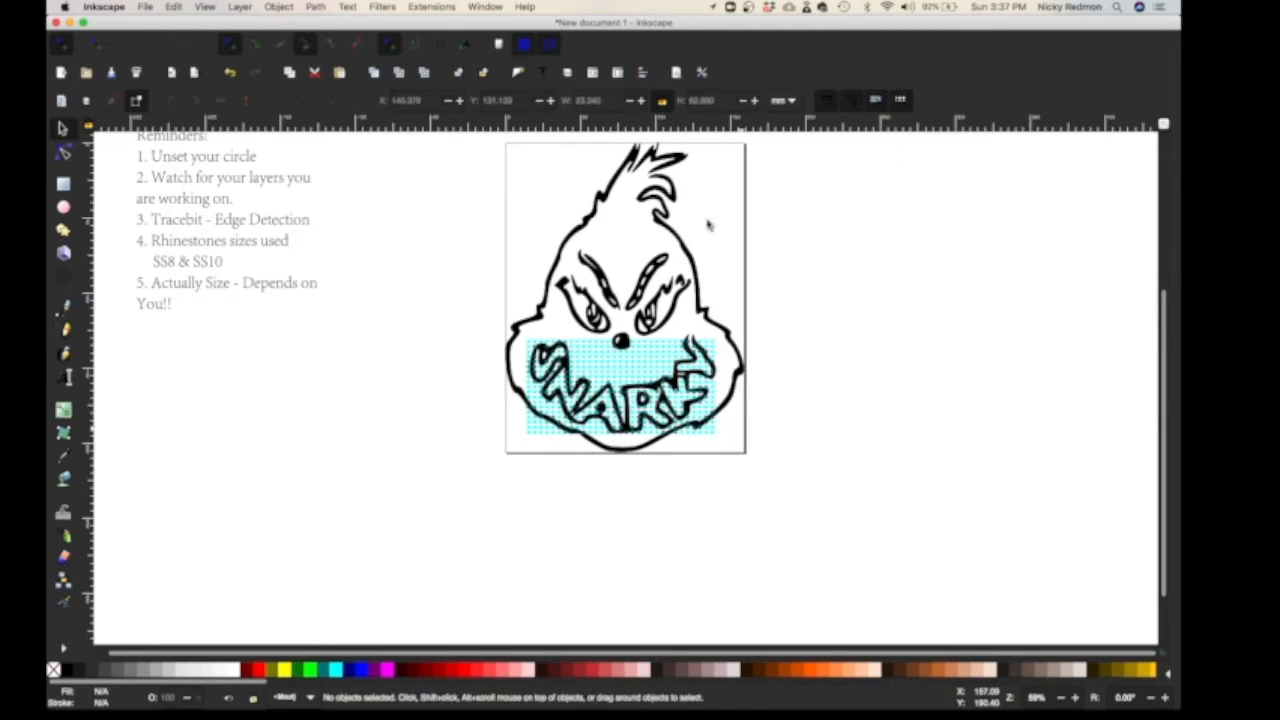
Step: Delete the circle clone blocks above the SNARKY lettering and at both lower corners of the grid
{"action": "left_click_drag", "start_coordinate": [565, 331], "coordinate": [668, 378]}
{"action": "right_click", "coordinate": [630, 358]}
{"action": "left_click", "coordinate": [683, 437]}
{"action": "left_click_drag", "start_coordinate": [514, 399], "coordinate": [543, 441]}
{"action": "right_click", "coordinate": [535, 427]}
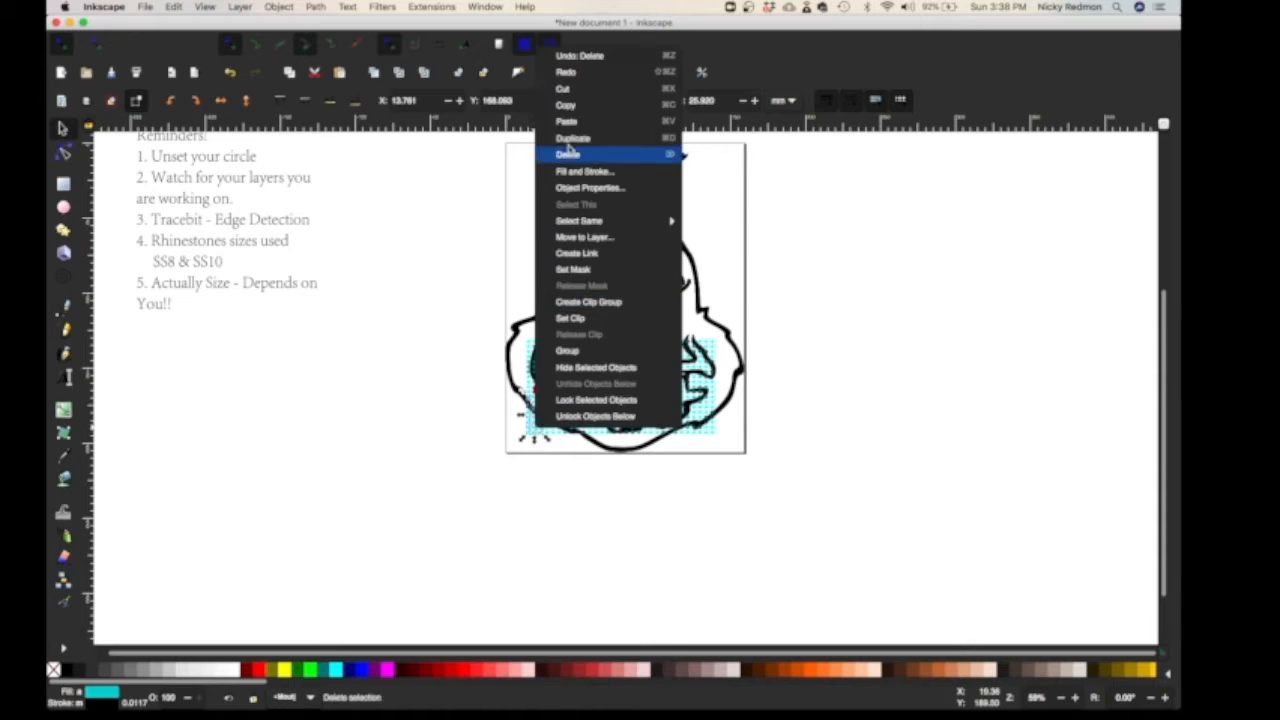
{"action": "left_click", "coordinate": [568, 154]}
{"action": "left_click_drag", "start_coordinate": [682, 402], "coordinate": [726, 454]}
{"action": "right_click", "coordinate": [706, 424]}
{"action": "left_click", "coordinate": [722, 214]}
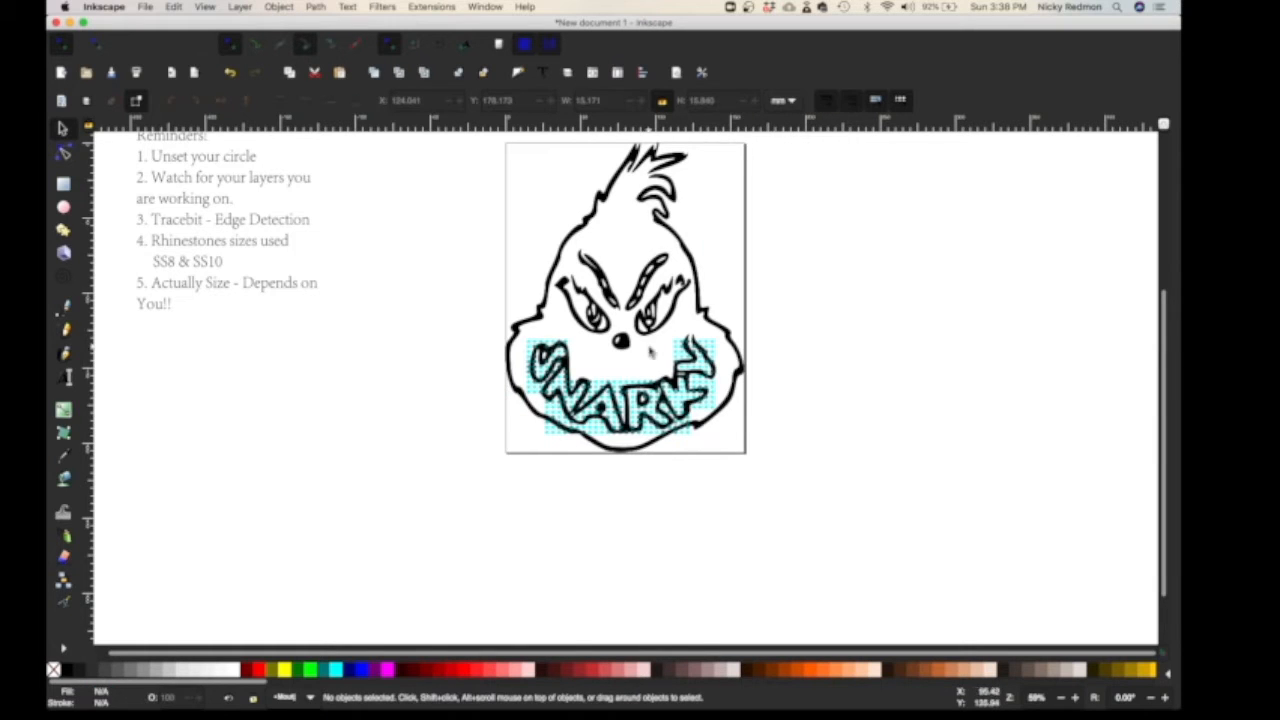
Step: Delete the outer circle columns beside the S, the Y and the right arm of the K
{"action": "scroll", "coordinate": [651, 352], "scroll_direction": "up", "scroll_amount": 4}
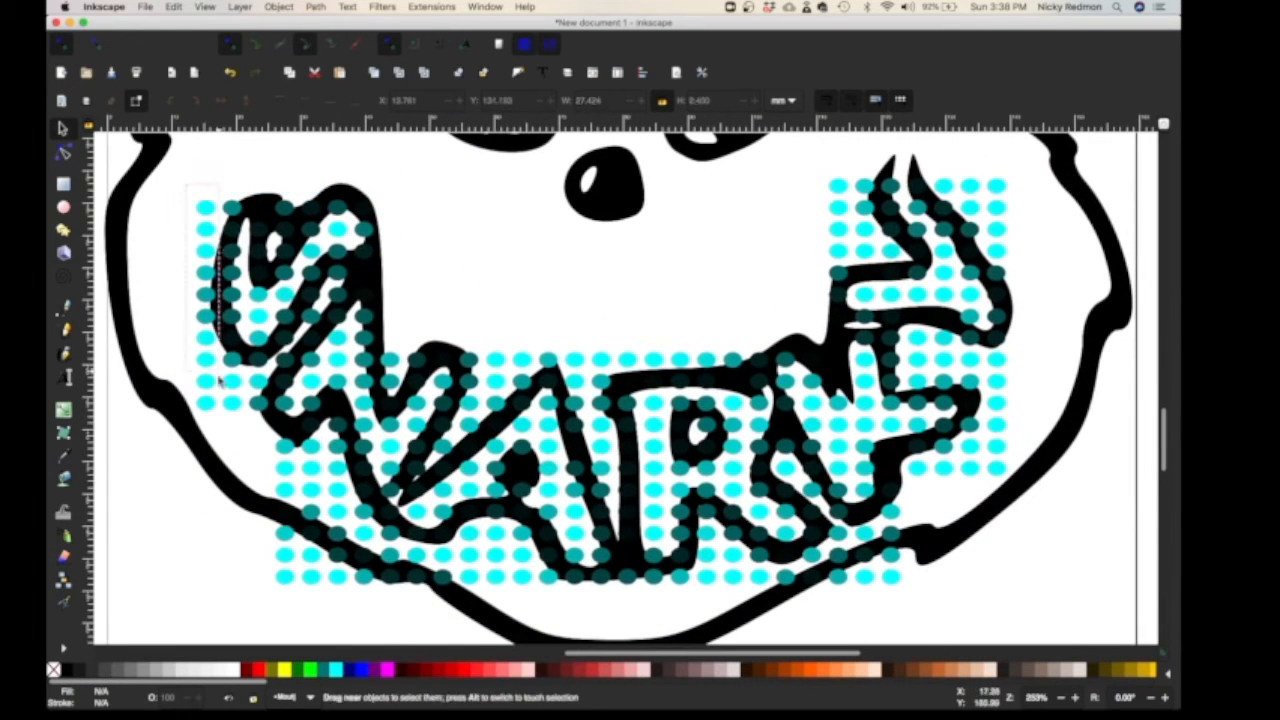
{"action": "left_click_drag", "start_coordinate": [219, 380], "coordinate": [219, 414]}
{"action": "key", "text": "Delete"}
{"action": "left_click_drag", "start_coordinate": [824, 170], "coordinate": [851, 308]}
{"action": "key", "text": "Delete"}
{"action": "left_click_drag", "start_coordinate": [982, 170], "coordinate": [1014, 486]}
{"action": "key", "text": "Delete"}
{"action": "left_click_drag", "start_coordinate": [905, 436], "coordinate": [986, 480]}
{"action": "key", "text": "Delete"}
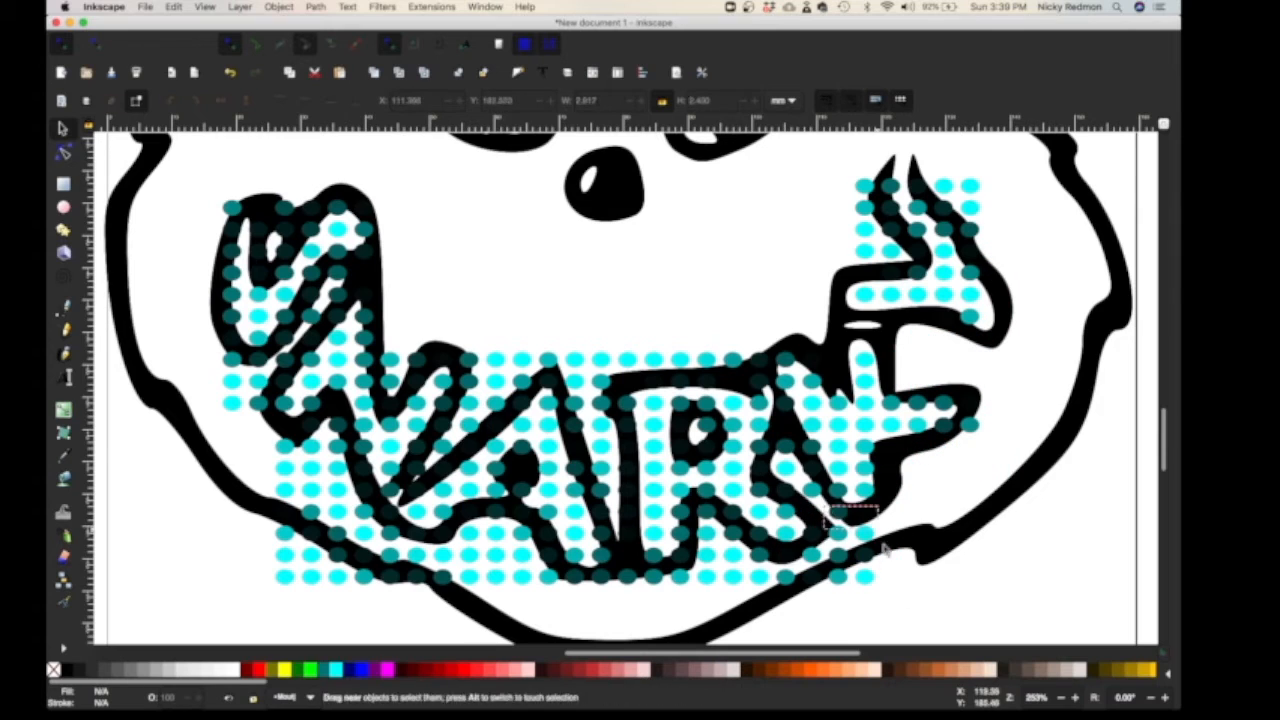
Step: Delete the circles below the K and the bottom row beneath the SNARKY lettering
{"action": "left_click_drag", "start_coordinate": [884, 549], "coordinate": [886, 590]}
{"action": "key", "text": "Delete"}
{"action": "key", "text": "Delete"}
{"action": "mouse_move", "coordinate": [268, 523]}
{"action": "left_mouse_down"}
{"action": "mouse_move", "coordinate": [534, 590]}
{"action": "mouse_move", "coordinate": [800, 590]}
{"action": "left_mouse_up"}
{"action": "key", "text": "Delete"}
{"action": "left_click_drag", "start_coordinate": [828, 568], "coordinate": [802, 524]}
{"action": "key", "text": "Delete"}
Step: Delete the circles below the S and outside the lower-left edge of the N
{"action": "left_click_drag", "start_coordinate": [234, 429], "coordinate": [371, 502]}
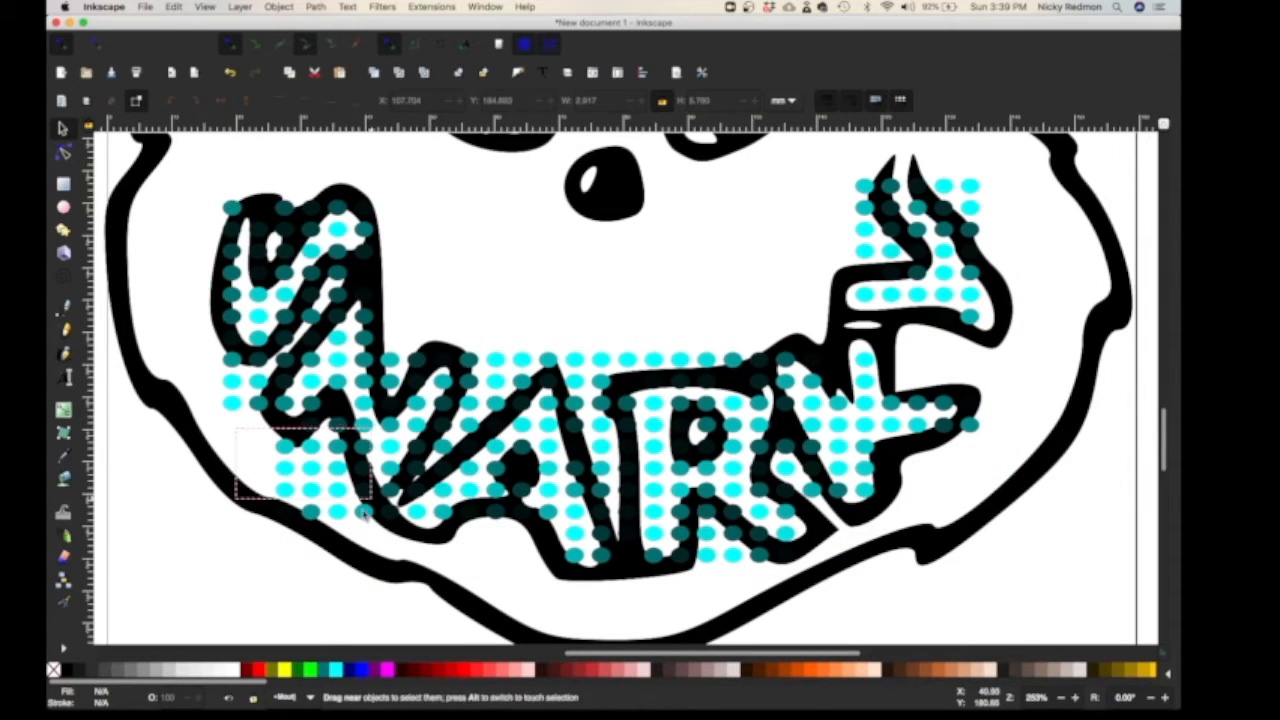
{"action": "key", "text": "Delete"}
{"action": "left_click_drag", "start_coordinate": [212, 346], "coordinate": [271, 416]}
{"action": "key", "text": "Delete"}
{"action": "left_click_drag", "start_coordinate": [384, 536], "coordinate": [351, 436]}
{"action": "key", "text": "Delete"}
Step: Delete the circles above the A and R and in the gap between these two letters
{"action": "left_click_drag", "start_coordinate": [456, 346], "coordinate": [798, 370]}
{"action": "key", "text": "Delete"}
{"action": "left_click", "coordinate": [549, 381]}
{"action": "key", "text": "Delete"}
{"action": "left_click", "coordinate": [575, 382]}
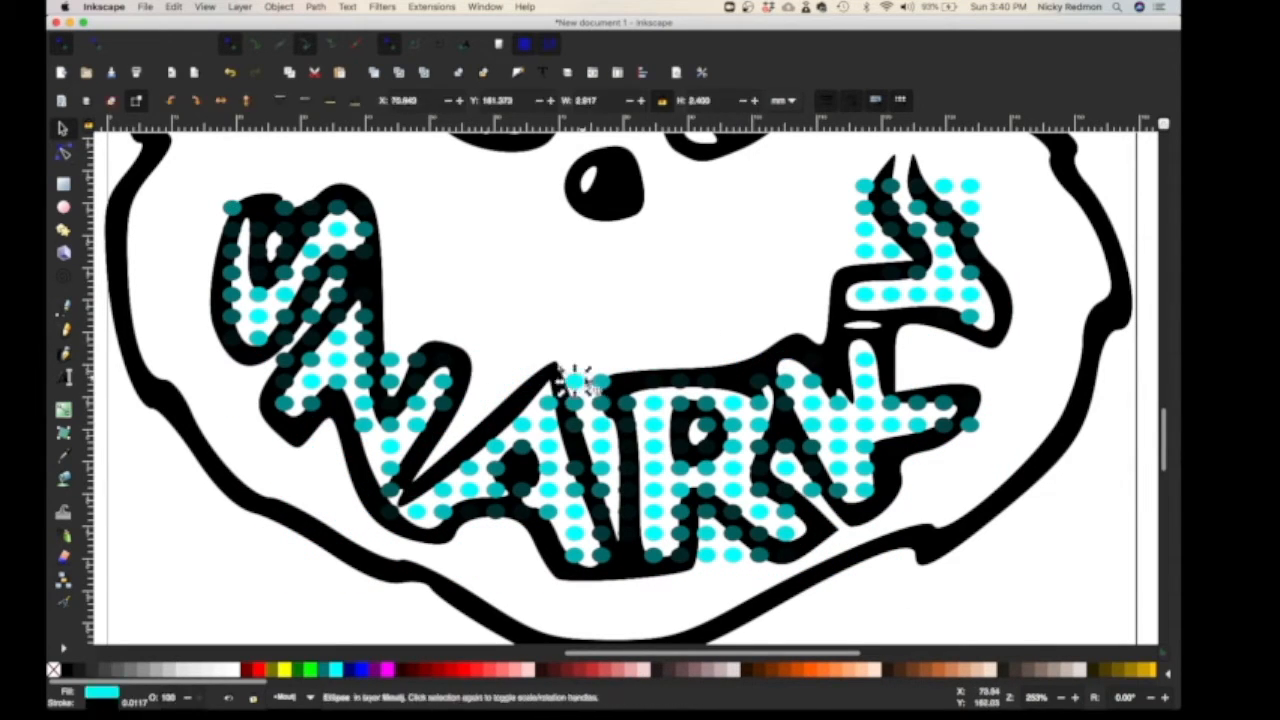
{"action": "key", "text": "Delete"}
{"action": "left_click_drag", "start_coordinate": [562, 372], "coordinate": [628, 464]}
{"action": "left_click", "coordinate": [602, 491]}
{"action": "key", "text": "Delete"}
Step: Delete the stray circles between the legs of the R and around its upper bowl
{"action": "left_click", "coordinate": [711, 556]}
{"action": "key", "text": "Delete"}
{"action": "left_click", "coordinate": [734, 555]}
{"action": "key", "text": "Delete"}
{"action": "left_click", "coordinate": [681, 404]}
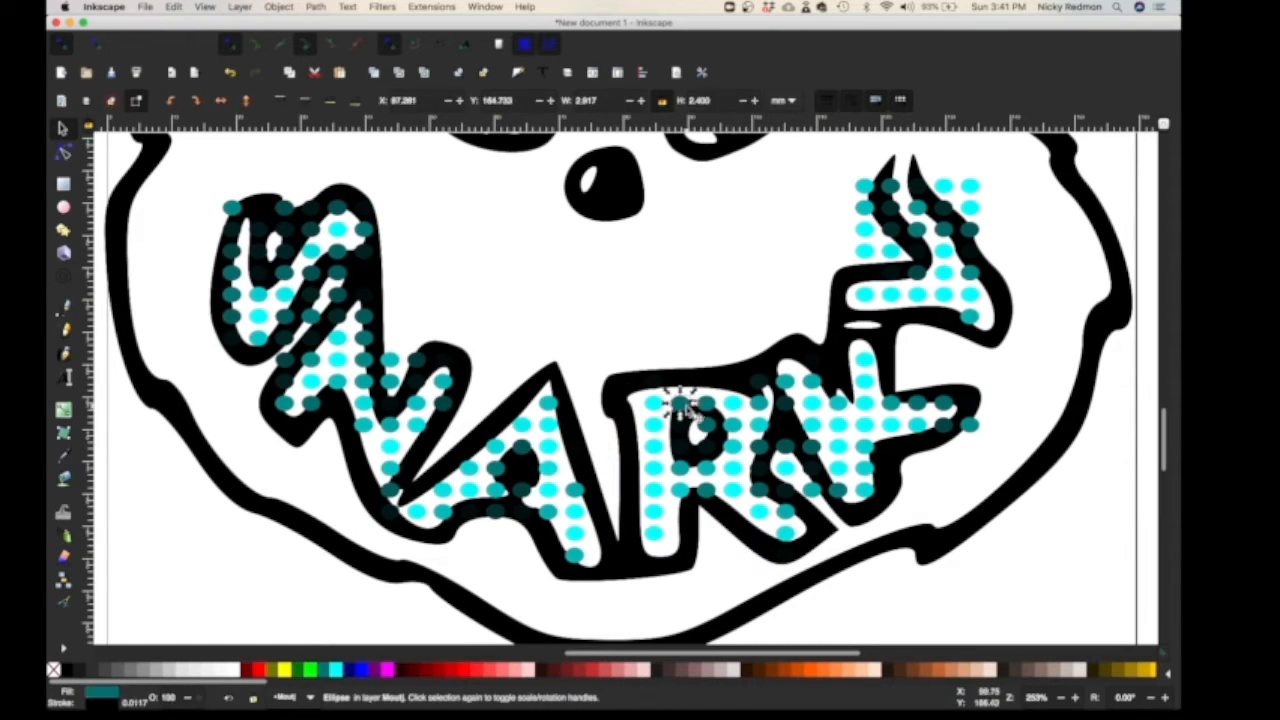
{"action": "key", "text": "Delete"}
{"action": "left_click", "coordinate": [706, 448]}
{"action": "key", "text": "Delete"}
Step: Delete the stray circles beside the upper arms of the Y and on the outline of the S
{"action": "left_click", "coordinate": [866, 186]}
{"action": "left_click", "coordinate": [231, 208]}
{"action": "key", "text": "Delete"}
{"action": "left_click", "coordinate": [364, 251]}
{"action": "key", "text": "Delete"}
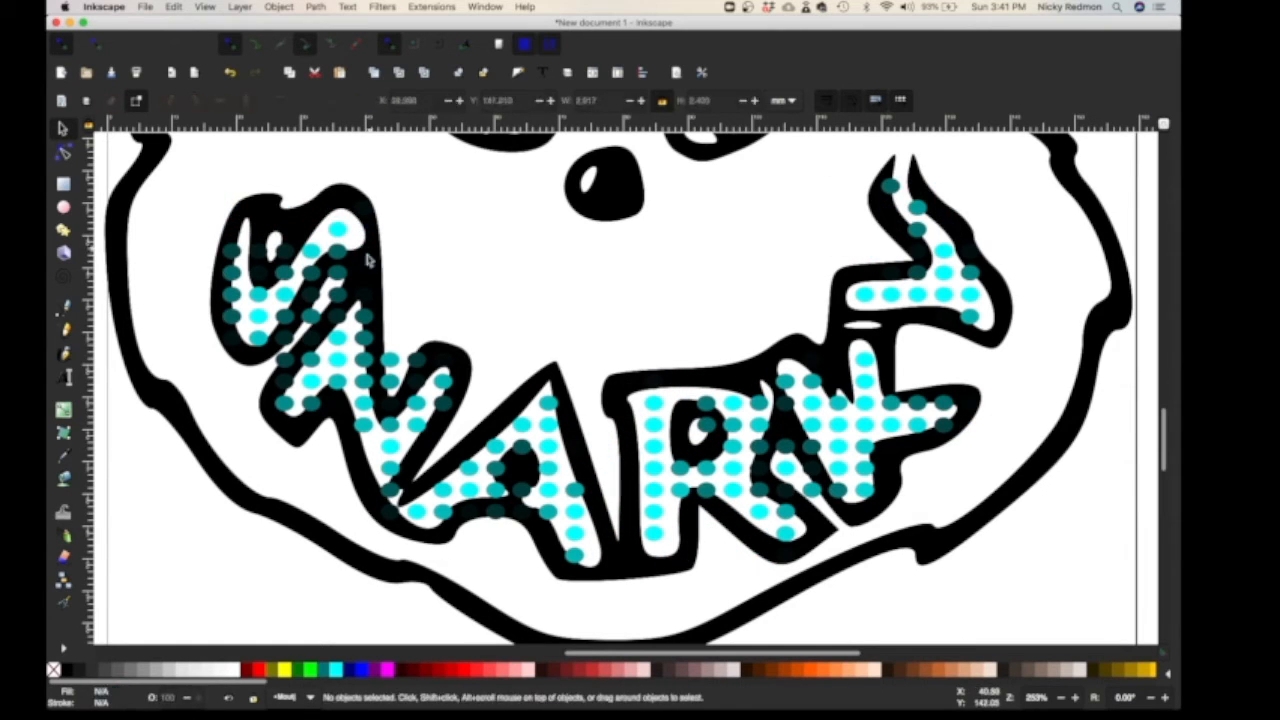
Step: Delete the stray circles between the S and N and over the N's right outline
{"action": "left_click", "coordinate": [417, 359]}
{"action": "key", "text": "Delete"}
{"action": "key", "text": "Delete"}
{"action": "left_click", "coordinate": [366, 272]}
{"action": "key", "text": "Delete"}
{"action": "left_click", "coordinate": [445, 405]}
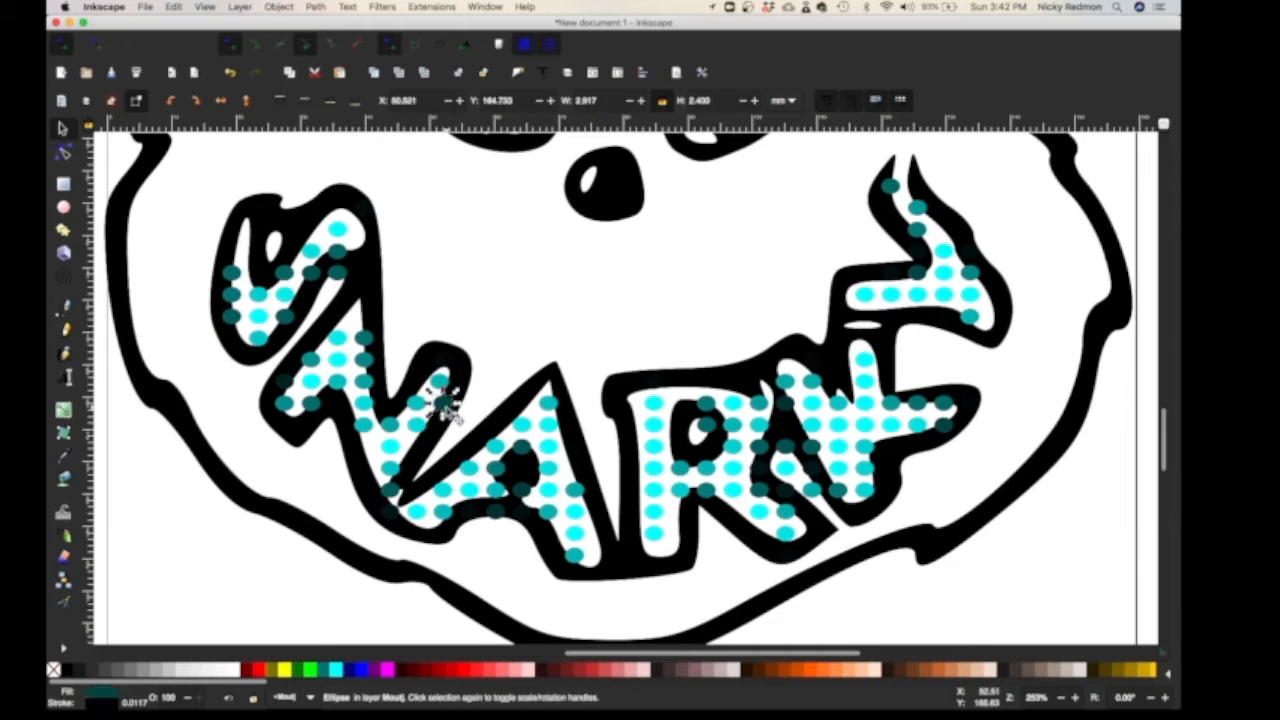
{"action": "key", "text": "Delete"}
Step: Shift the circles inside the N's right stroke and delete the extra one at its lower tip
{"action": "left_click_drag", "start_coordinate": [391, 467], "coordinate": [407, 429]}
{"action": "left_click_drag", "start_coordinate": [417, 405], "coordinate": [420, 408]}
{"action": "left_click_drag", "start_coordinate": [442, 387], "coordinate": [438, 387]}
{"action": "left_click", "coordinate": [391, 492]}
{"action": "key", "text": "Delete"}
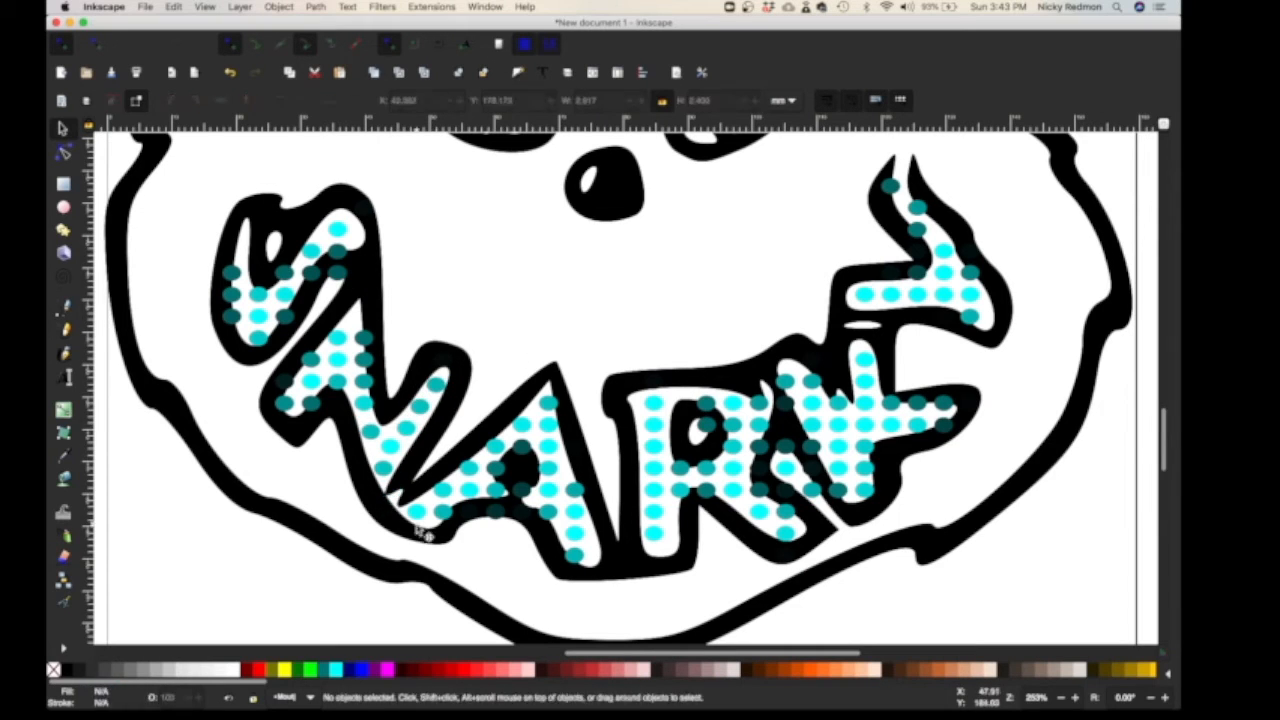
Step: Delete the circles outside the A's left leg and align the remaining ones up to its peak
{"action": "left_click", "coordinate": [443, 513]}
{"action": "key", "text": "Delete"}
{"action": "left_click", "coordinate": [521, 471]}
{"action": "key", "text": "Delete"}
{"action": "left_click_drag", "start_coordinate": [443, 491], "coordinate": [491, 488]}
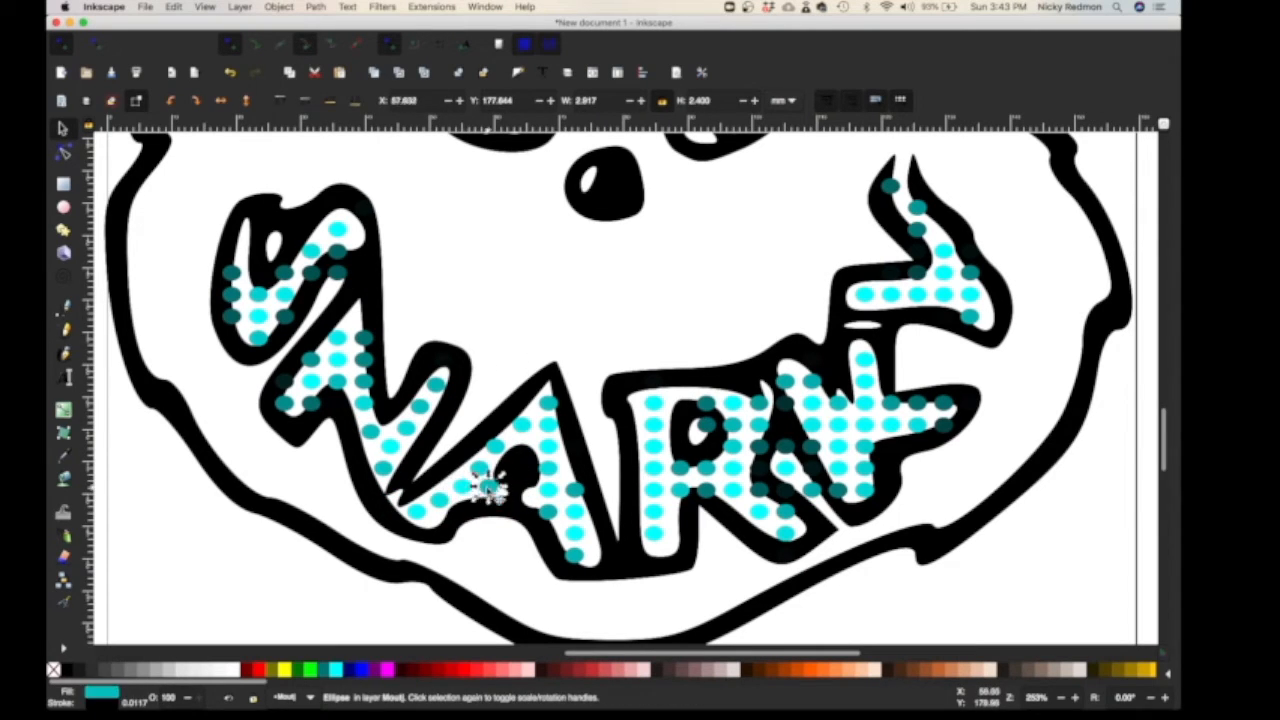
{"action": "left_click_drag", "start_coordinate": [523, 426], "coordinate": [541, 404]}
Step: Remove the stray circle at the A's right leg and space the others along that leg
{"action": "left_click", "coordinate": [548, 512]}
{"action": "key", "text": "Delete"}
{"action": "left_click_drag", "start_coordinate": [548, 469], "coordinate": [542, 498]}
{"action": "left_click_drag", "start_coordinate": [577, 491], "coordinate": [571, 495]}
{"action": "left_click_drag", "start_coordinate": [574, 555], "coordinate": [588, 555]}
{"action": "left_click_drag", "start_coordinate": [575, 513], "coordinate": [566, 516]}
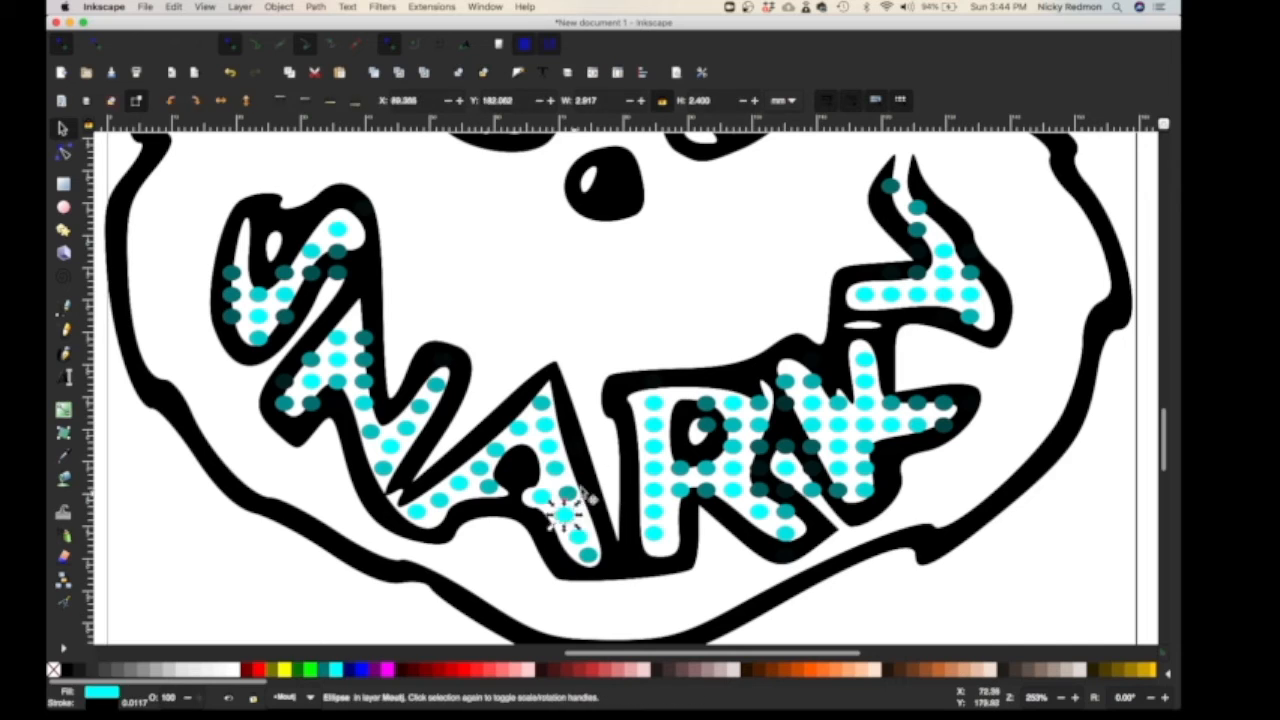
Step: Delete the extra circles in the N's left part and reposition the rest along its strokes
{"action": "left_click", "coordinate": [311, 360]}
{"action": "key", "text": "Delete"}
{"action": "left_click_drag", "start_coordinate": [311, 404], "coordinate": [294, 404]}
{"action": "left_click_drag", "start_coordinate": [338, 339], "coordinate": [351, 325]}
{"action": "left_click_drag", "start_coordinate": [338, 382], "coordinate": [327, 366]}
{"action": "left_click_drag", "start_coordinate": [367, 363], "coordinate": [351, 374]}
{"action": "left_click", "coordinate": [365, 383]}
{"action": "key", "text": "Delete"}
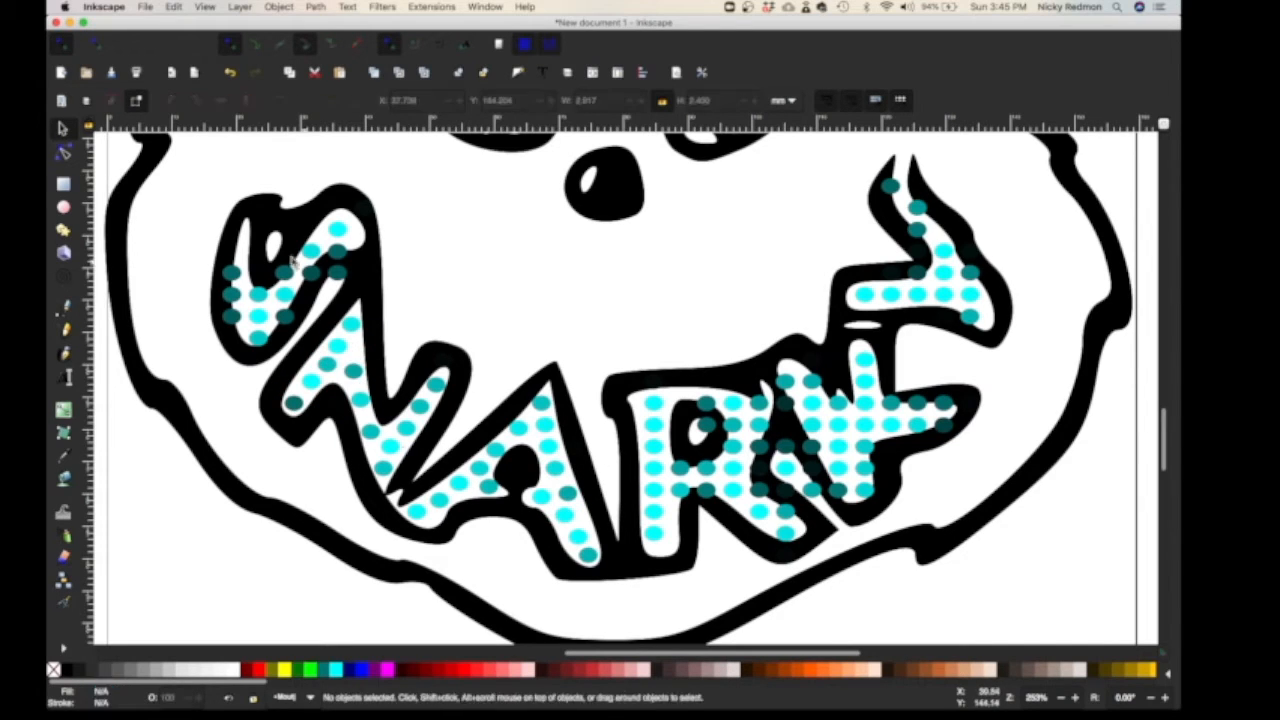
Step: Arrange the circles along the S, moving two spare circles over from the K to fill its left stroke
{"action": "left_click", "coordinate": [232, 273]}
{"action": "key", "text": "Delete"}
{"action": "left_click_drag", "start_coordinate": [258, 338], "coordinate": [248, 313]}
{"action": "left_click_drag", "start_coordinate": [285, 316], "coordinate": [271, 313]}
{"action": "left_click_drag", "start_coordinate": [338, 230], "coordinate": [341, 219]}
{"action": "mouse_move", "coordinate": [338, 251]}
{"action": "left_mouse_down"}
{"action": "mouse_move", "coordinate": [348, 238]}
{"action": "mouse_move", "coordinate": [325, 238]}
{"action": "left_mouse_up"}
{"action": "mouse_move", "coordinate": [311, 273]}
{"action": "left_mouse_down"}
{"action": "mouse_move", "coordinate": [308, 256]}
{"action": "mouse_move", "coordinate": [295, 276]}
{"action": "left_mouse_up"}
{"action": "left_click_drag", "start_coordinate": [338, 273], "coordinate": [274, 244]}
{"action": "left_click_drag", "start_coordinate": [784, 404], "coordinate": [240, 270]}
{"action": "left_click_drag", "start_coordinate": [786, 447], "coordinate": [241, 246]}
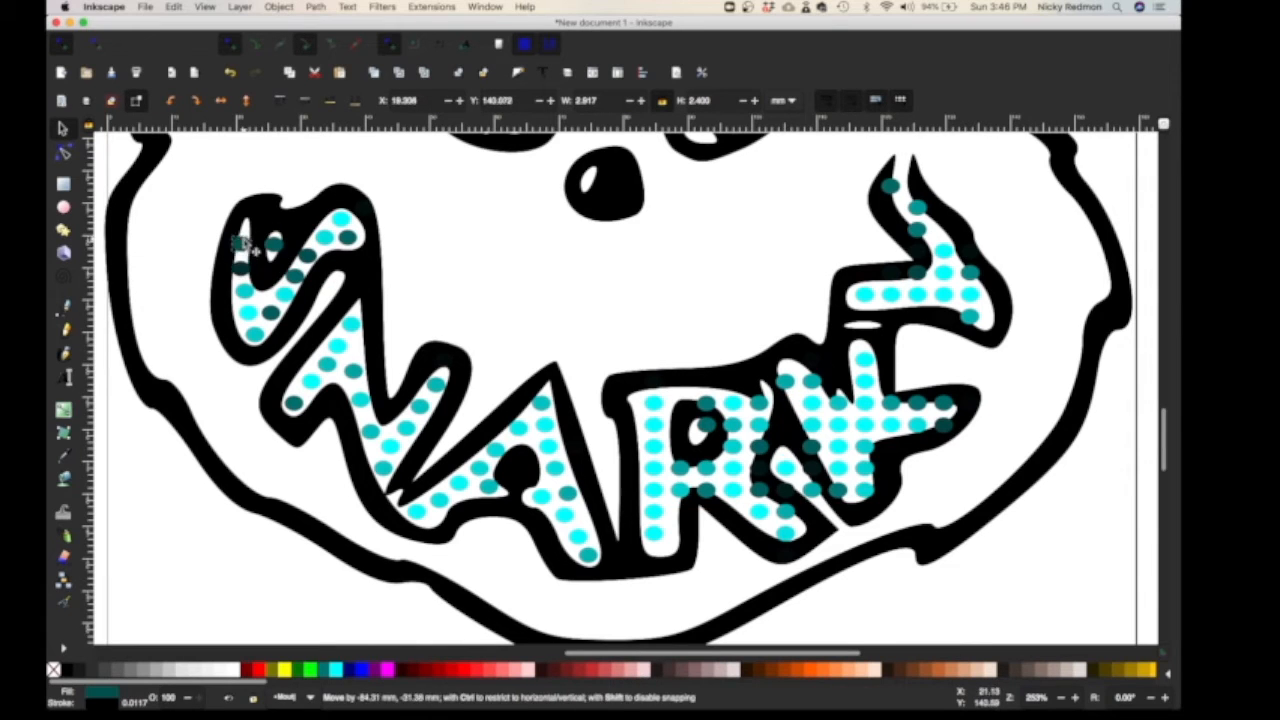
Step: Reposition the circles in the R's stem and bowl and delete the ones lying on its inner outlines
{"action": "left_click_drag", "start_coordinate": [706, 425], "coordinate": [697, 430]}
{"action": "left_click_drag", "start_coordinate": [654, 533], "coordinate": [660, 543]}
{"action": "left_click_drag", "start_coordinate": [654, 512], "coordinate": [660, 518]}
{"action": "left_click", "coordinate": [706, 490]}
{"action": "key", "text": "Delete"}
{"action": "left_click_drag", "start_coordinate": [706, 468], "coordinate": [706, 475]}
{"action": "left_click", "coordinate": [760, 492]}
{"action": "key", "text": "Delete"}
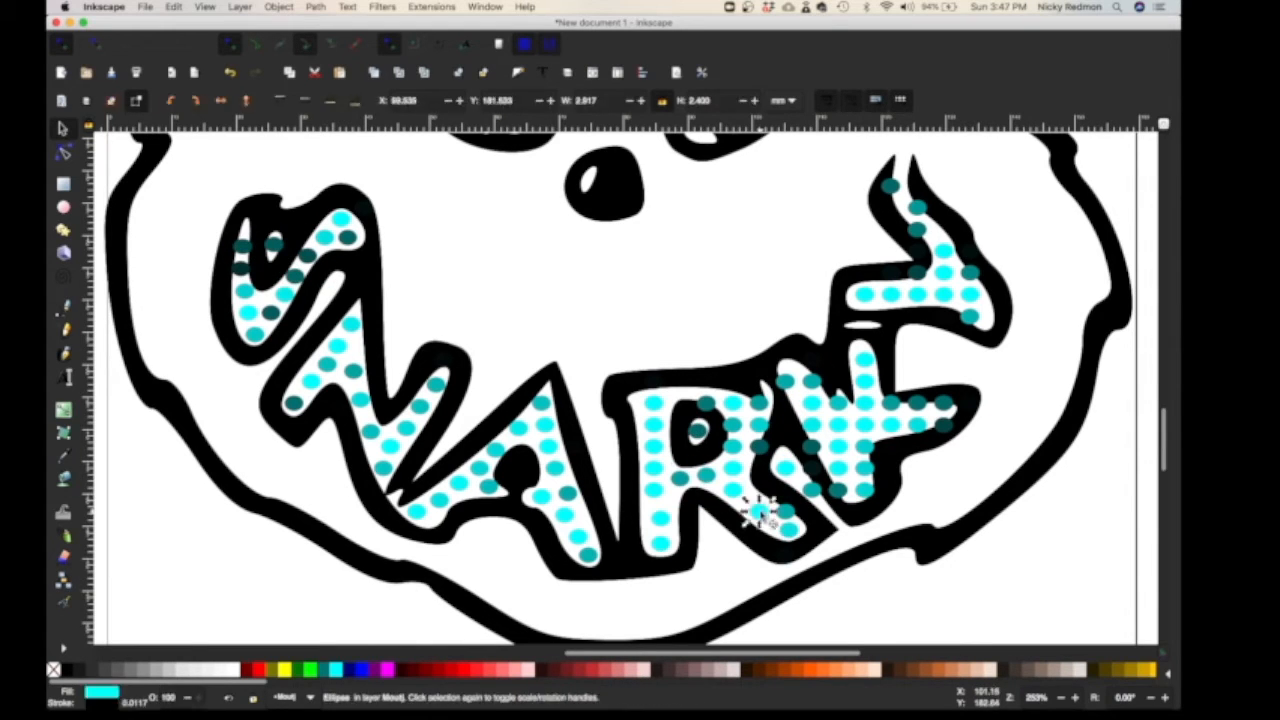
Step: Space the circles along the R's leg and bowl, filling its top with a spare circle from the K
{"action": "left_click_drag", "start_coordinate": [759, 512], "coordinate": [769, 515]}
{"action": "left_click_drag", "start_coordinate": [733, 490], "coordinate": [748, 500]}
{"action": "mouse_move", "coordinate": [785, 381]}
{"action": "left_mouse_down"}
{"action": "mouse_move", "coordinate": [787, 370]}
{"action": "mouse_move", "coordinate": [801, 388]}
{"action": "left_mouse_up"}
{"action": "left_click", "coordinate": [788, 469]}
{"action": "left_click_drag", "start_coordinate": [788, 469], "coordinate": [744, 477]}
{"action": "left_click_drag", "start_coordinate": [812, 490], "coordinate": [792, 445]}
{"action": "left_click_drag", "start_coordinate": [743, 477], "coordinate": [706, 321]}
{"action": "left_click_drag", "start_coordinate": [759, 447], "coordinate": [760, 412]}
{"action": "left_click_drag", "start_coordinate": [710, 404], "coordinate": [685, 395]}
{"action": "left_click_drag", "start_coordinate": [706, 321], "coordinate": [708, 395]}
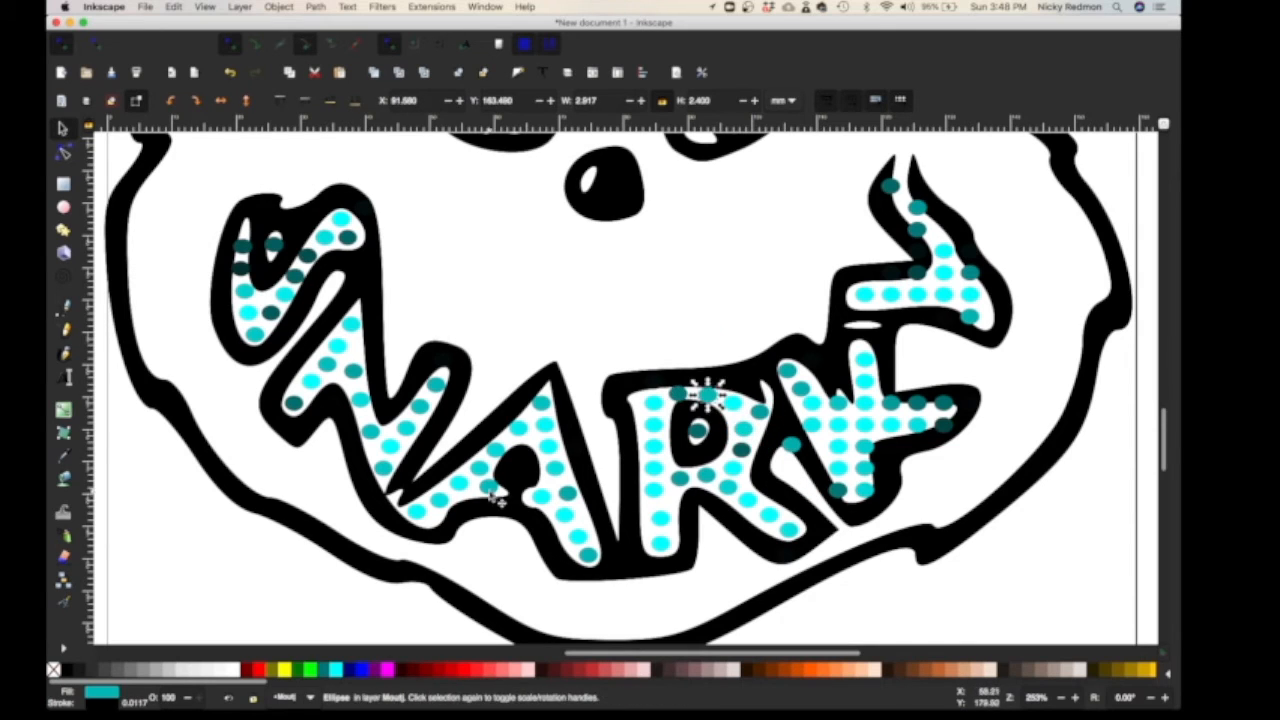
Step: Move the circles of the Y into an even line along its long stroke and lower tip
{"action": "left_click_drag", "start_coordinate": [490, 487], "coordinate": [488, 488]}
{"action": "left_click_drag", "start_coordinate": [892, 187], "coordinate": [903, 164]}
{"action": "left_click_drag", "start_coordinate": [917, 208], "coordinate": [899, 185]}
{"action": "left_click_drag", "start_coordinate": [917, 230], "coordinate": [906, 207]}
{"action": "left_click_drag", "start_coordinate": [943, 251], "coordinate": [924, 223]}
{"action": "left_click_drag", "start_coordinate": [943, 272], "coordinate": [937, 238]}
{"action": "left_click_drag", "start_coordinate": [970, 272], "coordinate": [944, 257]}
{"action": "left_click_drag", "start_coordinate": [970, 316], "coordinate": [982, 318]}
{"action": "left_click_drag", "start_coordinate": [970, 294], "coordinate": [952, 275]}
Step: Move a spare circle out of the K, delete its extra circles and line up those in its right arm
{"action": "left_click_drag", "start_coordinate": [791, 445], "coordinate": [723, 311]}
{"action": "left_click_drag", "start_coordinate": [801, 388], "coordinate": [800, 386]}
{"action": "left_click", "coordinate": [838, 490]}
{"action": "key", "text": "Delete"}
{"action": "left_click", "coordinate": [918, 404]}
{"action": "key", "text": "Delete"}
{"action": "left_click_drag", "start_coordinate": [917, 426], "coordinate": [935, 414]}
{"action": "left_click_drag", "start_coordinate": [892, 405], "coordinate": [908, 414]}
{"action": "left_click_drag", "start_coordinate": [866, 406], "coordinate": [880, 409]}
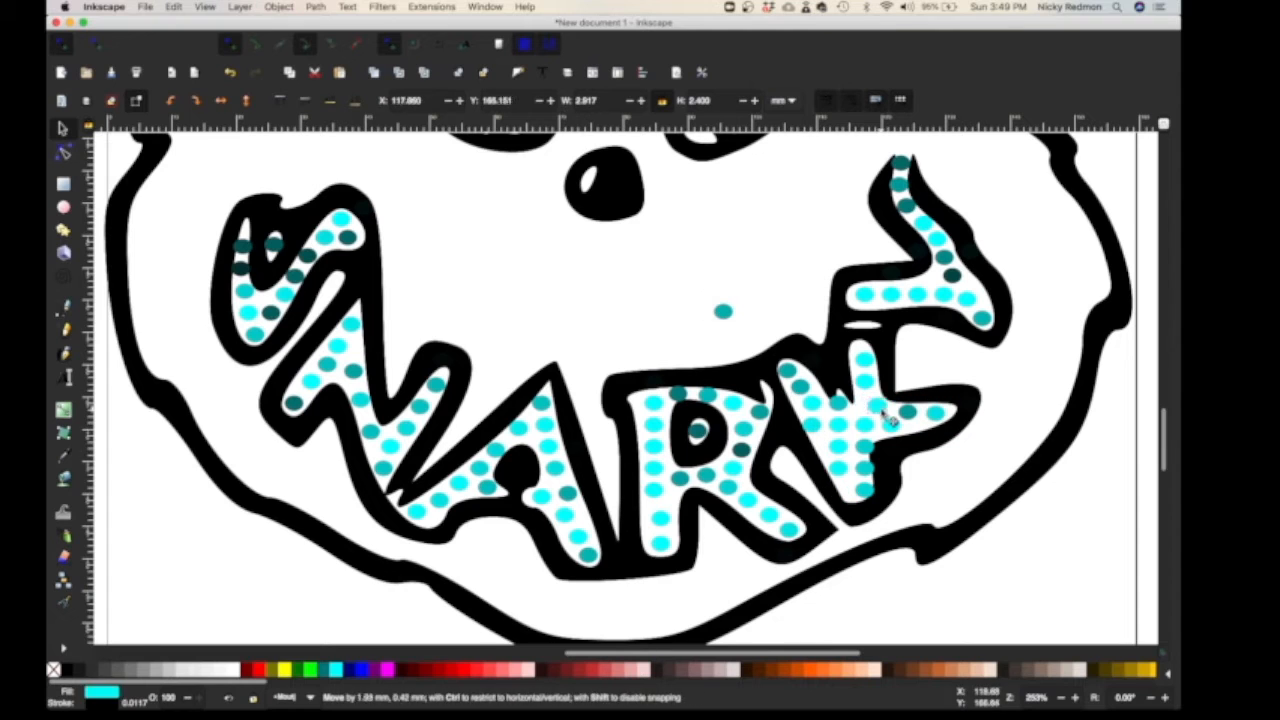
Step: Even out the circles in the lower and middle parts of the K
{"action": "mouse_move", "coordinate": [866, 470]}
{"action": "left_mouse_down"}
{"action": "mouse_move", "coordinate": [850, 469]}
{"action": "mouse_move", "coordinate": [856, 492]}
{"action": "left_mouse_up"}
{"action": "left_click_drag", "start_coordinate": [865, 427], "coordinate": [865, 437]}
{"action": "left_click_drag", "start_coordinate": [845, 413], "coordinate": [815, 406]}
{"action": "left_click", "coordinate": [1018, 592]}
{"action": "left_click", "coordinate": [1060, 699]}
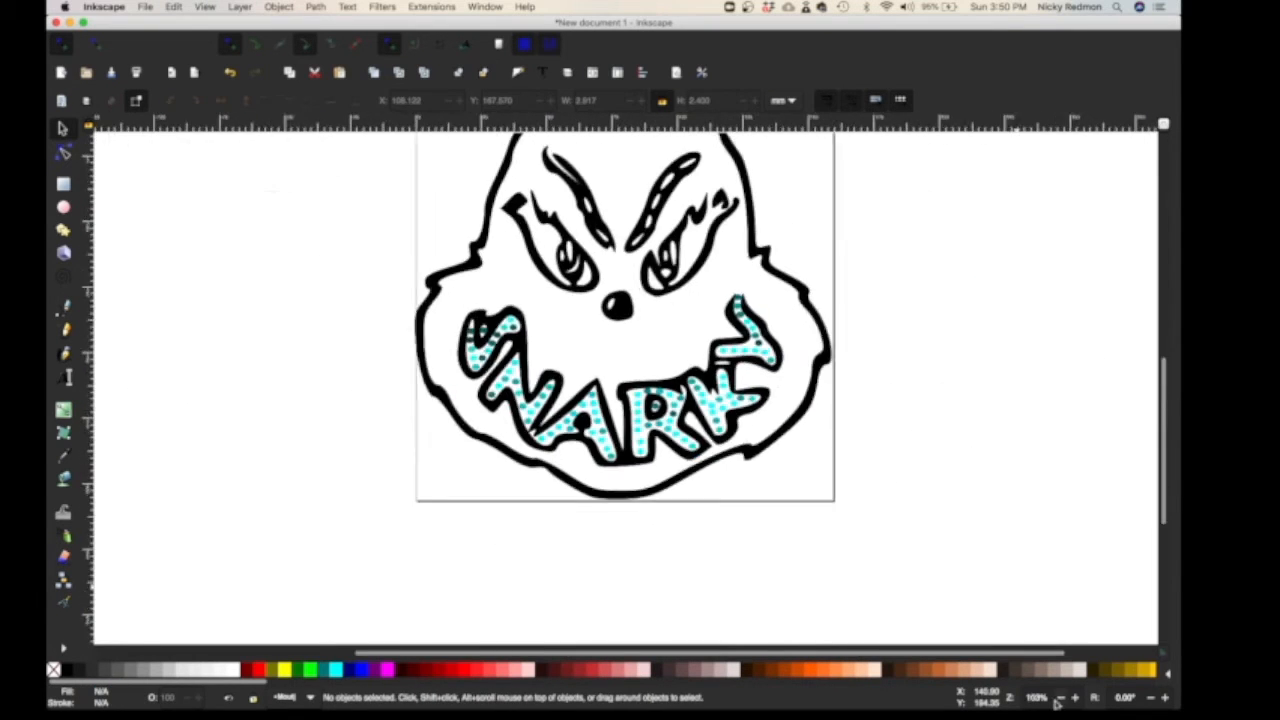
{"action": "left_click", "coordinate": [1060, 699]}
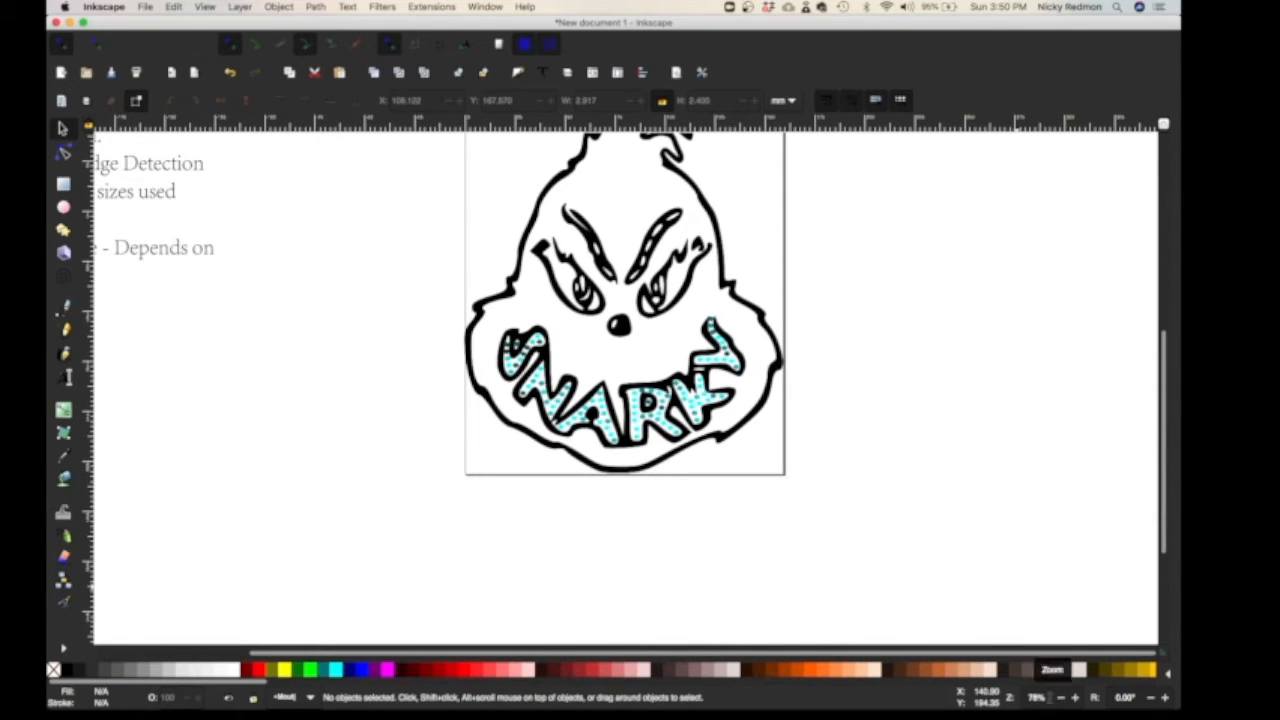
Step: Lock the layer holding the mouth circles and switch to Layer 1
{"action": "left_click_drag", "start_coordinate": [479, 301], "coordinate": [760, 461]}
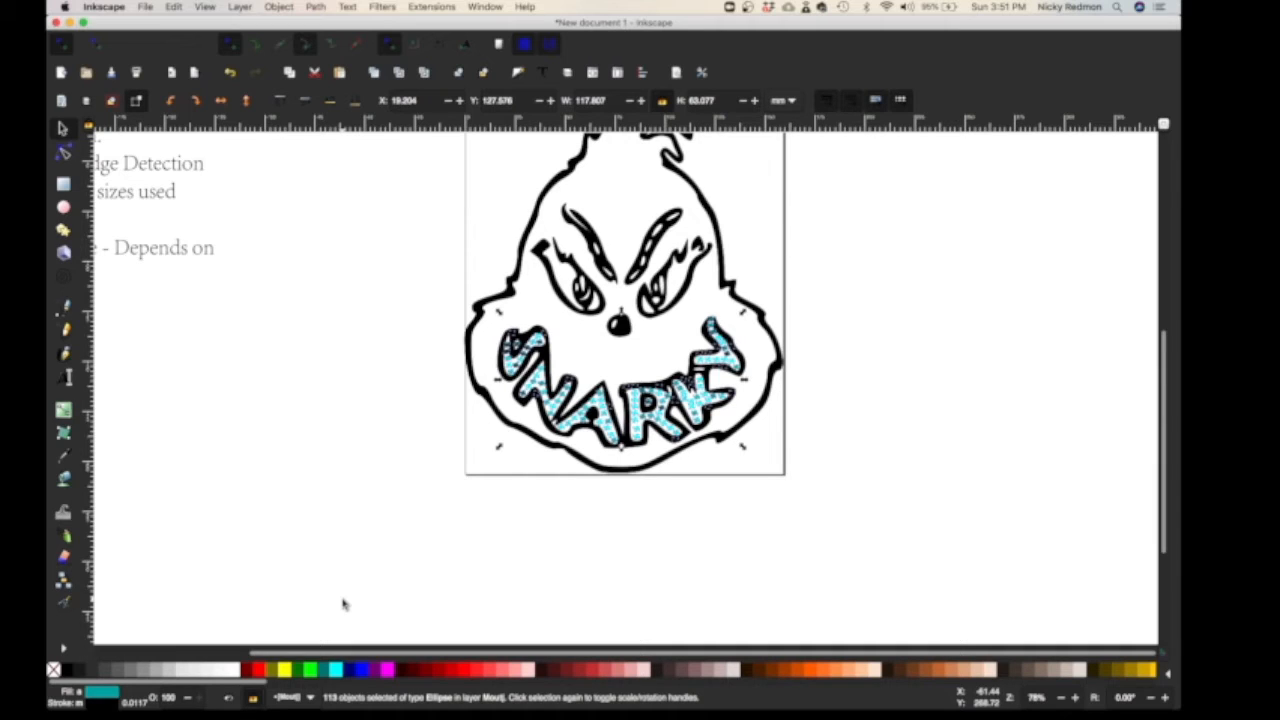
{"action": "left_click", "coordinate": [288, 697]}
{"action": "left_click", "coordinate": [288, 697]}
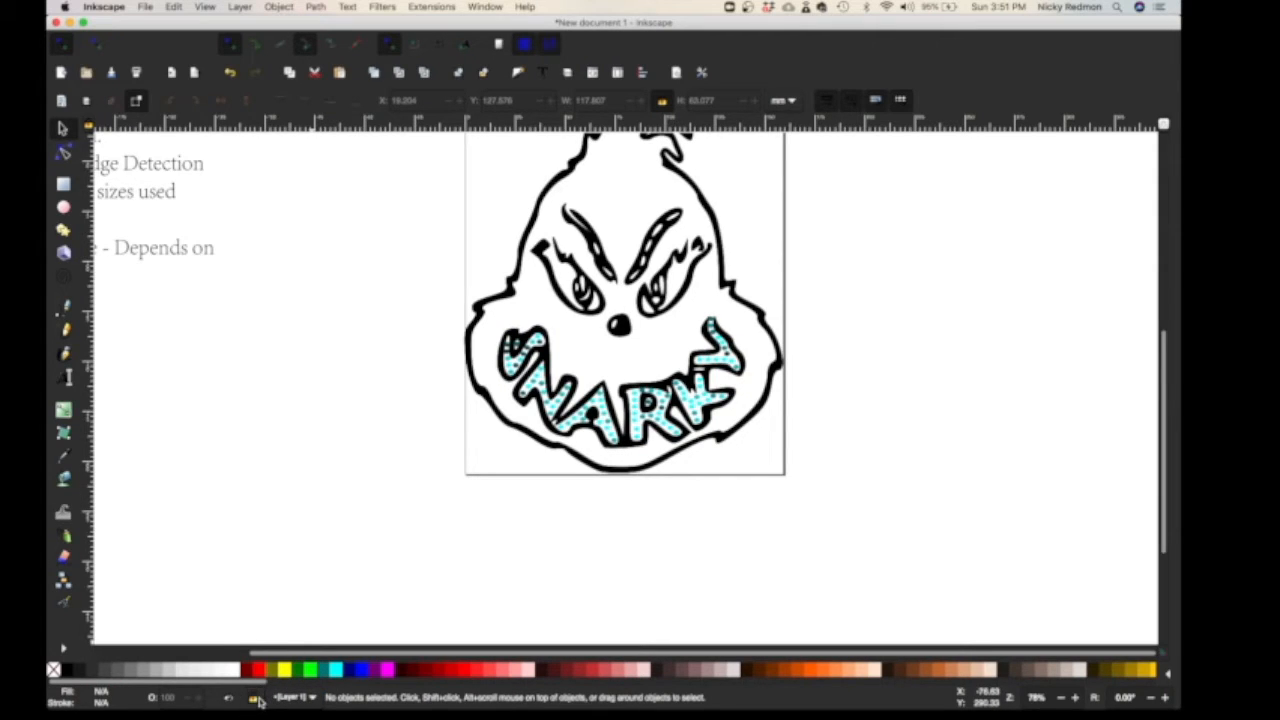
Step: Draw a pale pink background rectangle about 165 by 213 mm over the whole face and lower it behind the drawing
{"action": "scroll", "coordinate": [291, 655], "scroll_direction": "up", "scroll_amount": 3}
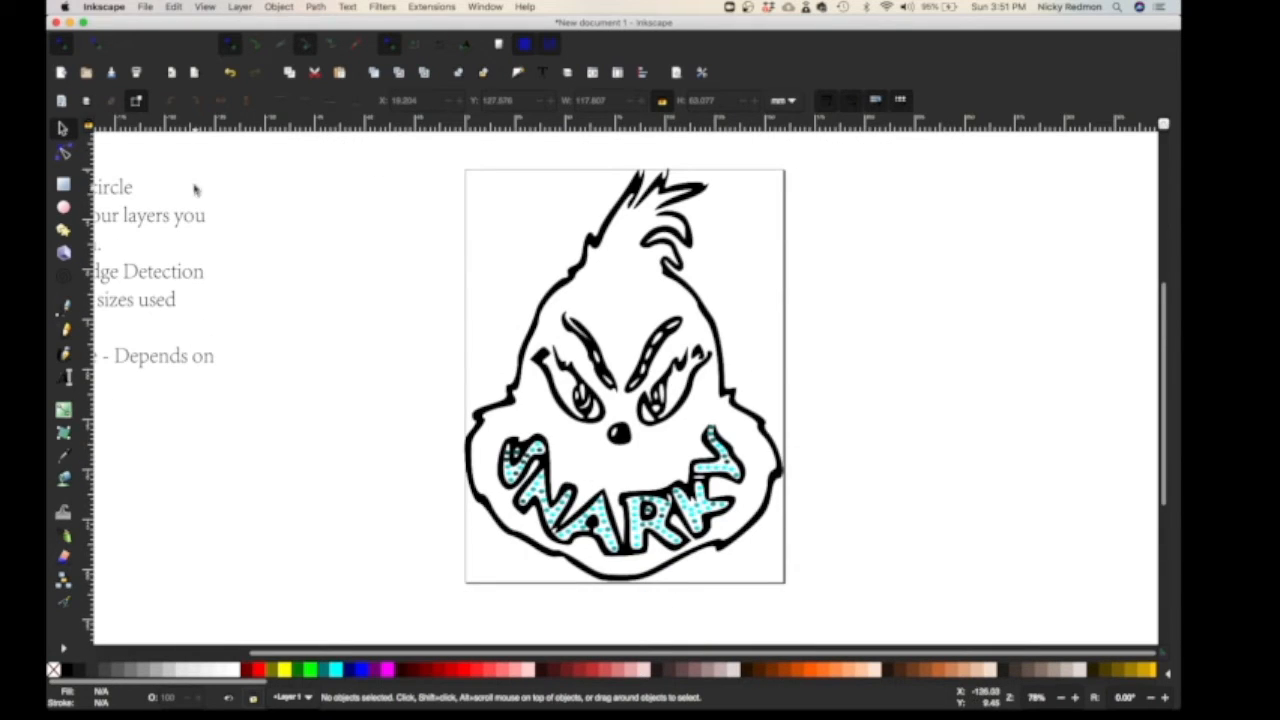
{"action": "left_click", "coordinate": [64, 186]}
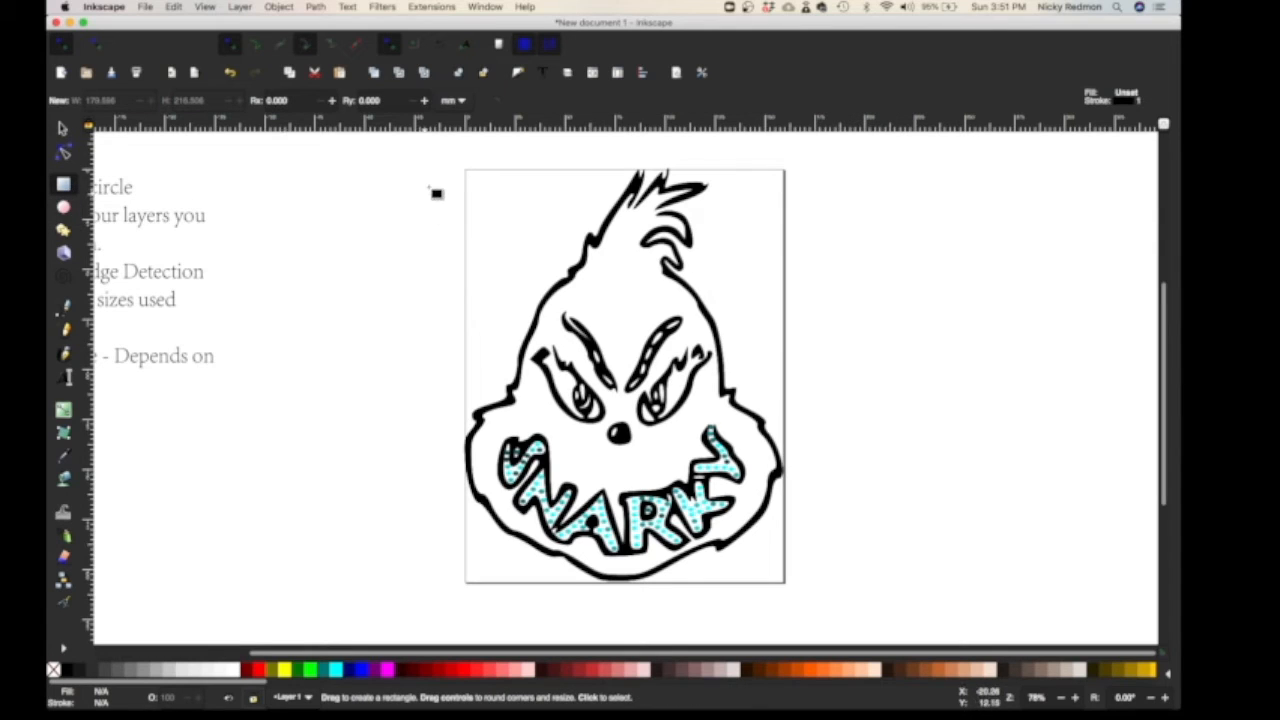
{"action": "mouse_move", "coordinate": [463, 162]}
{"action": "left_mouse_down"}
{"action": "mouse_move", "coordinate": [812, 237]}
{"action": "mouse_move", "coordinate": [823, 494]}
{"action": "mouse_move", "coordinate": [794, 588]}
{"action": "left_mouse_up"}
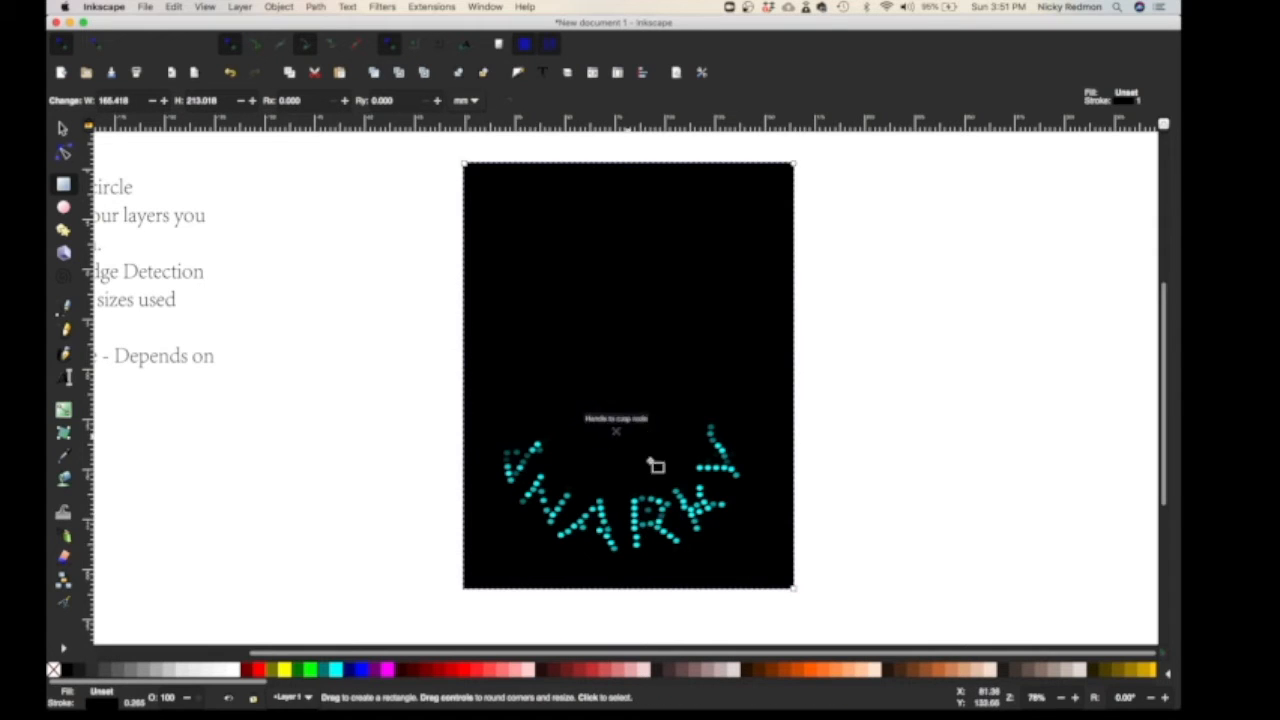
{"action": "left_click", "coordinate": [643, 670]}
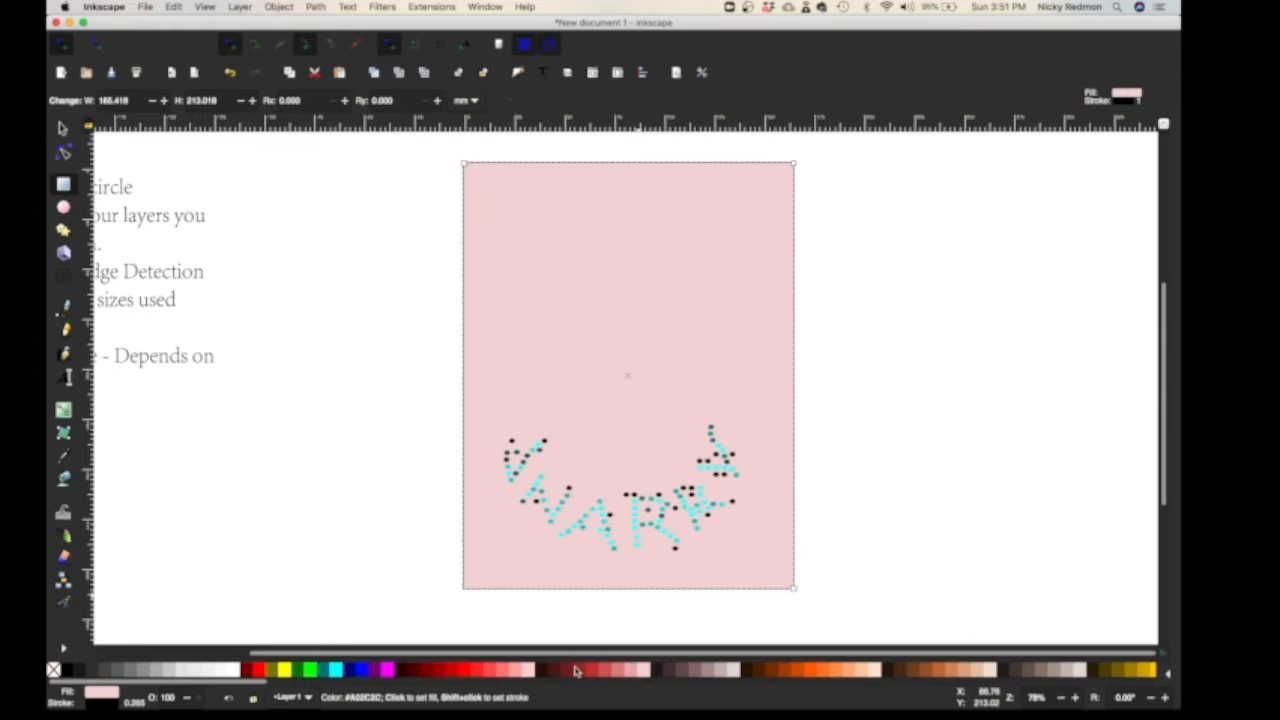
{"action": "left_click", "coordinate": [280, 8]}
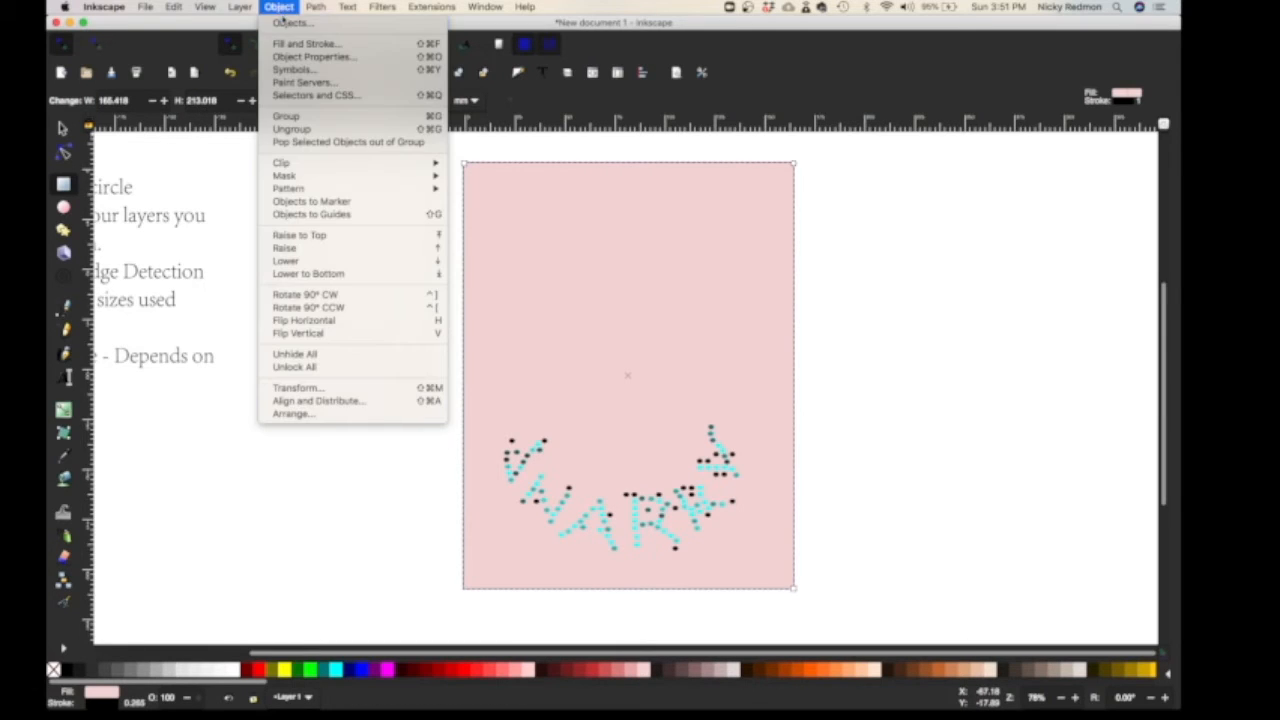
{"action": "left_click", "coordinate": [340, 262]}
Step: Draw a magenta ellipse beside the face and set its width and height to 3 mm
{"action": "left_click", "coordinate": [64, 207]}
{"action": "left_click_drag", "start_coordinate": [292, 192], "coordinate": [376, 252]}
{"action": "left_click", "coordinate": [387, 670]}
{"action": "left_click_drag", "start_coordinate": [437, 654], "coordinate": [284, 655]}
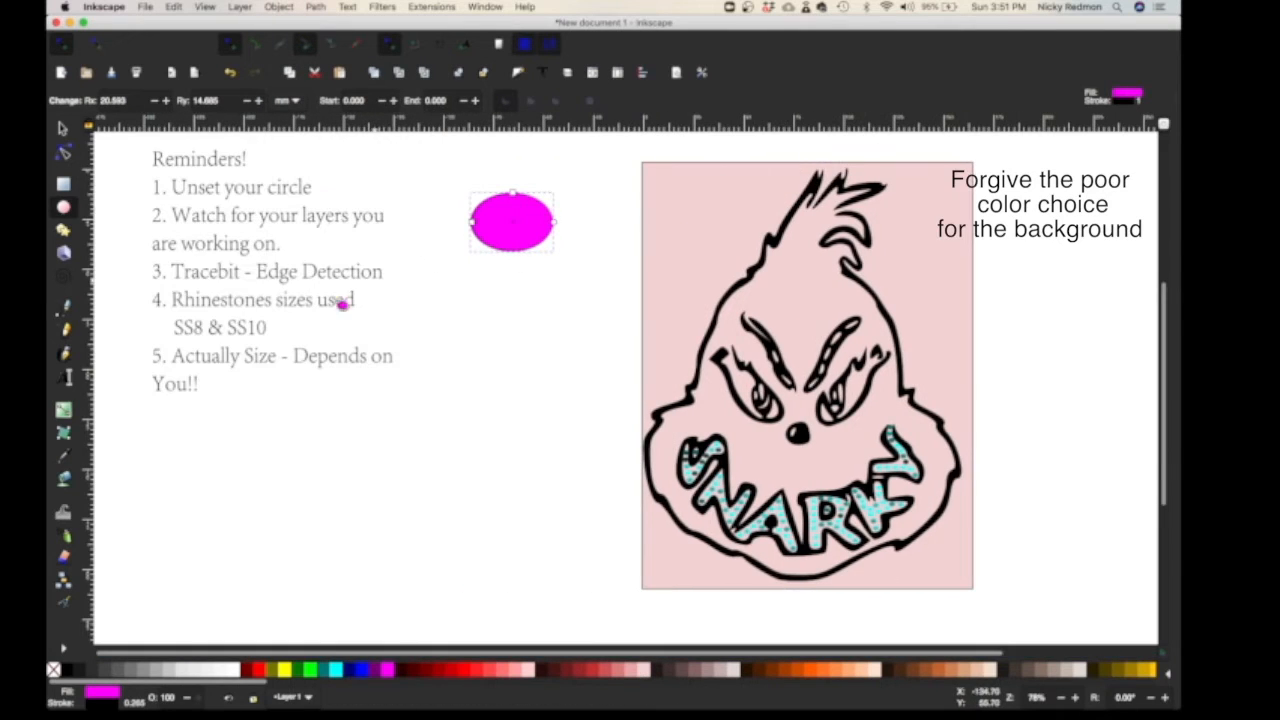
{"action": "left_click", "coordinate": [62, 128]}
{"action": "key", "text": "Tab"}
{"action": "type", "text": "3"}
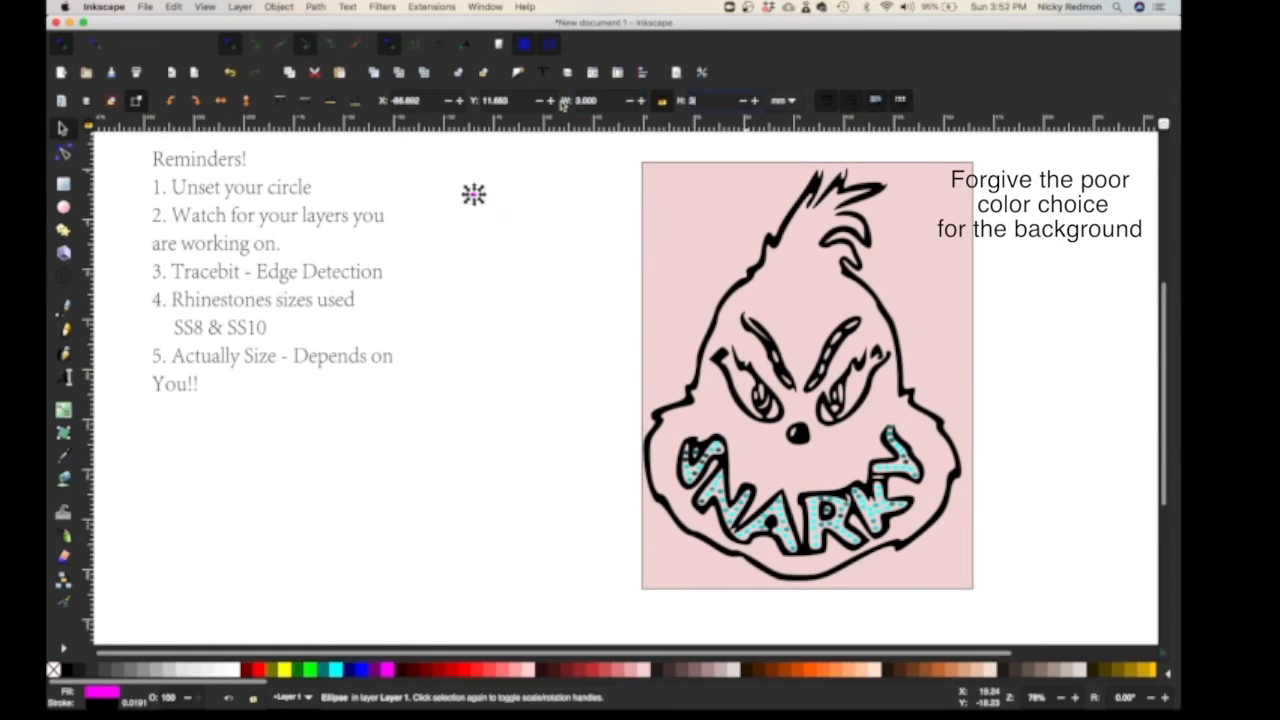
{"action": "key", "text": "Return"}
Step: Move the small magenta ellipse to the background rectangle's top-left corner and unset its fill
{"action": "left_click_drag", "start_coordinate": [475, 196], "coordinate": [648, 160]}
{"action": "right_click", "coordinate": [100, 690]}
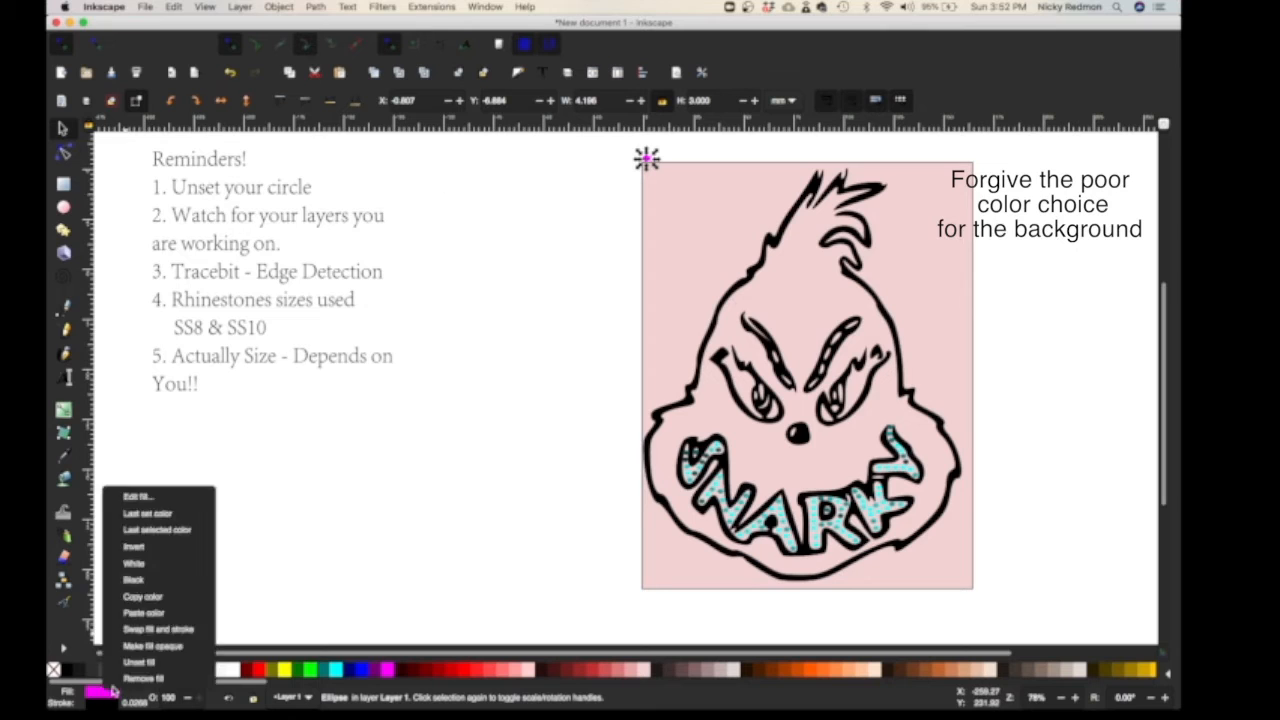
{"action": "left_click", "coordinate": [140, 640]}
Step: Create tiled clones of the small ellipse across the whole Grinch face, traced from the drawing beneath
{"action": "left_click", "coordinate": [174, 7]}
{"action": "mouse_move", "coordinate": [257, 186]}
{"action": "left_click", "coordinate": [485, 196]}
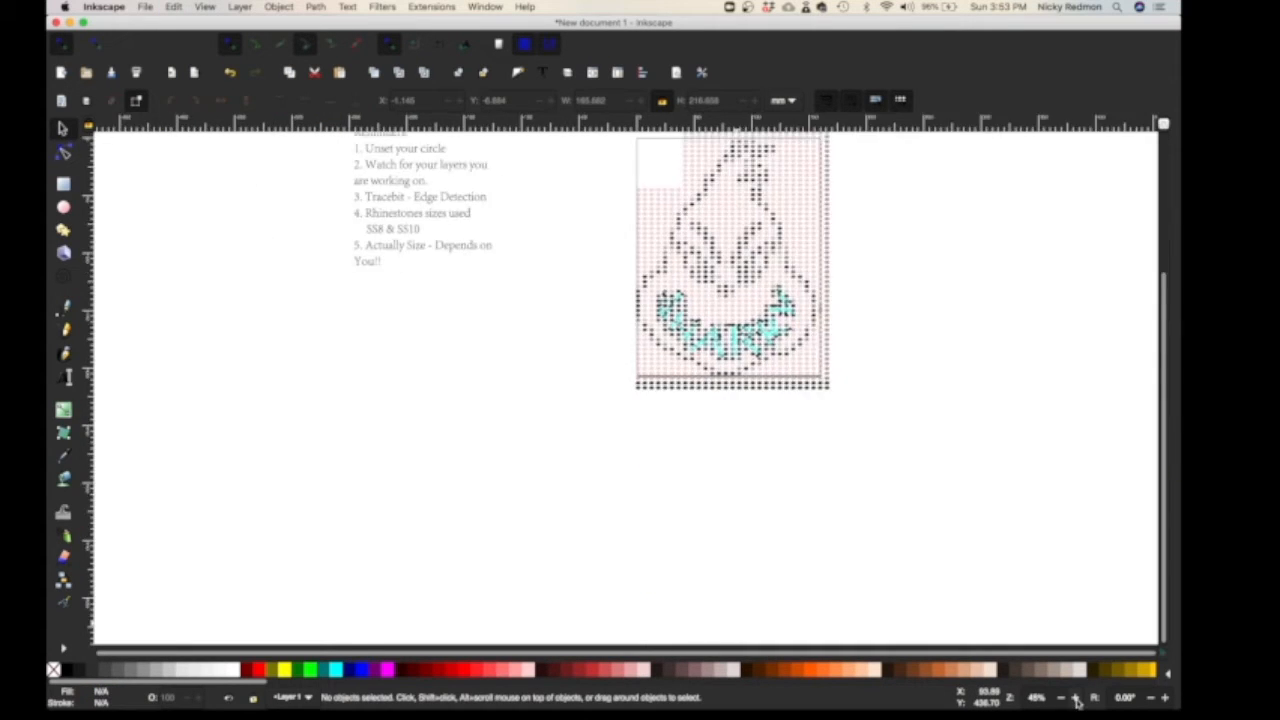
Step: Delete the large tiled circles that overlap the letter S of the SNARKY lettering
{"action": "left_click", "coordinate": [1075, 698]}
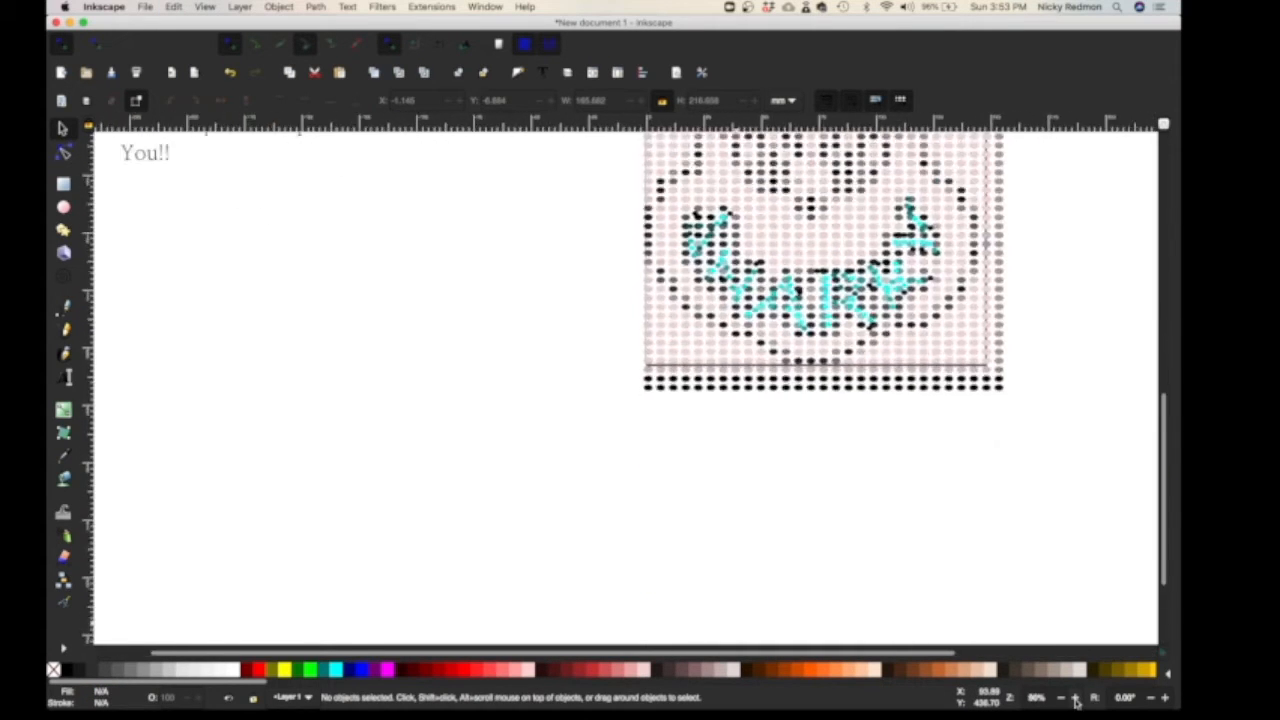
{"action": "left_click_drag", "start_coordinate": [848, 654], "coordinate": [942, 654]}
{"action": "left_click", "coordinate": [1075, 698]}
{"action": "scroll", "coordinate": [1034, 534], "scroll_direction": "up", "scroll_amount": 6}
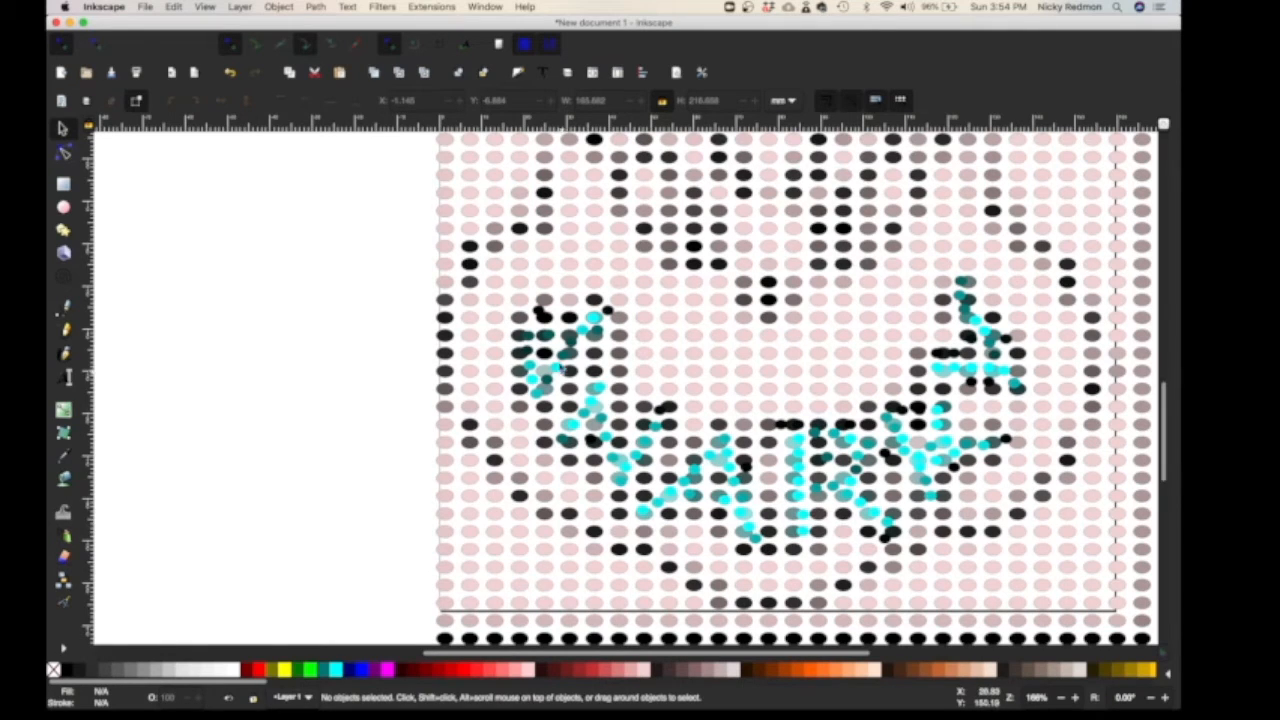
{"action": "left_click", "coordinate": [544, 336]}
{"action": "key", "text": "Delete"}
{"action": "left_click", "coordinate": [519, 336]}
{"action": "key", "text": "Delete"}
{"action": "left_click", "coordinate": [594, 335]}
{"action": "key", "text": "Delete"}
{"action": "left_click", "coordinate": [519, 371]}
{"action": "key", "text": "Delete"}
{"action": "left_click", "coordinate": [545, 389]}
{"action": "key", "text": "Delete"}
{"action": "left_click", "coordinate": [544, 318]}
{"action": "key", "text": "Delete"}
Step: Delete the large tiled circles that overlap the letter N
{"action": "left_click", "coordinate": [594, 405]}
{"action": "key", "text": "Delete"}
{"action": "left_click", "coordinate": [569, 424]}
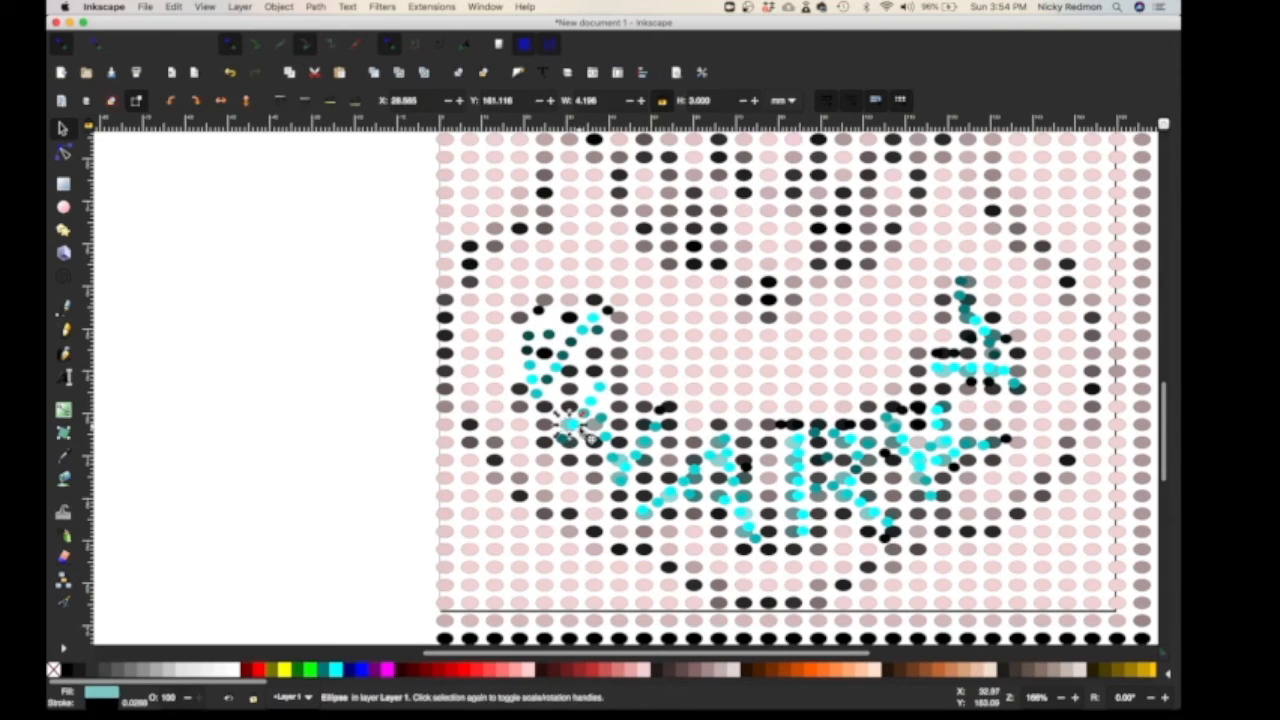
{"action": "key", "text": "Delete"}
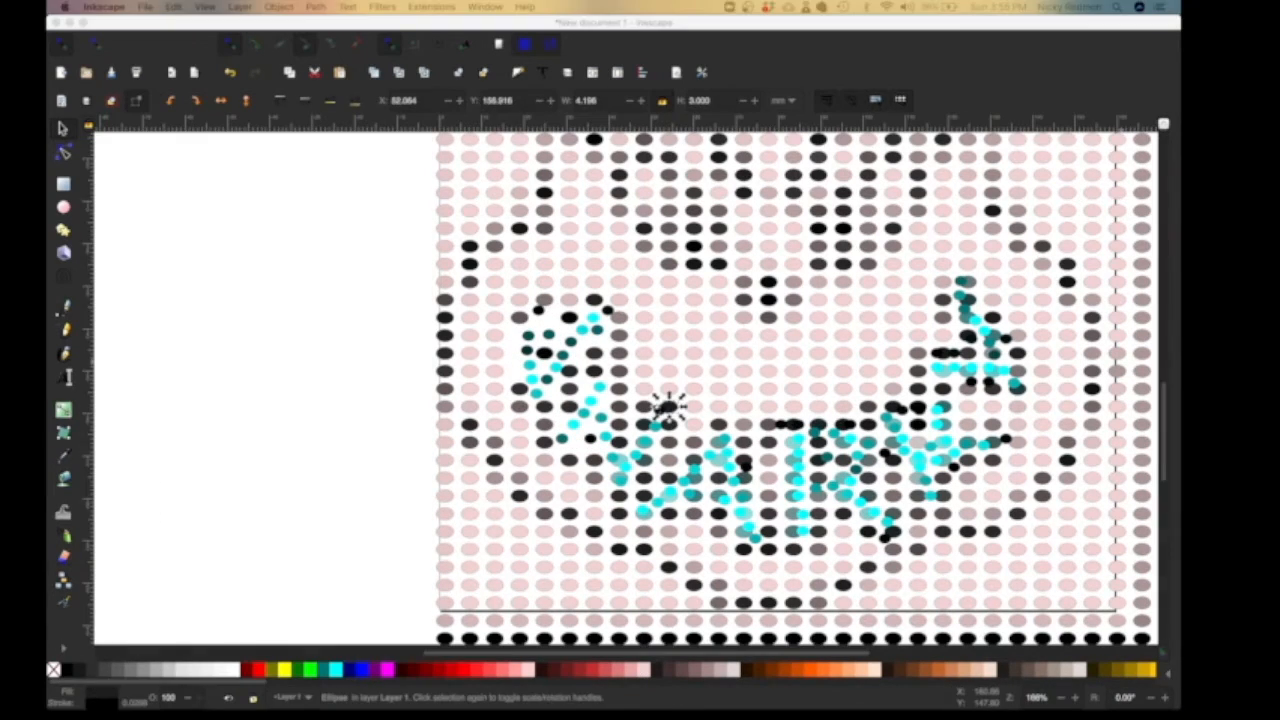
{"action": "key", "text": "Delete"}
{"action": "left_click", "coordinate": [643, 443]}
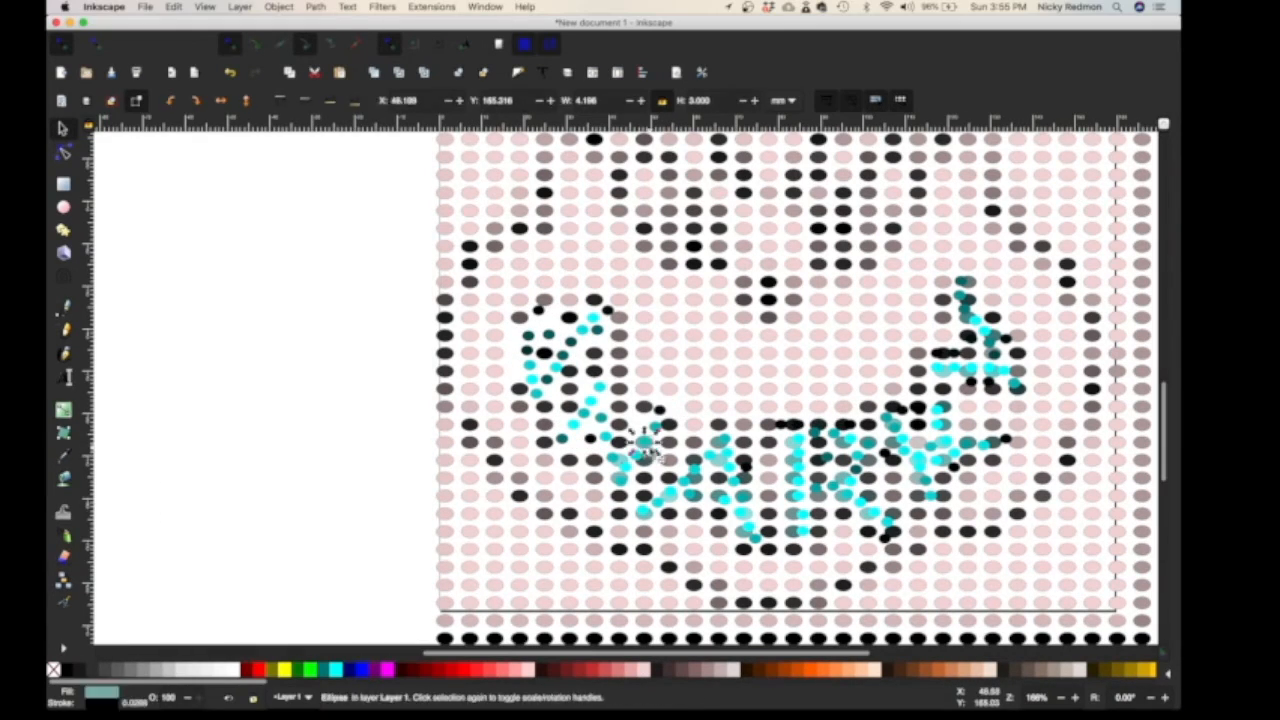
{"action": "key", "text": "Delete"}
Step: Delete the large tiled circles along both legs and the top of the letter A
{"action": "left_click", "coordinate": [668, 514]}
{"action": "key", "text": "Delete"}
{"action": "left_click", "coordinate": [693, 479]}
{"action": "key", "text": "Delete"}
{"action": "left_click", "coordinate": [716, 445]}
{"action": "key", "text": "Delete"}
{"action": "left_click", "coordinate": [743, 496]}
{"action": "key", "text": "Delete"}
{"action": "left_click", "coordinate": [743, 478]}
{"action": "key", "text": "Delete"}
{"action": "scroll", "coordinate": [745, 490], "scroll_direction": "right", "scroll_amount": 2}
{"action": "left_click", "coordinate": [687, 531]}
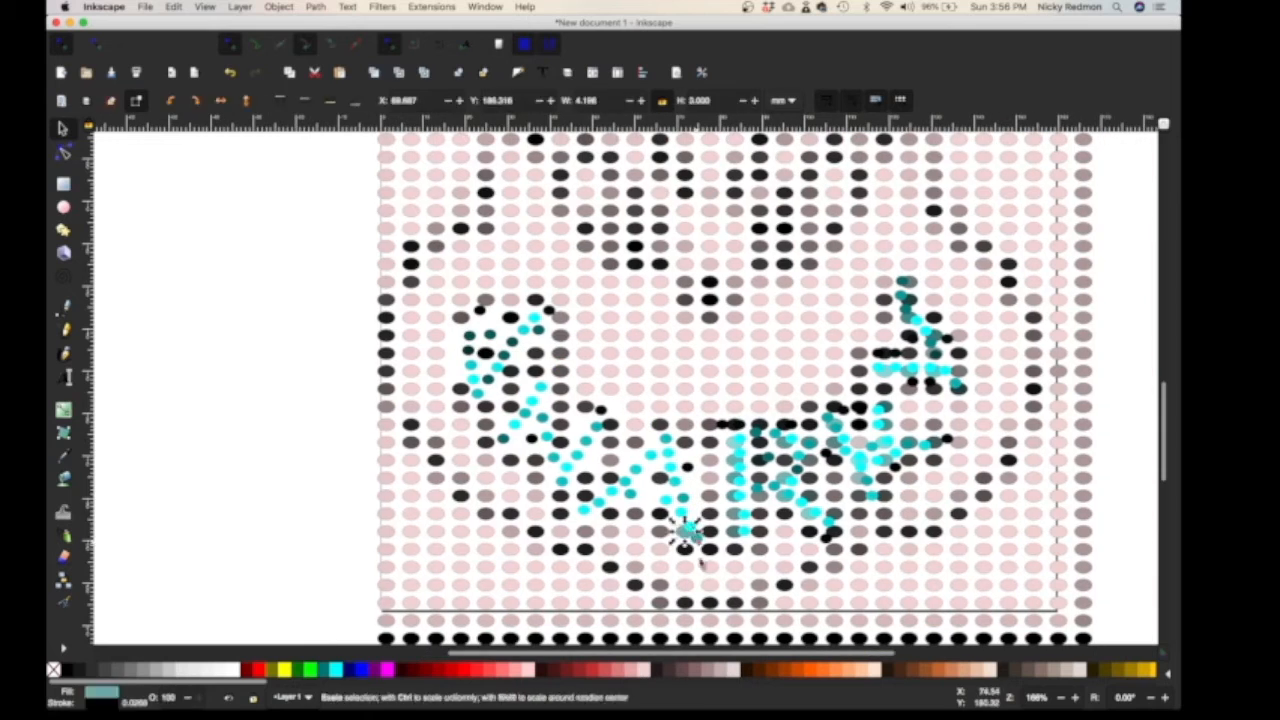
{"action": "key", "text": "Delete"}
Step: Delete the large tiled circles that overlap the letter R, including the one beside its upper left corner
{"action": "left_click", "coordinate": [786, 444]}
{"action": "key", "text": "Delete"}
{"action": "left_click", "coordinate": [760, 425]}
{"action": "key", "text": "Delete"}
{"action": "left_click", "coordinate": [710, 424]}
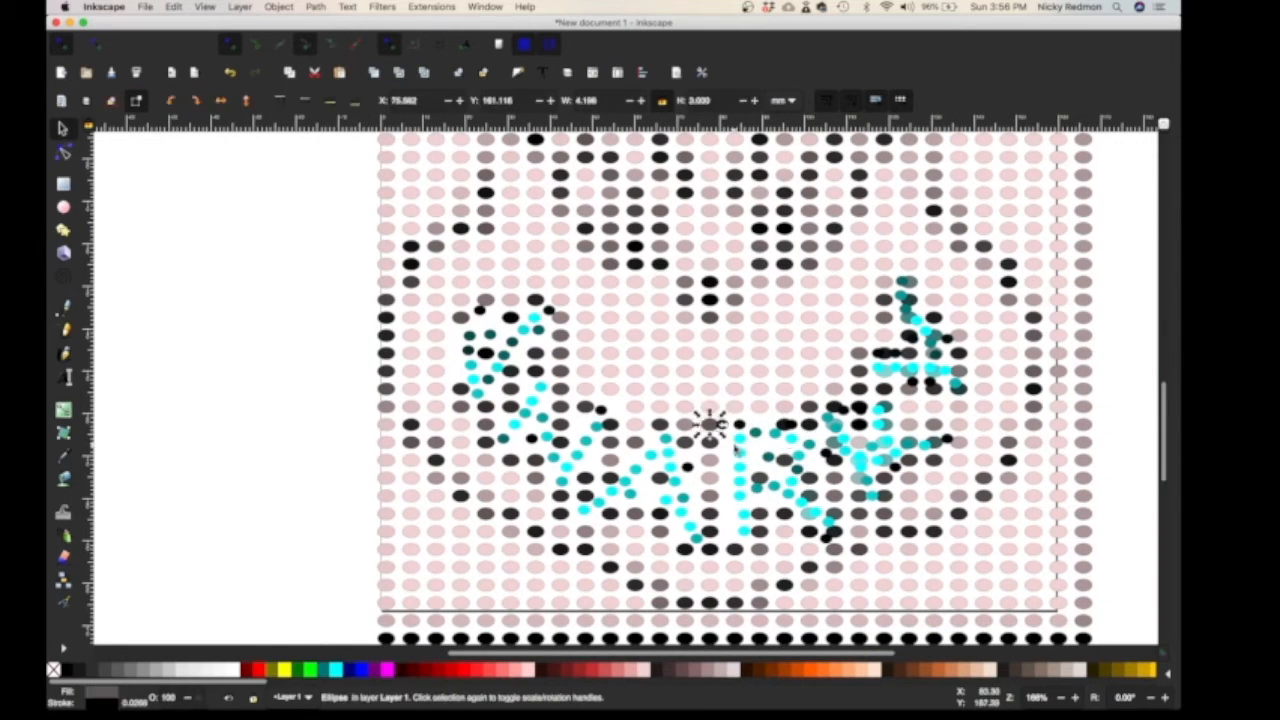
{"action": "key", "text": "Delete"}
Step: Delete the large tiled circles that overlap the letter K and its right arm
{"action": "scroll", "coordinate": [708, 440], "scroll_direction": "right", "scroll_amount": 4}
{"action": "left_click", "coordinate": [734, 495]}
{"action": "key", "text": "Delete"}
{"action": "left_click", "coordinate": [732, 462]}
{"action": "key", "text": "Delete"}
{"action": "left_click", "coordinate": [706, 443]}
{"action": "key", "text": "Delete"}
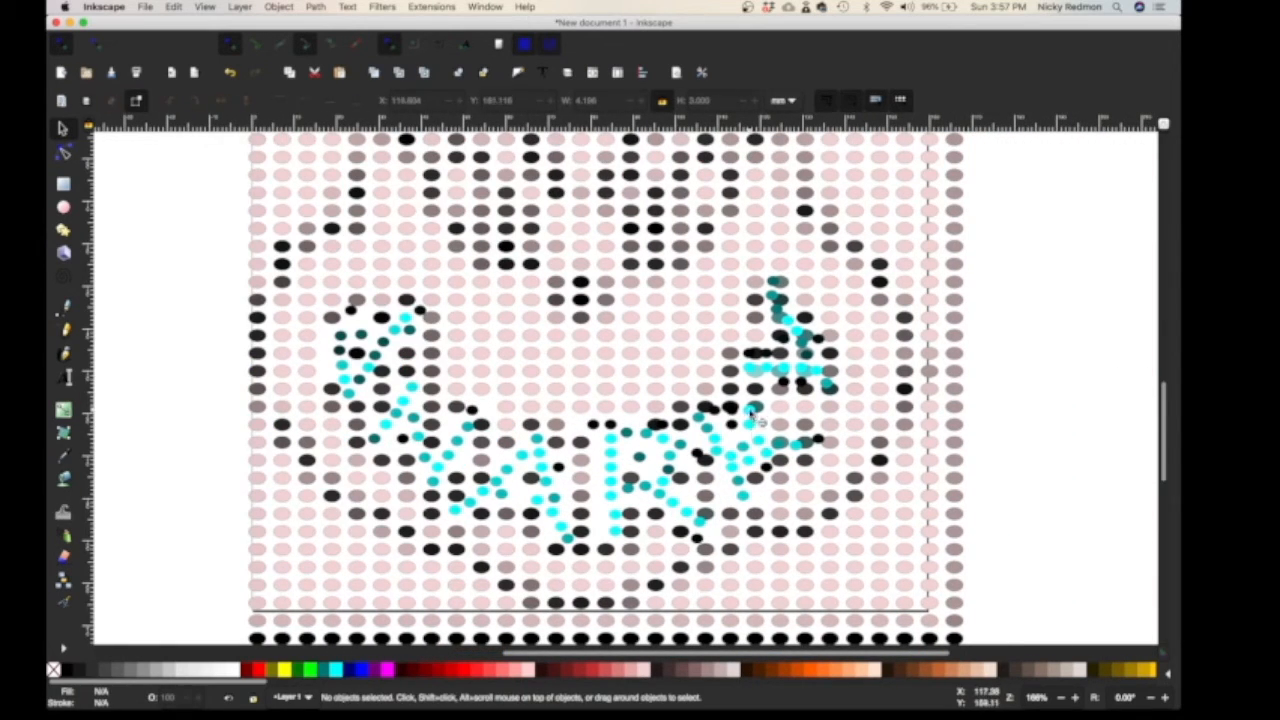
{"action": "left_click", "coordinate": [805, 443]}
{"action": "key", "text": "Delete"}
{"action": "left_click", "coordinate": [706, 514]}
Step: Delete the large tiled circles that overlap the letter Y
{"action": "left_click", "coordinate": [781, 389]}
{"action": "key", "text": "Delete"}
{"action": "left_click", "coordinate": [830, 371]}
{"action": "key", "text": "Delete"}
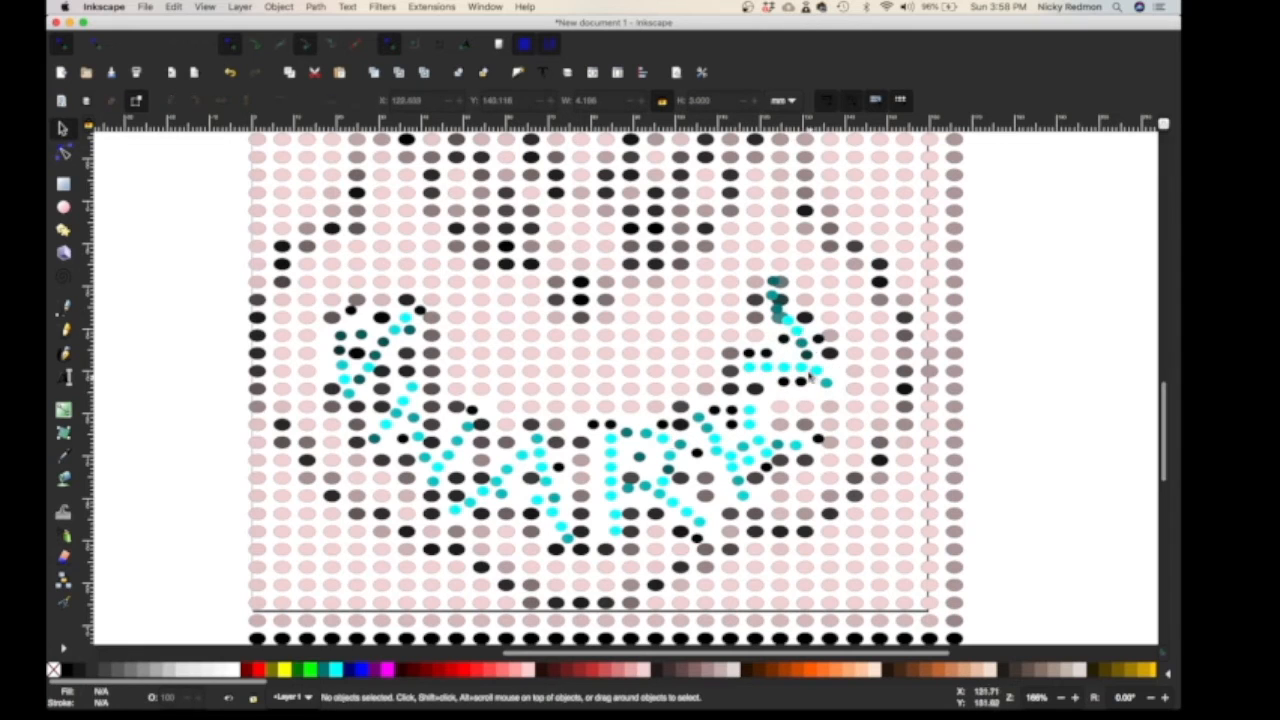
{"action": "left_click", "coordinate": [781, 299]}
{"action": "key", "text": "Delete"}
Step: Delete the remaining large circles touching the top right ends of the letters N and S
{"action": "left_click", "coordinate": [481, 425]}
{"action": "key", "text": "Delete"}
{"action": "left_click", "coordinate": [425, 314]}
{"action": "key", "text": "Delete"}
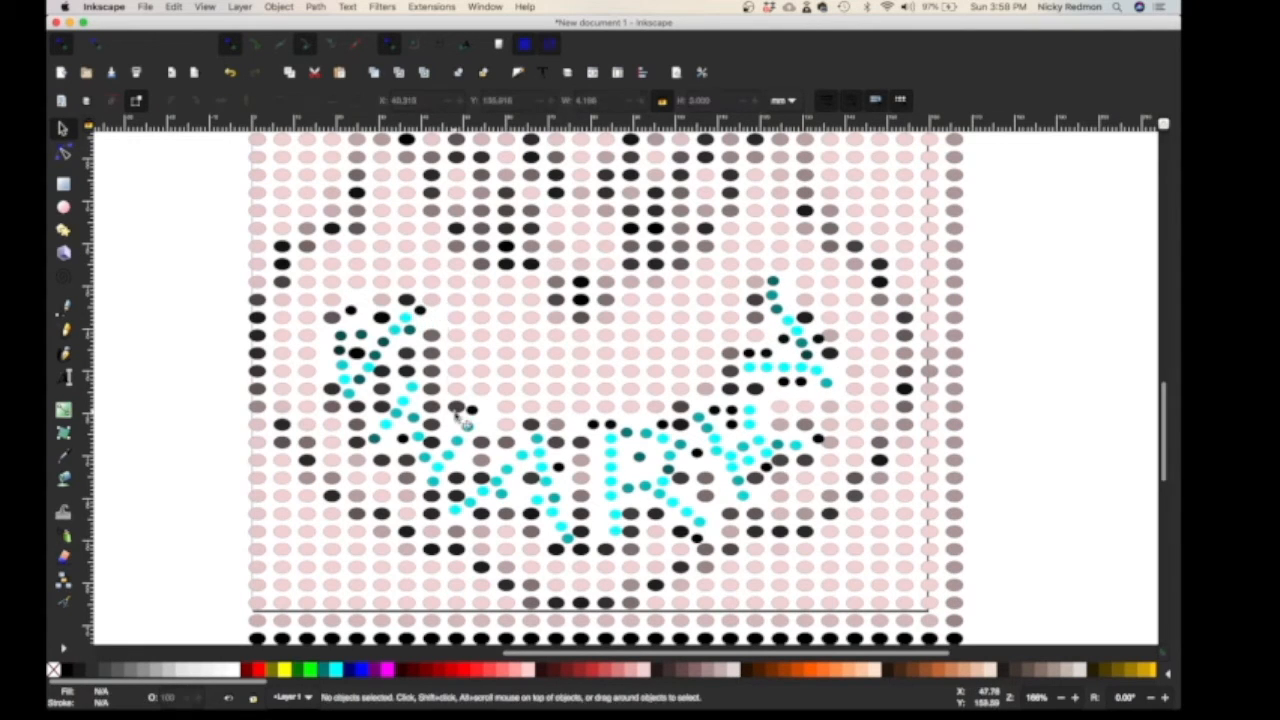
Step: Delete the two surplus black rows of circles below the bottom edge of the page
{"action": "left_click", "coordinate": [1062, 702]}
{"action": "left_click", "coordinate": [1062, 702]}
{"action": "left_click", "coordinate": [1062, 702]}
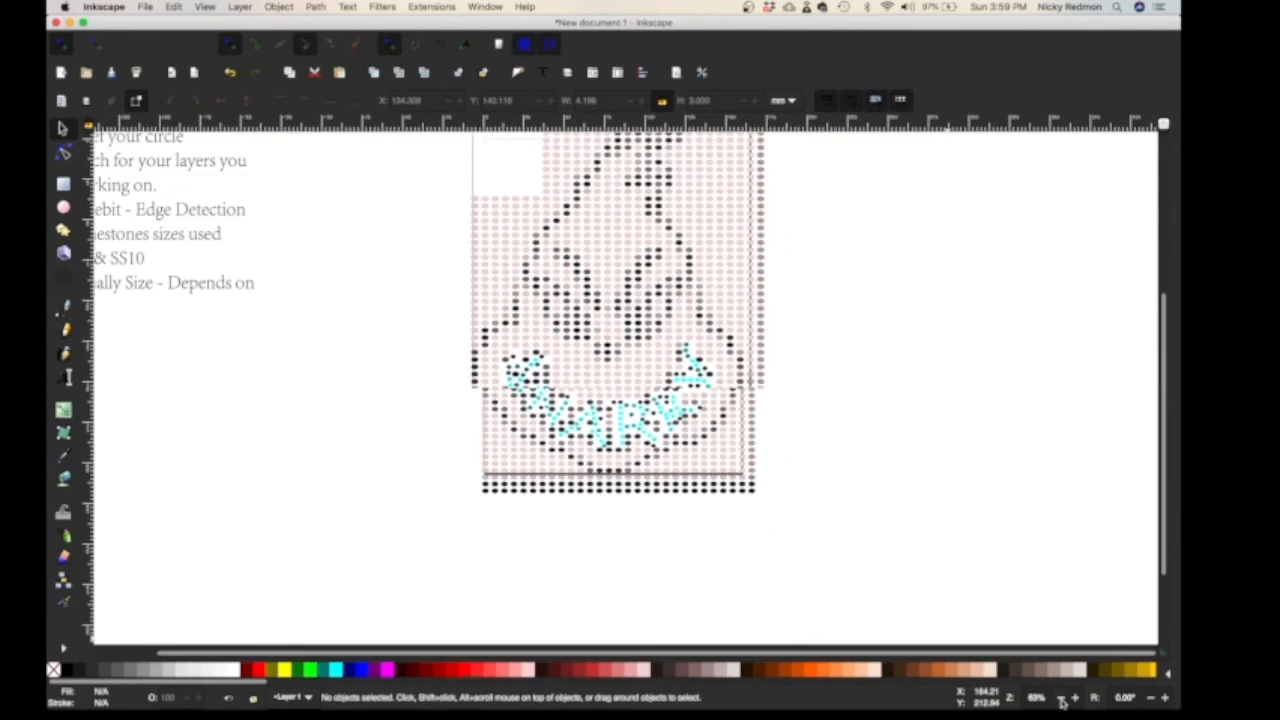
{"action": "left_click", "coordinate": [1062, 702]}
{"action": "left_click", "coordinate": [1062, 702]}
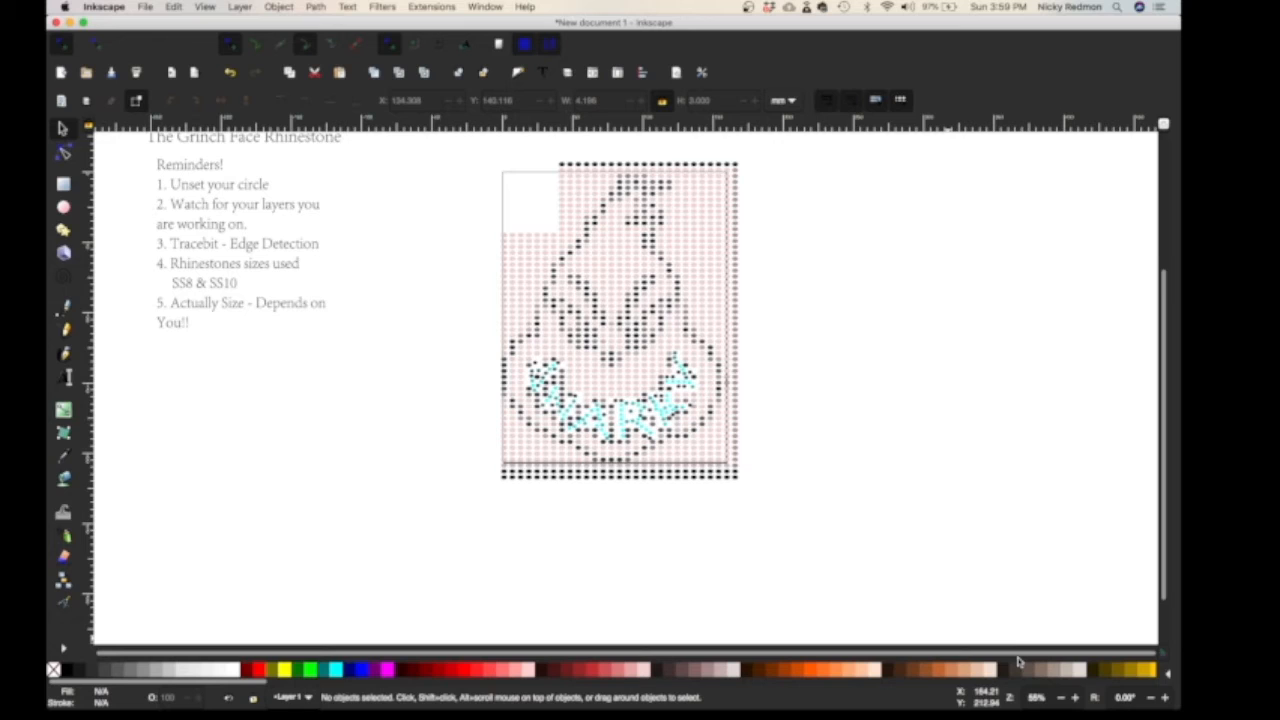
{"action": "left_click_drag", "start_coordinate": [454, 474], "coordinate": [754, 483]}
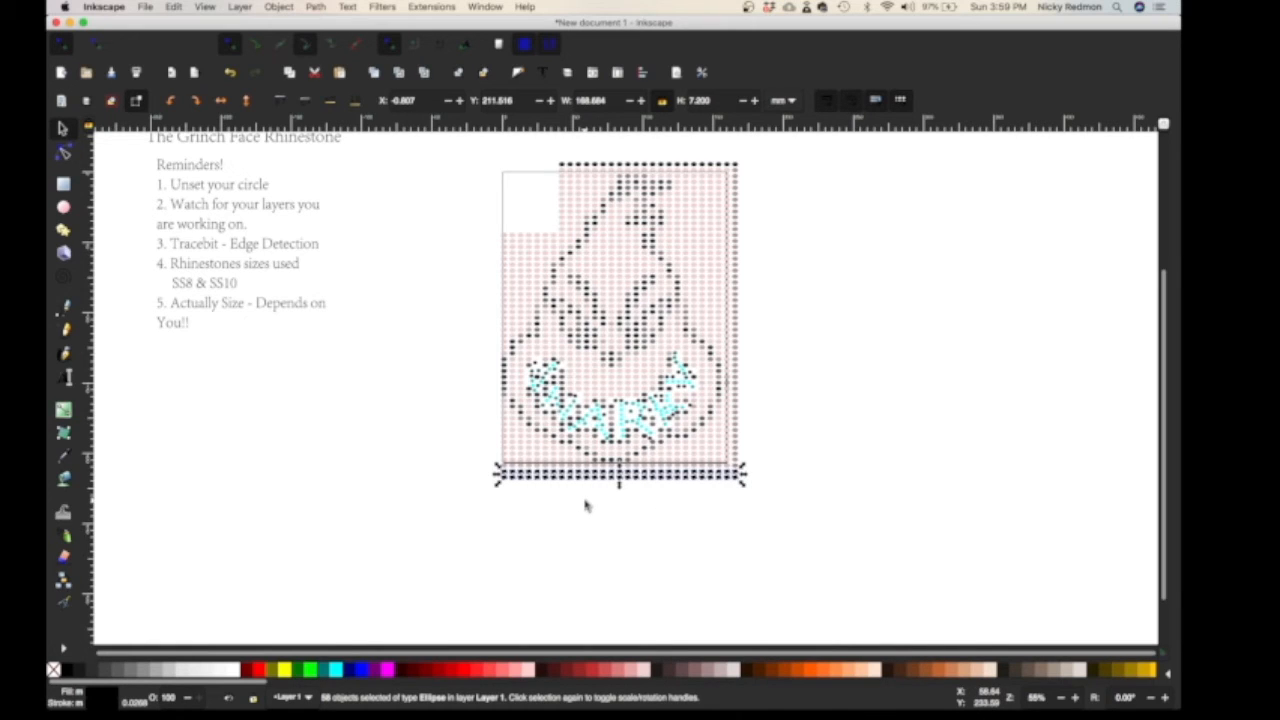
{"action": "key", "text": "Delete"}
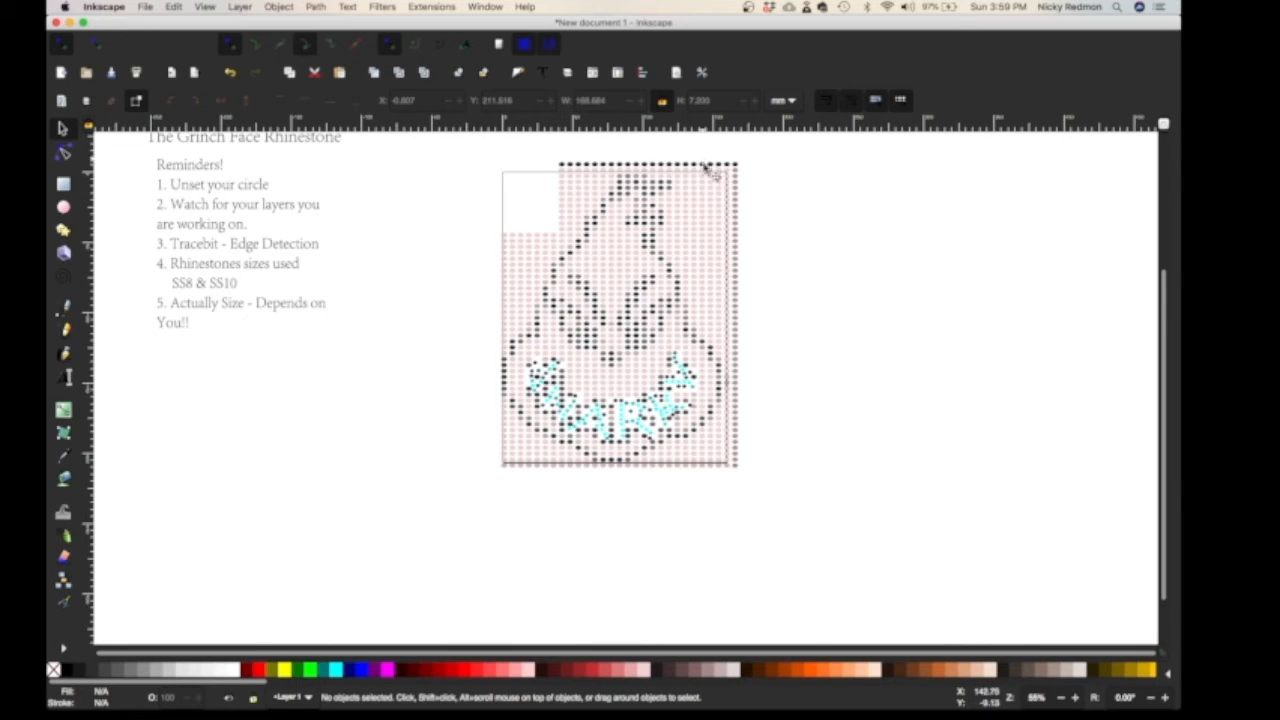
Step: Copy a pale pink circle's fill colour and find every object whose properties contain #f4d7d7, then clear the selection
{"action": "left_click", "coordinate": [709, 195]}
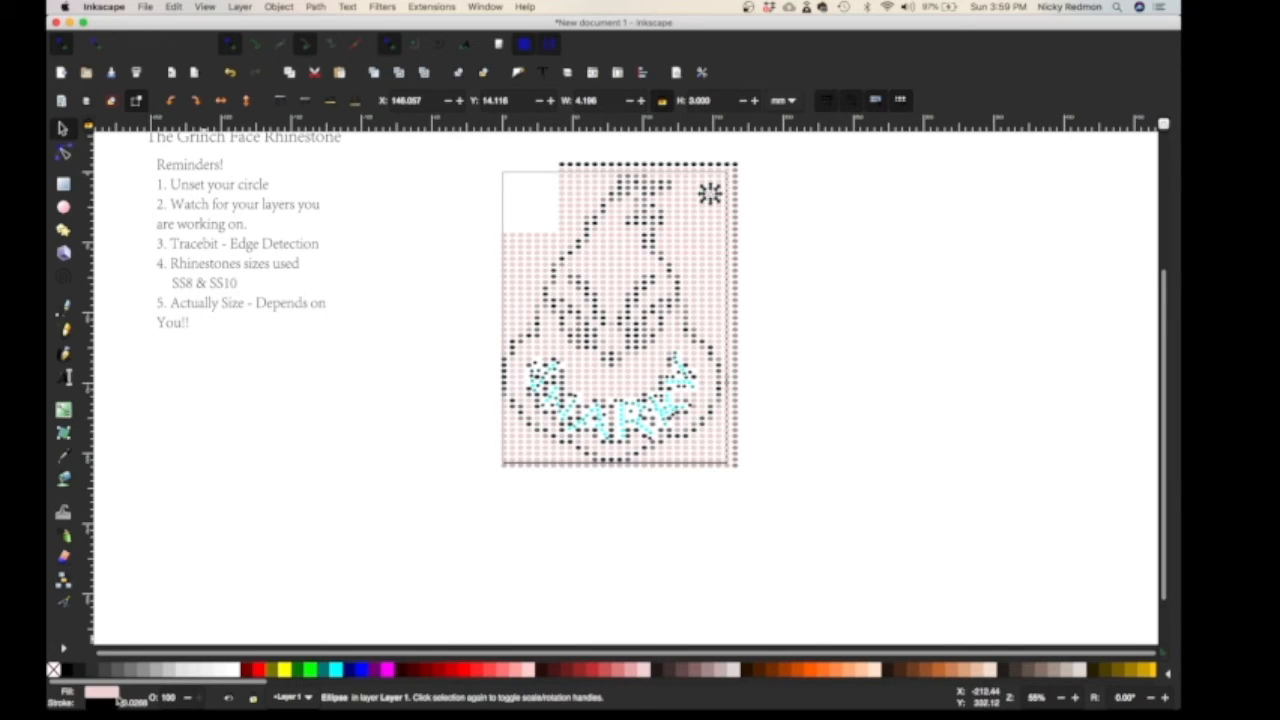
{"action": "right_click", "coordinate": [112, 693]}
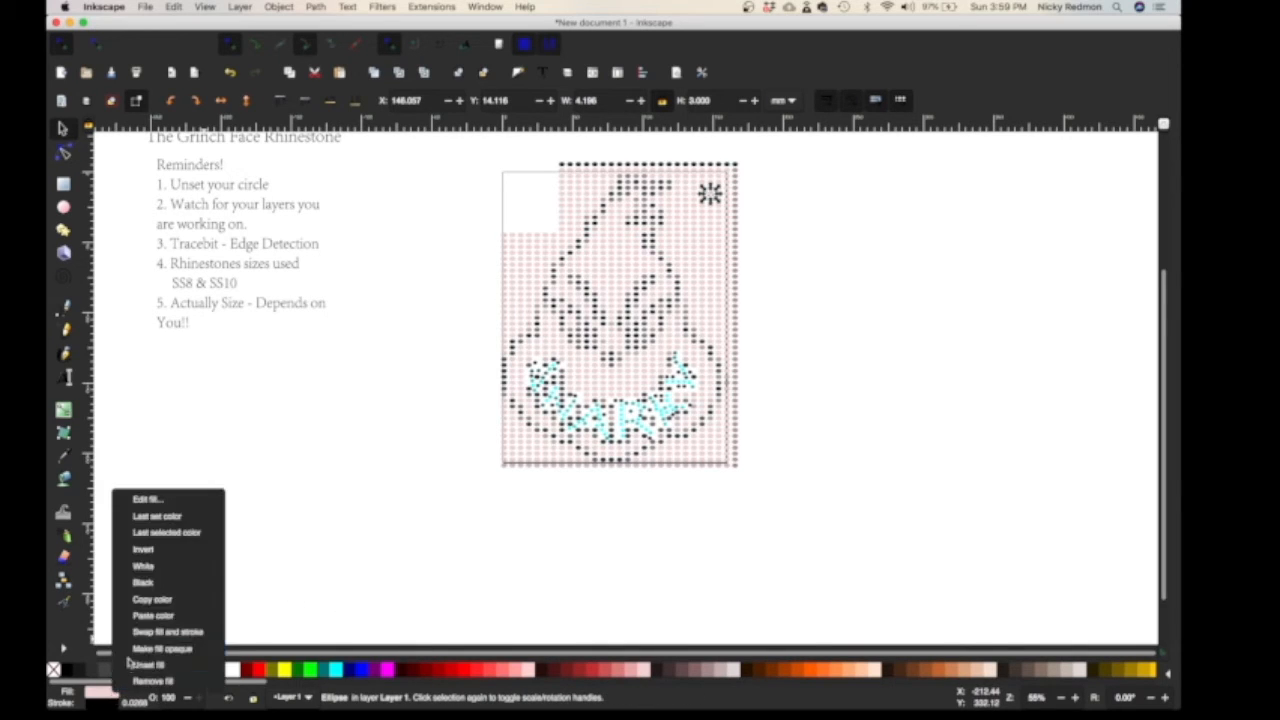
{"action": "left_click", "coordinate": [152, 599]}
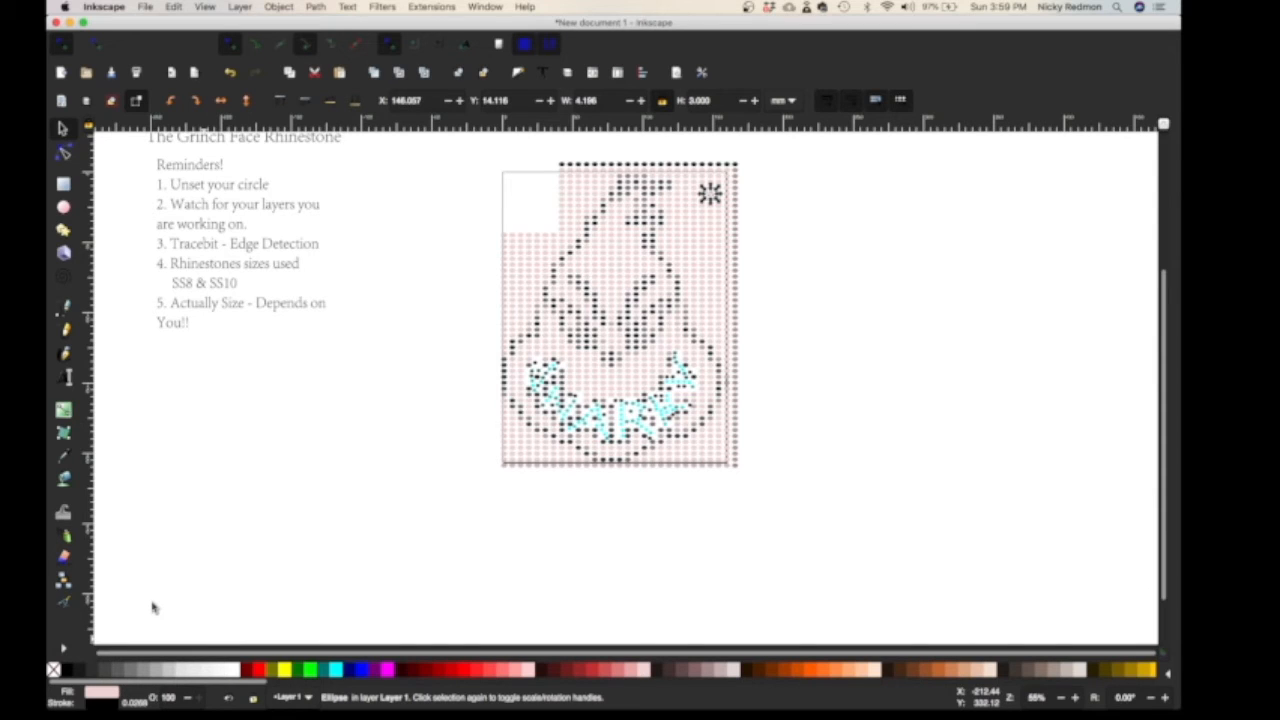
{"action": "key", "text": "ctrl+f"}
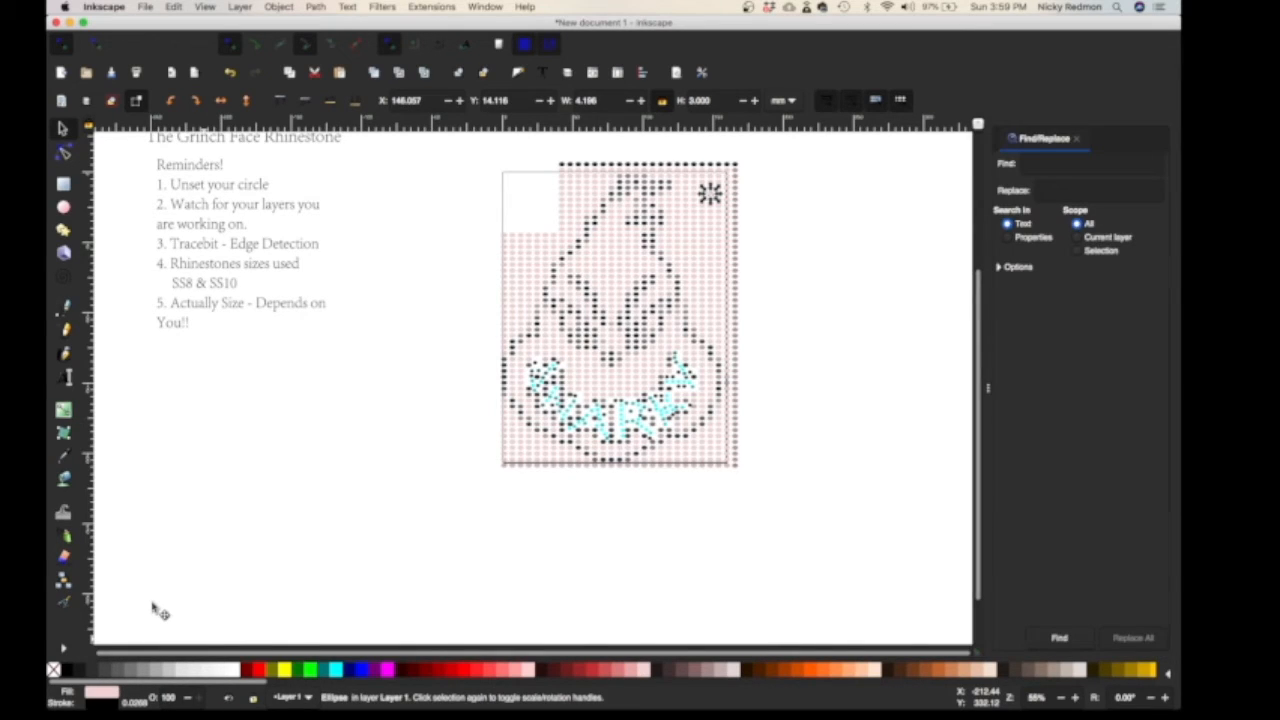
{"action": "right_click", "coordinate": [1078, 168]}
{"action": "left_click", "coordinate": [1102, 210]}
{"action": "left_click", "coordinate": [1060, 638]}
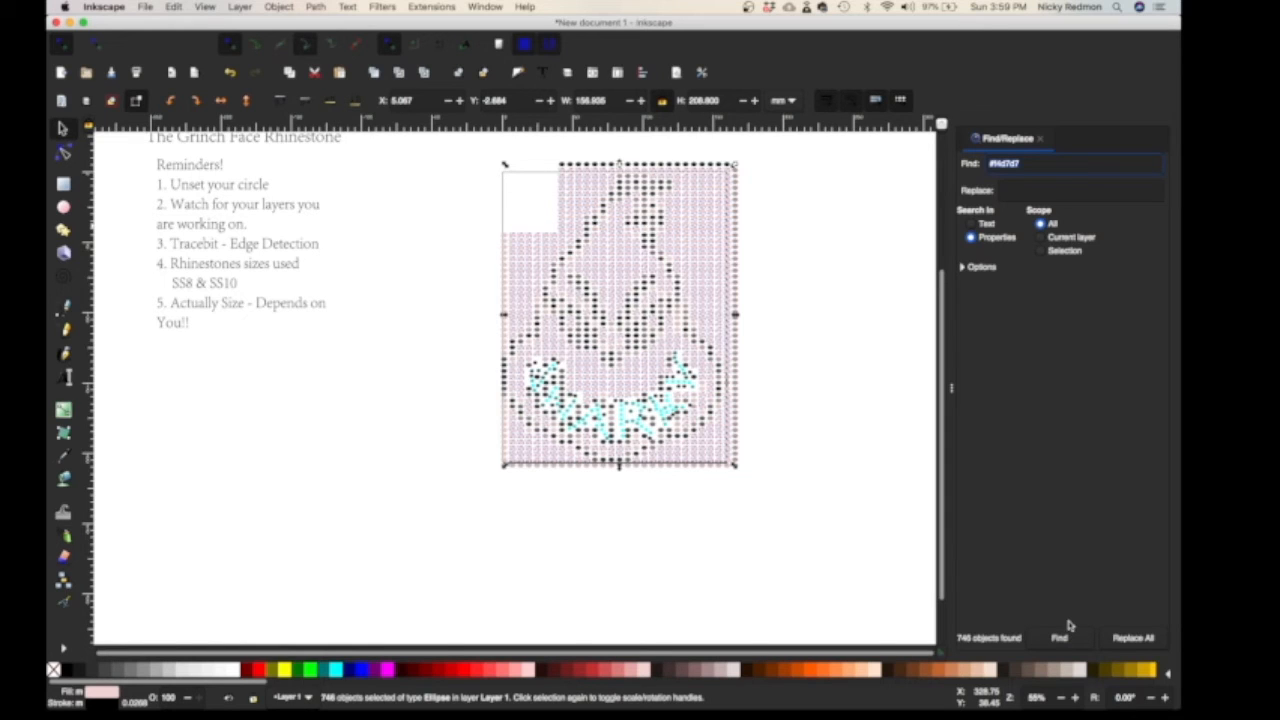
{"action": "left_click", "coordinate": [1076, 698]}
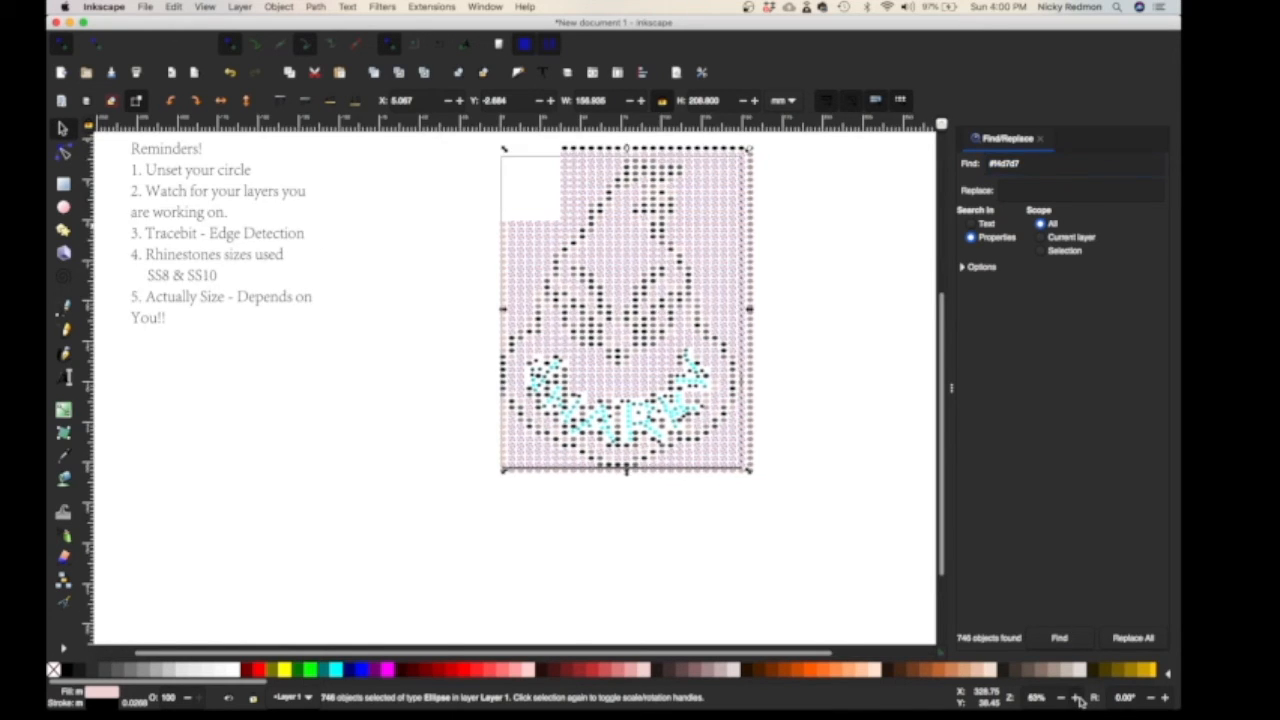
{"action": "left_click", "coordinate": [1076, 698]}
{"action": "left_click", "coordinate": [1076, 698]}
{"action": "left_click", "coordinate": [1076, 698]}
{"action": "left_click", "coordinate": [1076, 698]}
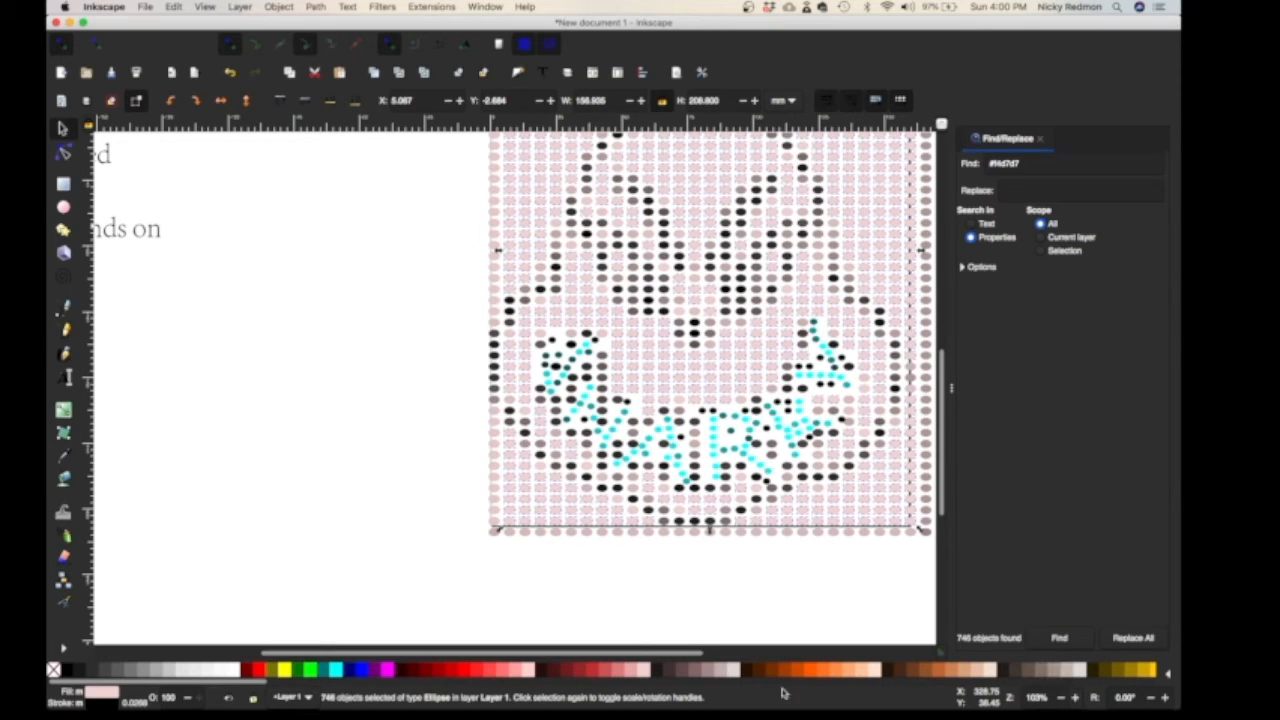
{"action": "left_click", "coordinate": [604, 610]}
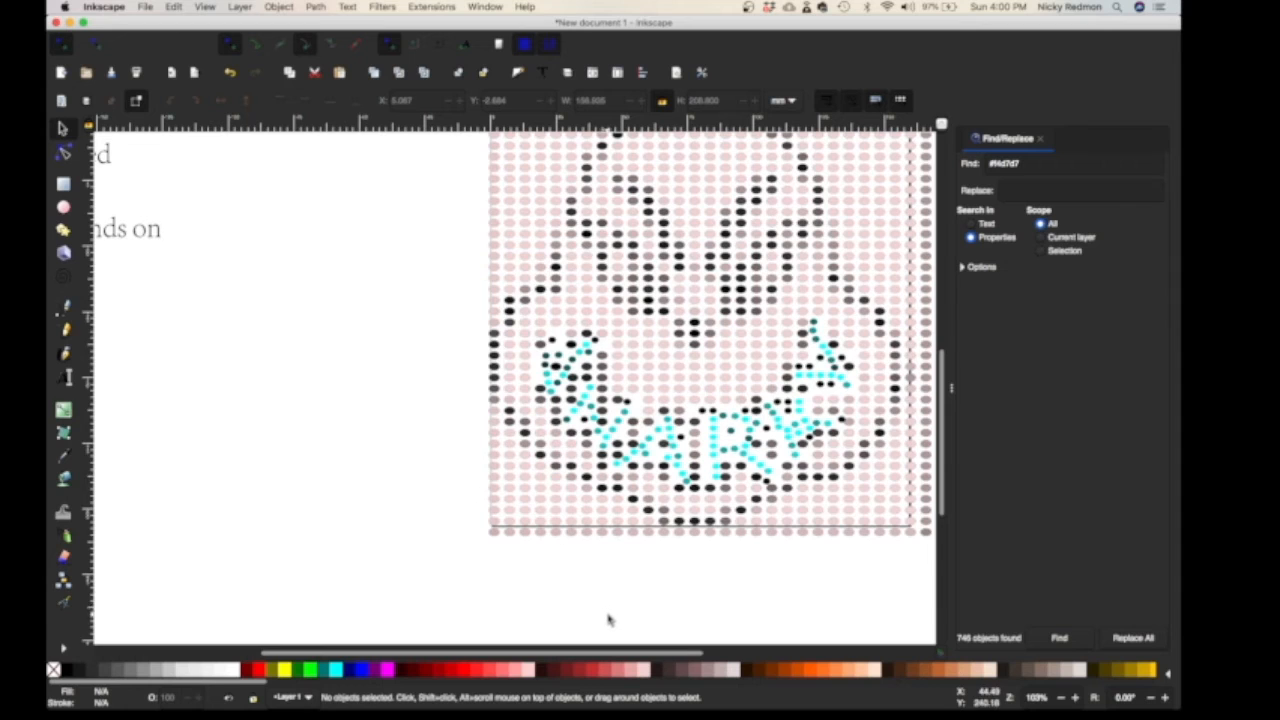
Step: Select the upper rows around the hat, find #f4d7d7 within the selection only, and delete the matching circles
{"action": "scroll", "coordinate": [606, 615], "scroll_direction": "up", "scroll_amount": 3}
{"action": "scroll", "coordinate": [608, 618], "scroll_direction": "up", "scroll_amount": 5}
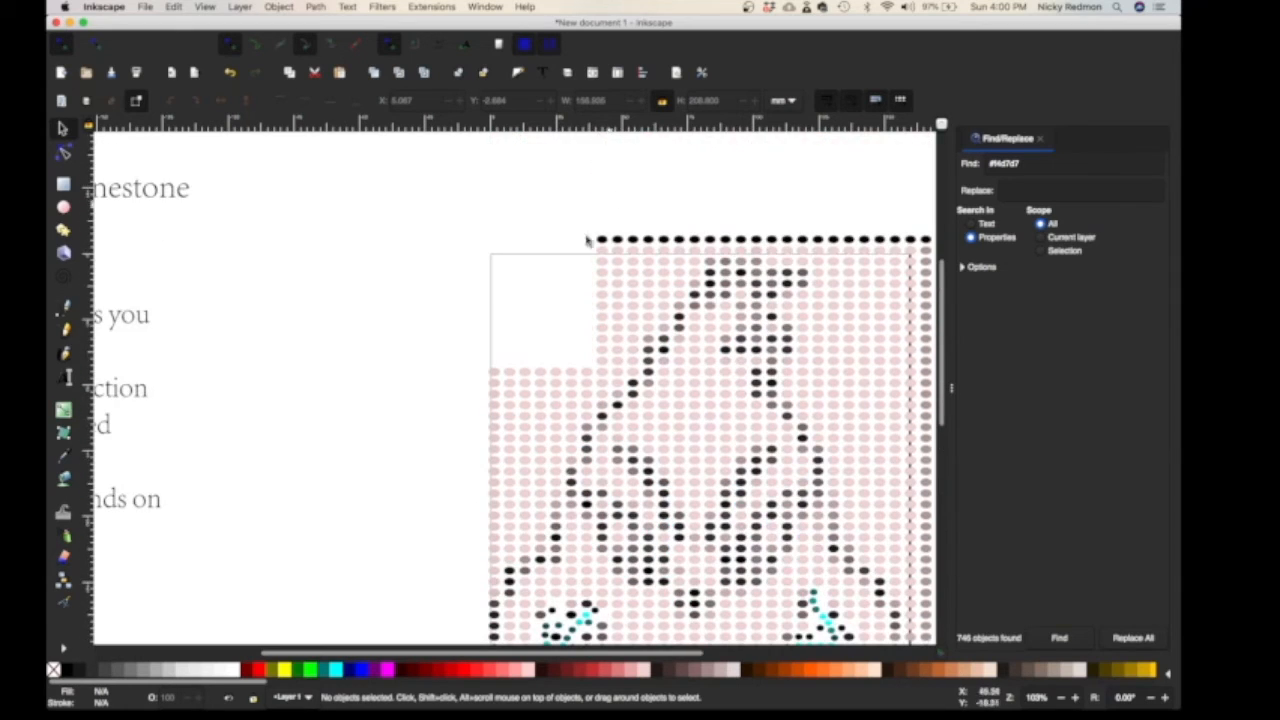
{"action": "left_click_drag", "start_coordinate": [475, 335], "coordinate": [936, 400]}
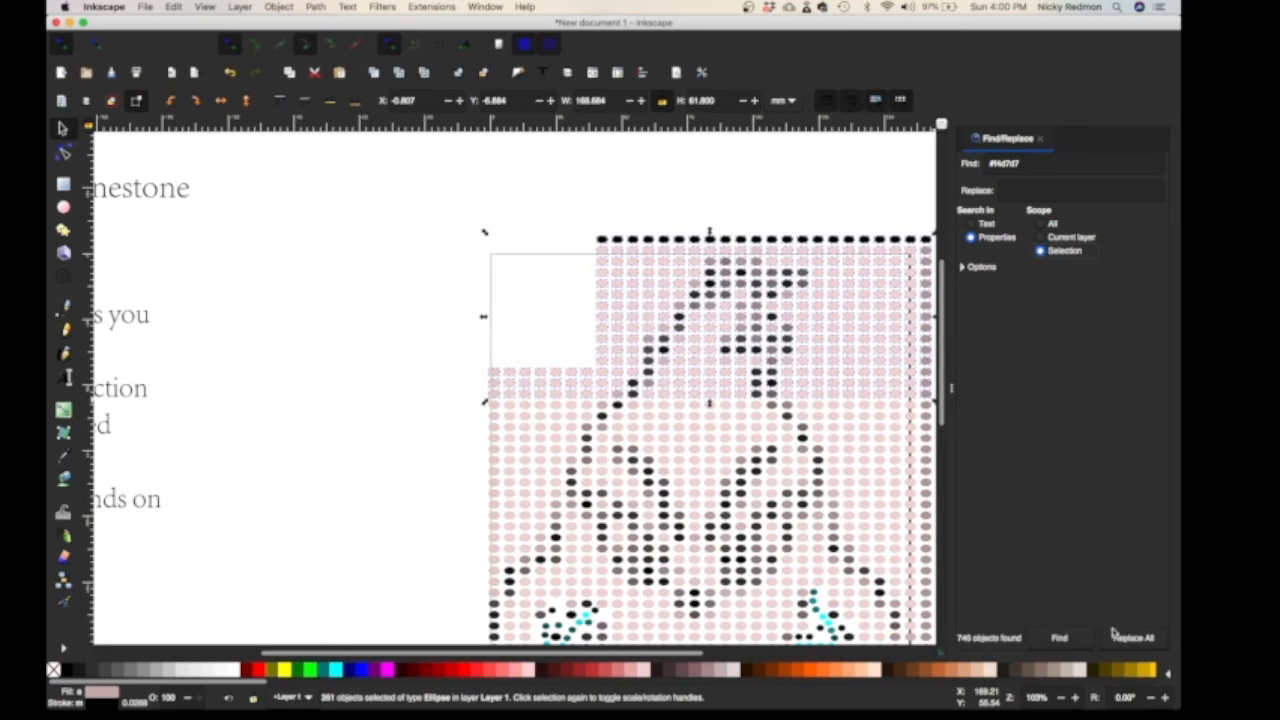
{"action": "left_click", "coordinate": [1062, 638]}
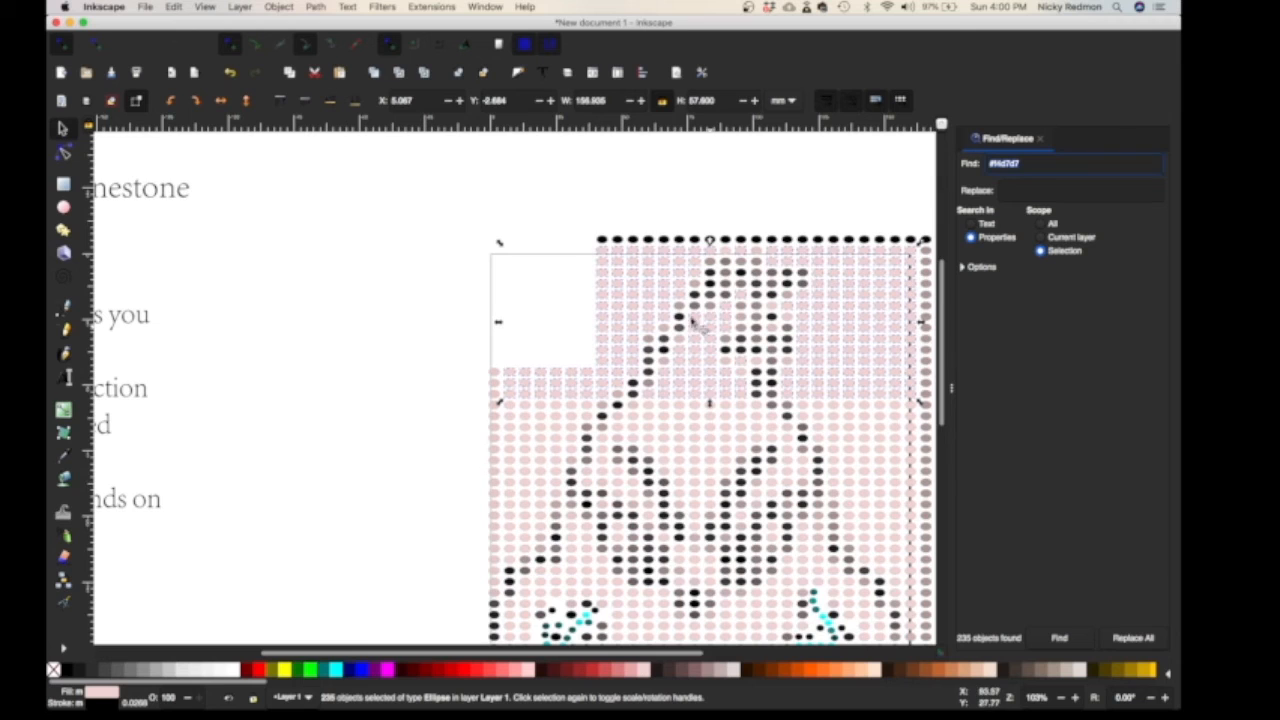
{"action": "key", "text": "Delete"}
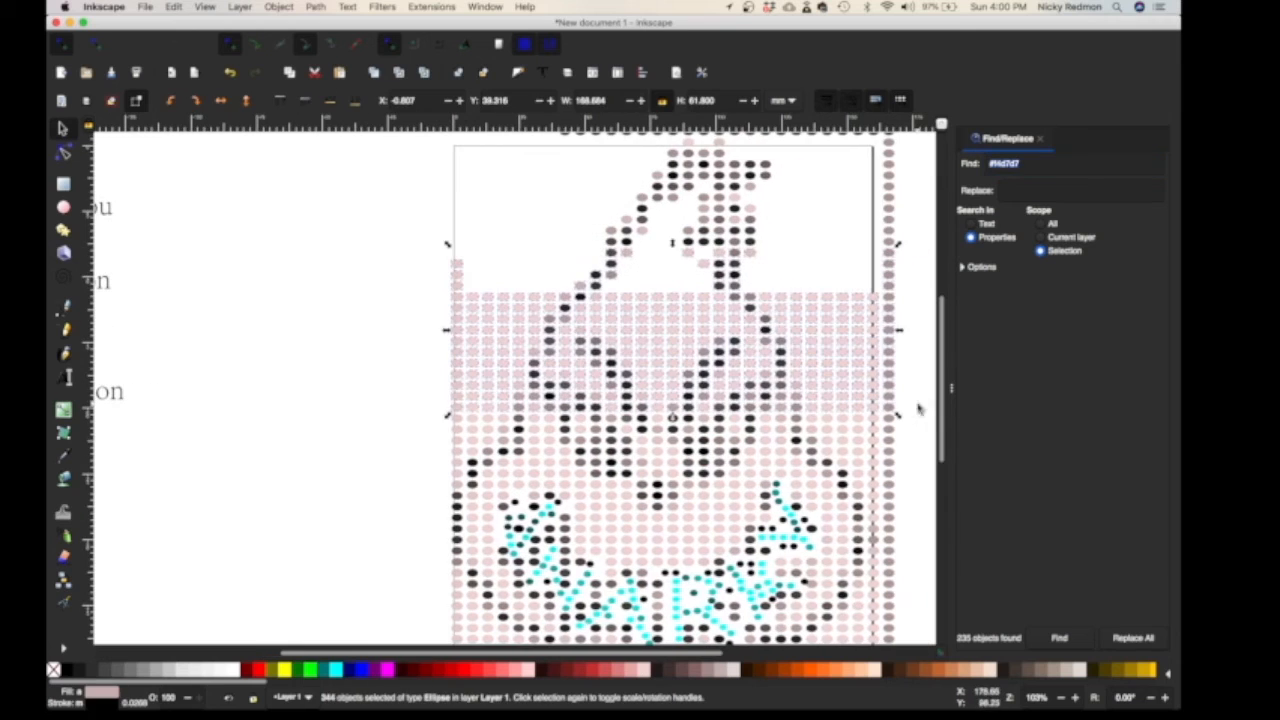
Step: Delete the #f4d7d7 circles in the band across the eyes and find those in the band down to the nose
{"action": "left_click", "coordinate": [1060, 638]}
{"action": "right_click", "coordinate": [829, 327]}
{"action": "left_click", "coordinate": [863, 437]}
{"action": "left_click_drag", "start_coordinate": [408, 283], "coordinate": [937, 474]}
{"action": "left_click", "coordinate": [1060, 638]}
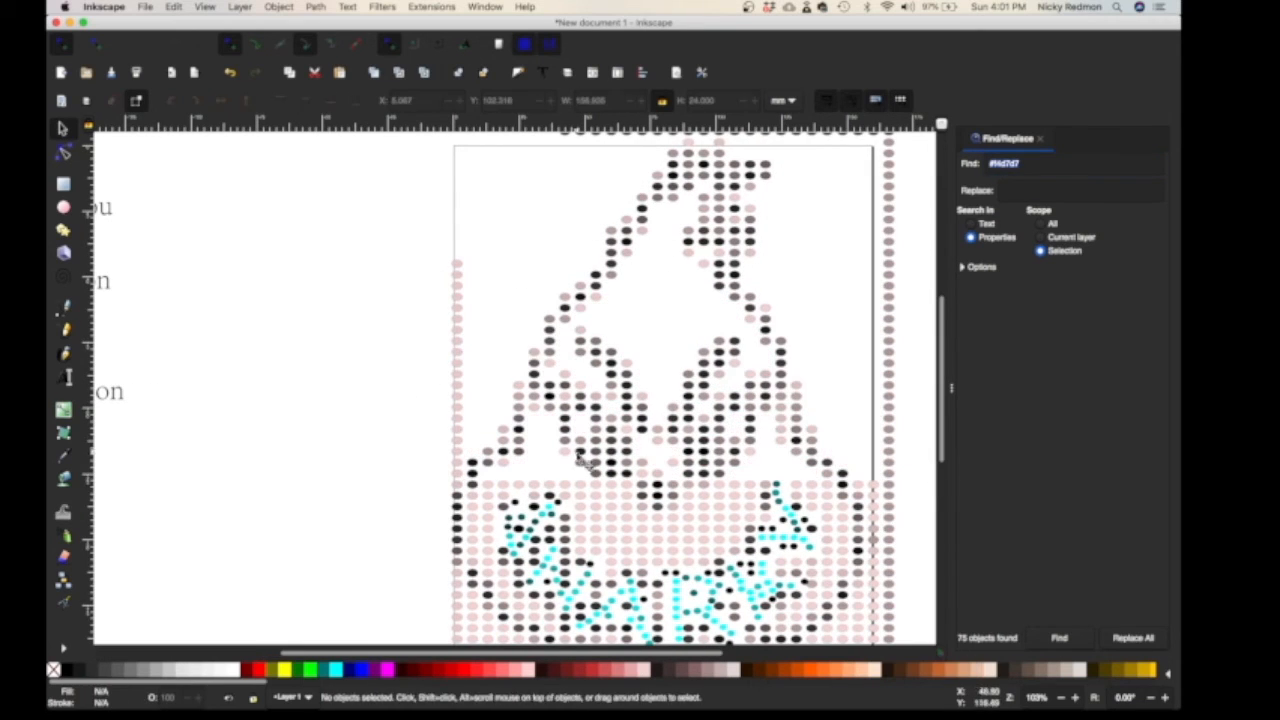
Step: Undo the last change, then find and delete the #f4d7d7 circles between the nose and the lettering
{"action": "left_click", "coordinate": [174, 7]}
{"action": "left_click", "coordinate": [180, 26]}
{"action": "left_click_drag", "start_coordinate": [547, 452], "coordinate": [768, 572]}
{"action": "left_click", "coordinate": [1060, 638]}
{"action": "right_click", "coordinate": [679, 538]}
{"action": "left_click", "coordinate": [718, 260]}
Step: Find and delete the #f4d7d7 circles in both lower corners of the page and beside the left cheek
{"action": "scroll", "coordinate": [690, 400], "scroll_direction": "down", "scroll_amount": 4}
{"action": "left_click_drag", "start_coordinate": [440, 456], "coordinate": [543, 528]}
{"action": "left_click", "coordinate": [1057, 640]}
{"action": "right_click", "coordinate": [500, 492]}
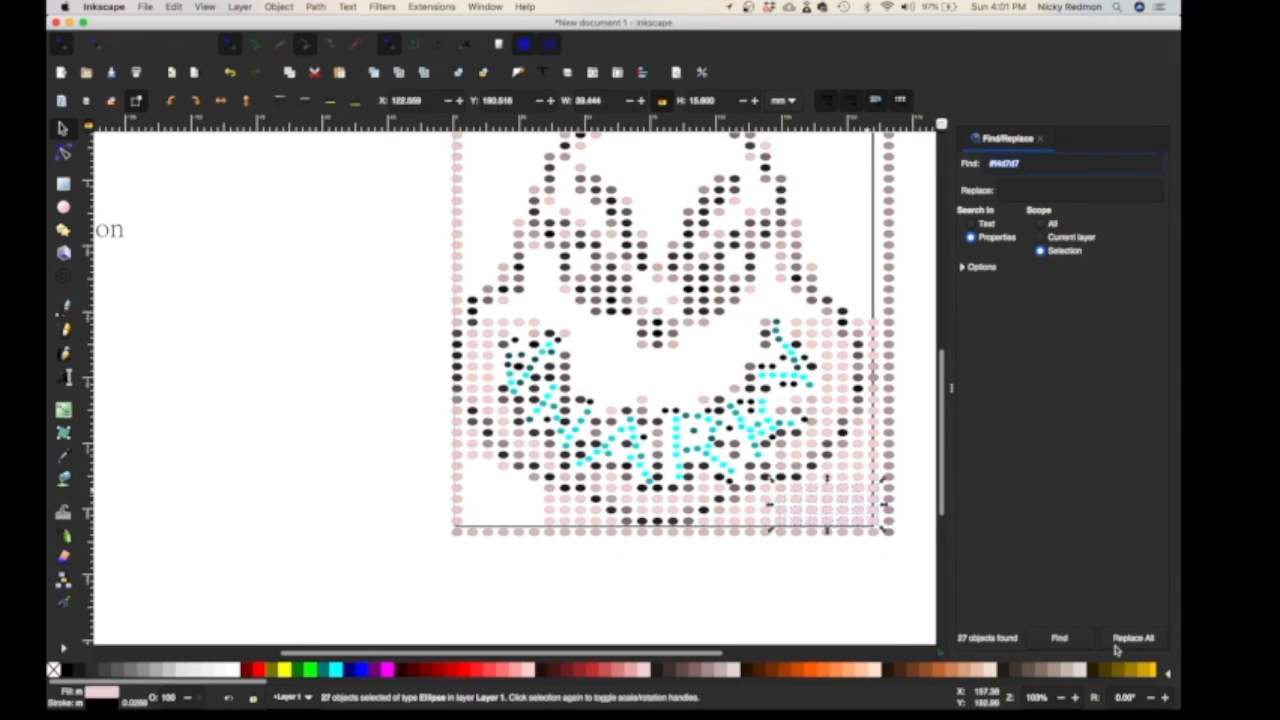
{"action": "right_click", "coordinate": [860, 468]}
{"action": "left_click", "coordinate": [898, 192]}
{"action": "left_click_drag", "start_coordinate": [383, 286], "coordinate": [514, 474]}
{"action": "left_click", "coordinate": [1060, 638]}
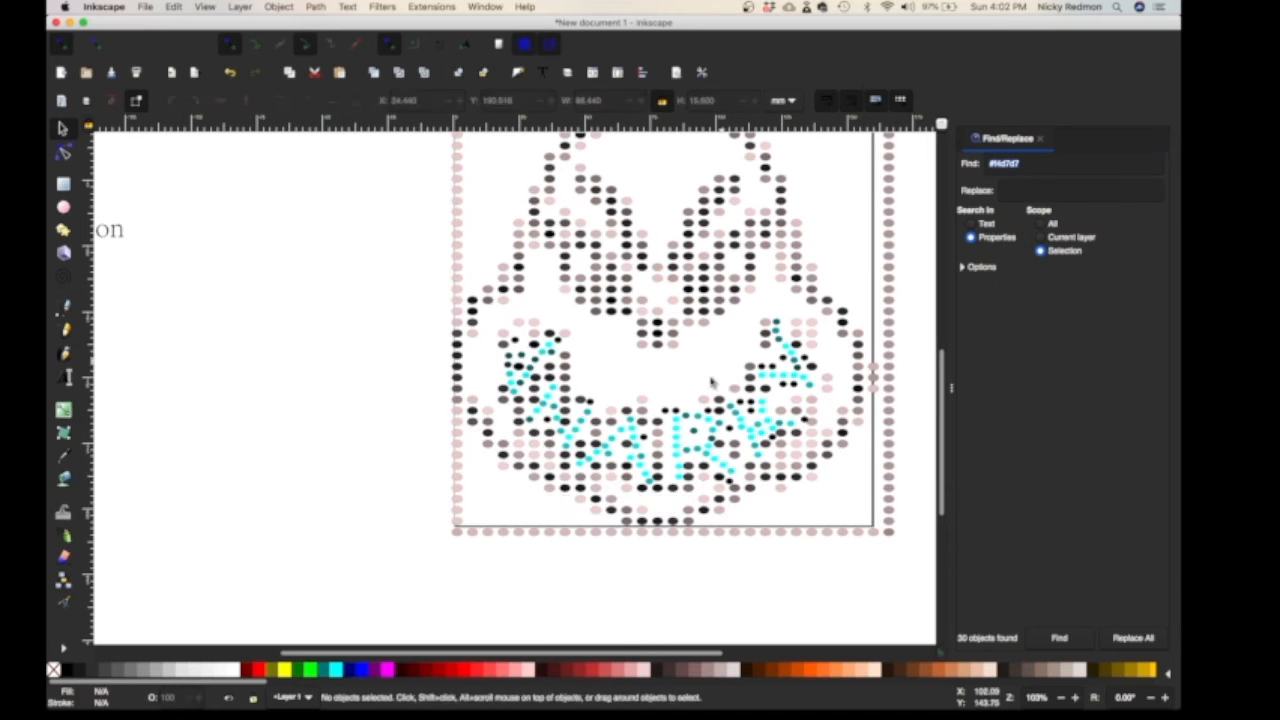
Step: Copy the fill colour of a bottom-row circle and search the selected top rows for #dbc1c1
{"action": "left_click", "coordinate": [518, 532]}
{"action": "left_click", "coordinate": [174, 7]}
{"action": "left_click", "coordinate": [180, 26]}
{"action": "key", "text": "super+v"}
{"action": "left_click", "coordinate": [1074, 640]}
{"action": "left_click", "coordinate": [1074, 640]}
{"action": "scroll", "coordinate": [626, 323], "scroll_direction": "down", "scroll_amount": 5}
{"action": "scroll", "coordinate": [626, 323], "scroll_direction": "up", "scroll_amount": 10}
{"action": "left_click_drag", "start_coordinate": [520, 165], "coordinate": [915, 228]}
{"action": "left_click", "coordinate": [1074, 640]}
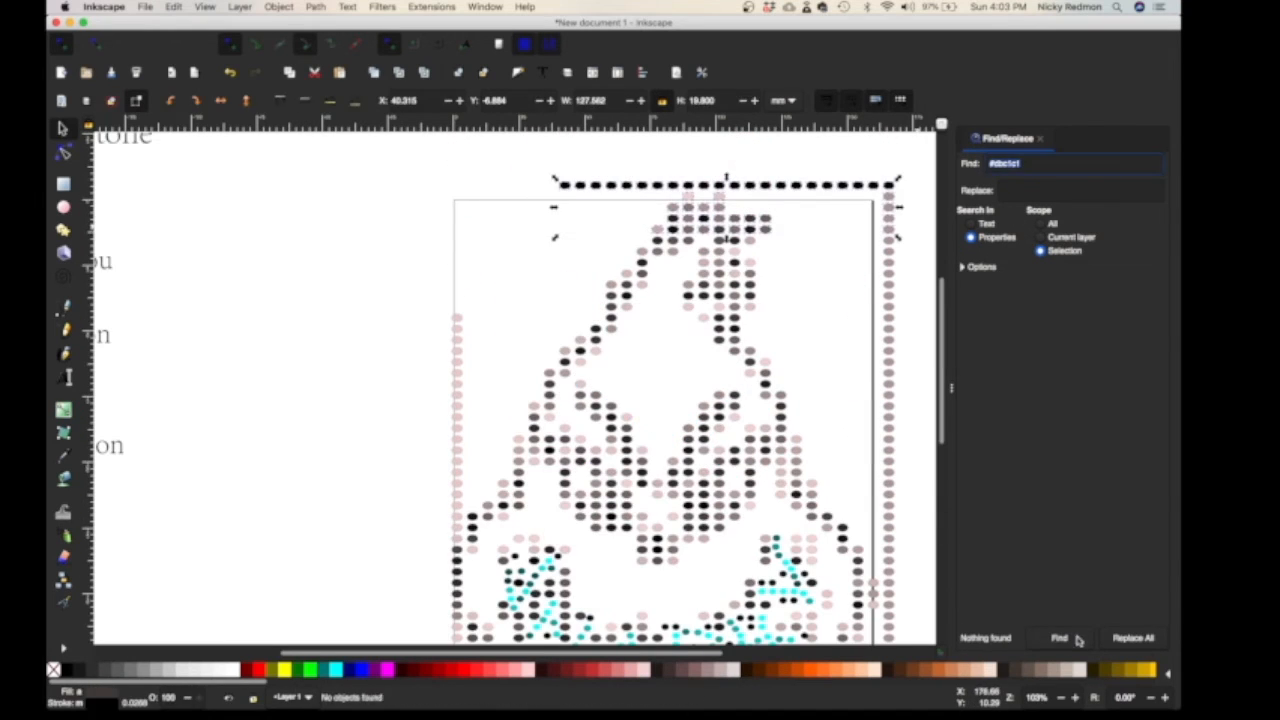
Step: Find the #eacece circles in the surplus column along the page's left edge and delete them
{"action": "left_click", "coordinate": [457, 351]}
{"action": "left_click_drag", "start_coordinate": [406, 283], "coordinate": [486, 414]}
{"action": "left_click", "coordinate": [1060, 638]}
{"action": "right_click", "coordinate": [457, 329]}
{"action": "left_click", "coordinate": [489, 437]}
Step: Delete the surplus black row of circles above the top edge of the page
{"action": "left_click_drag", "start_coordinate": [531, 168], "coordinate": [912, 192]}
{"action": "right_click", "coordinate": [880, 185]}
{"action": "left_click", "coordinate": [914, 293]}
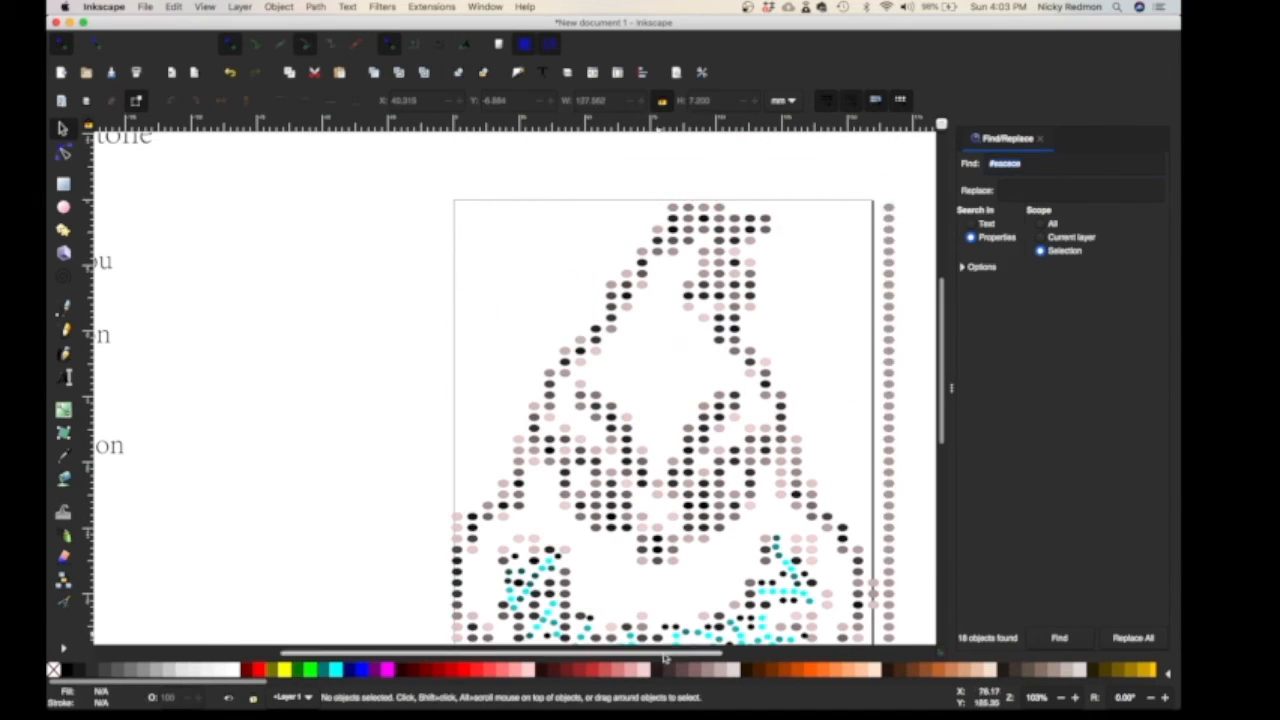
Step: Delete single surplus circles beside the nose and along the right cheek outline
{"action": "right_click", "coordinate": [672, 536]}
{"action": "left_click", "coordinate": [703, 260]}
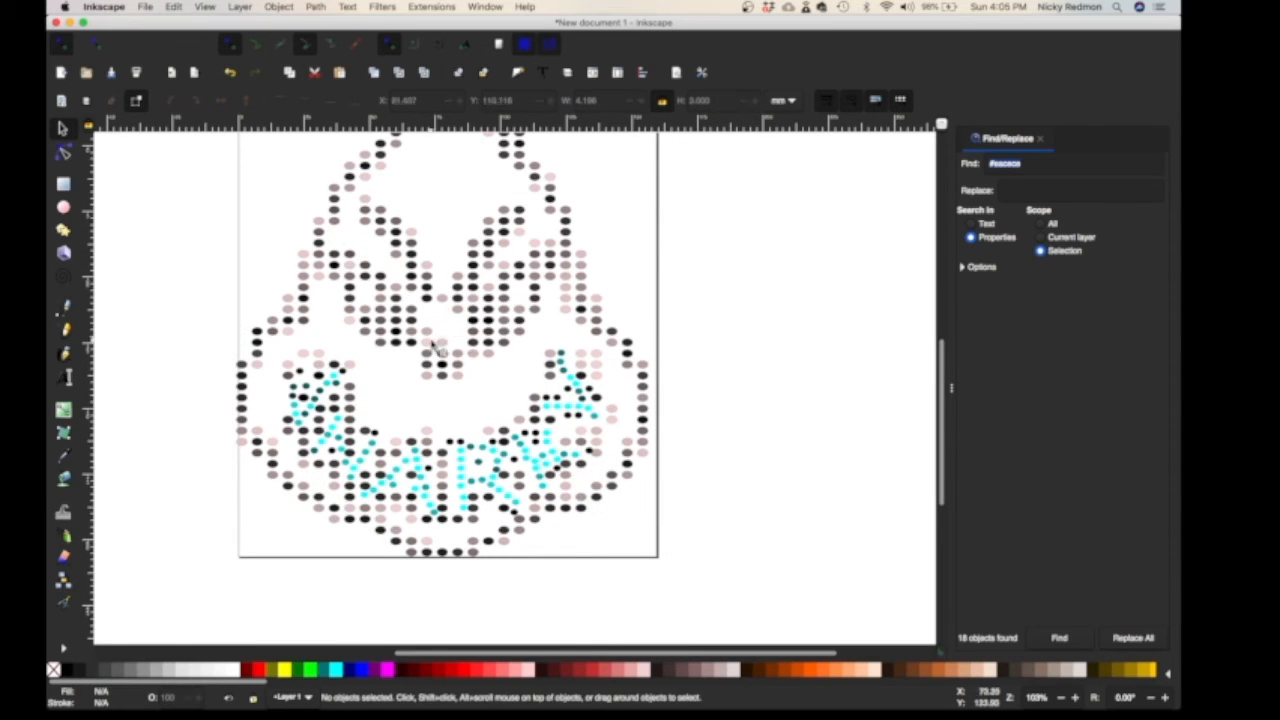
{"action": "left_click", "coordinate": [594, 300]}
{"action": "key", "text": "Delete"}
Step: Delete single stray circles near the left end of the mouth, beside the left eye and inside the hat outline
{"action": "scroll", "coordinate": [600, 303], "scroll_direction": "up", "scroll_amount": 5}
{"action": "left_click", "coordinate": [1061, 698]}
{"action": "scroll", "coordinate": [676, 510], "scroll_direction": "left", "scroll_amount": 3}
{"action": "left_click", "coordinate": [500, 510]}
{"action": "key", "text": "Delete"}
{"action": "left_click", "coordinate": [517, 456]}
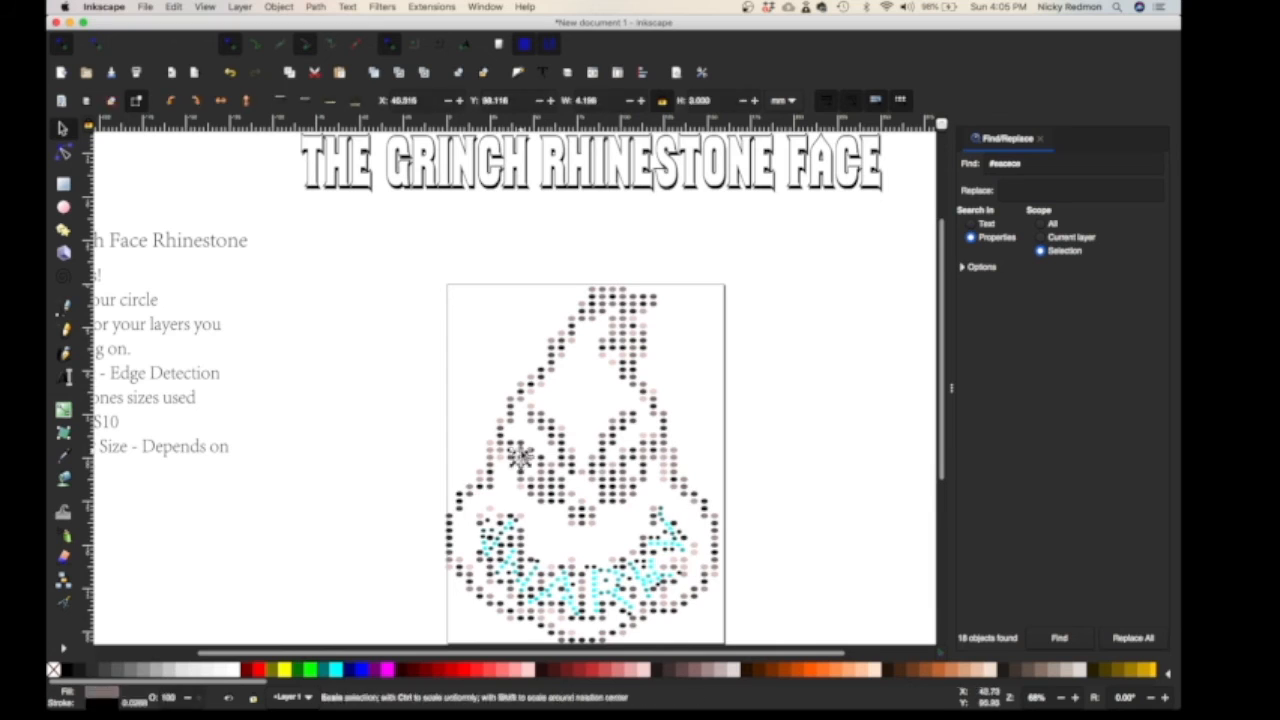
{"action": "key", "text": "Delete"}
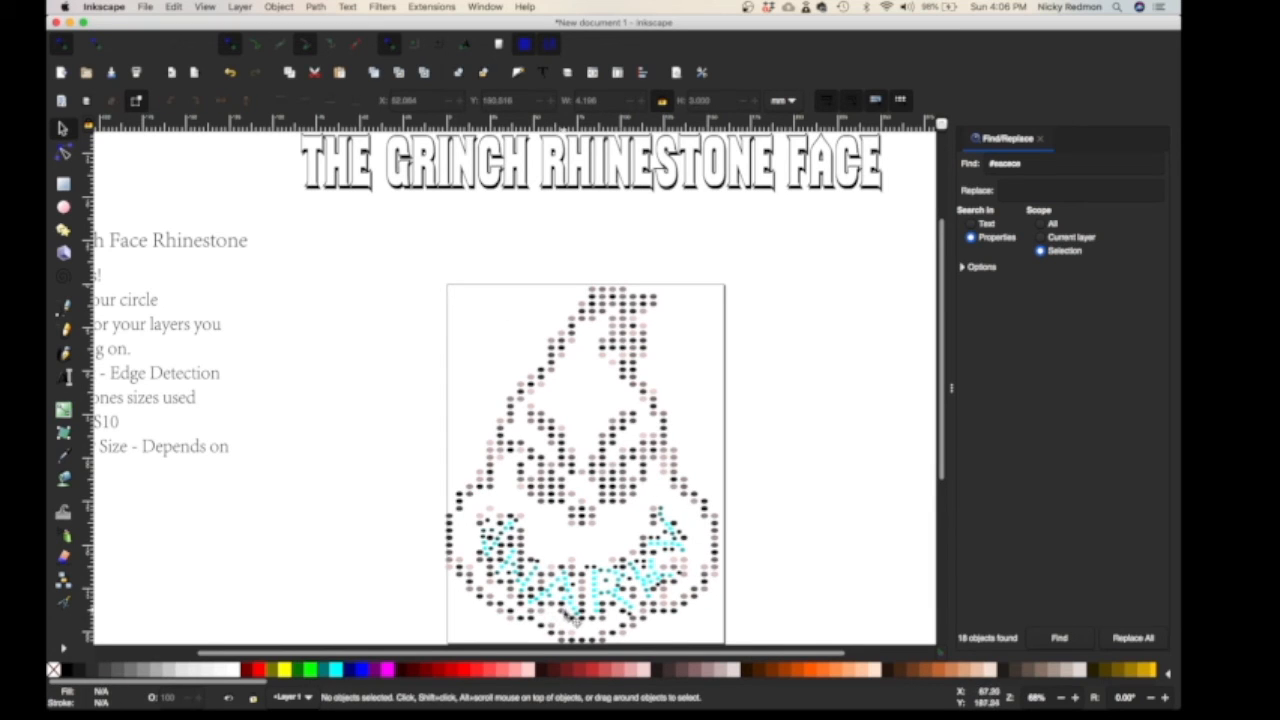
{"action": "left_click", "coordinate": [628, 357]}
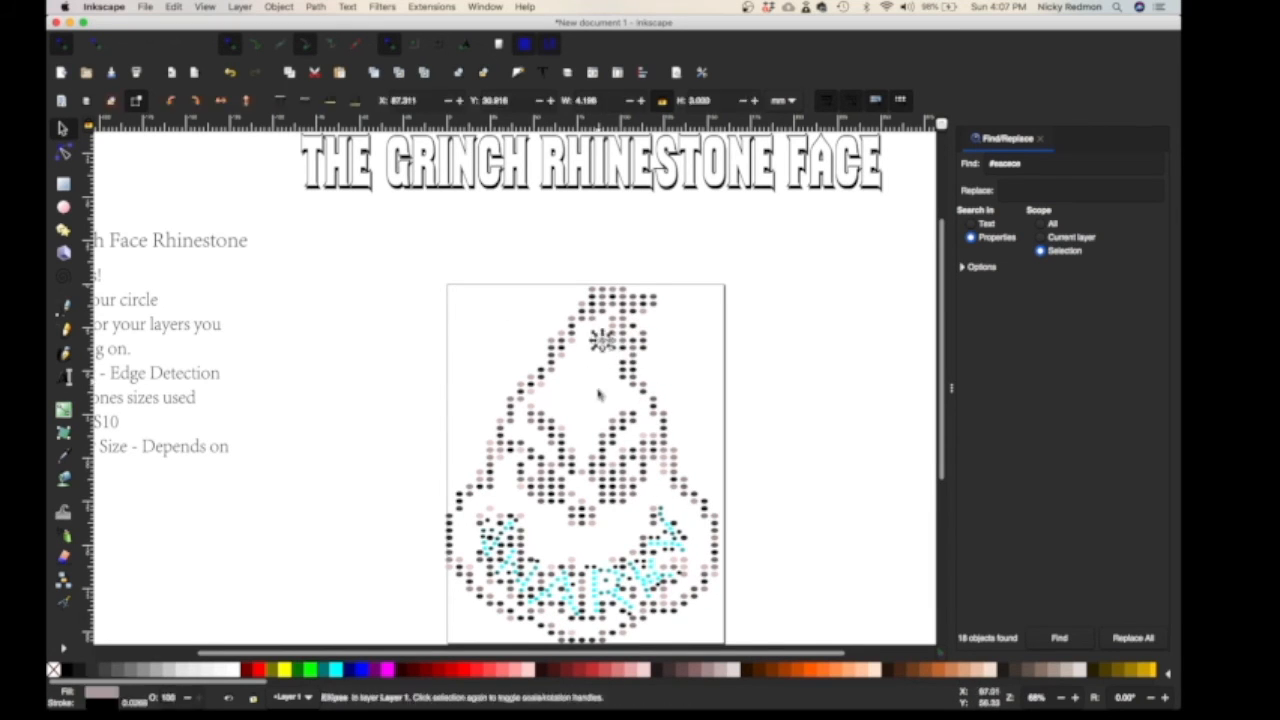
{"action": "key", "text": "Delete"}
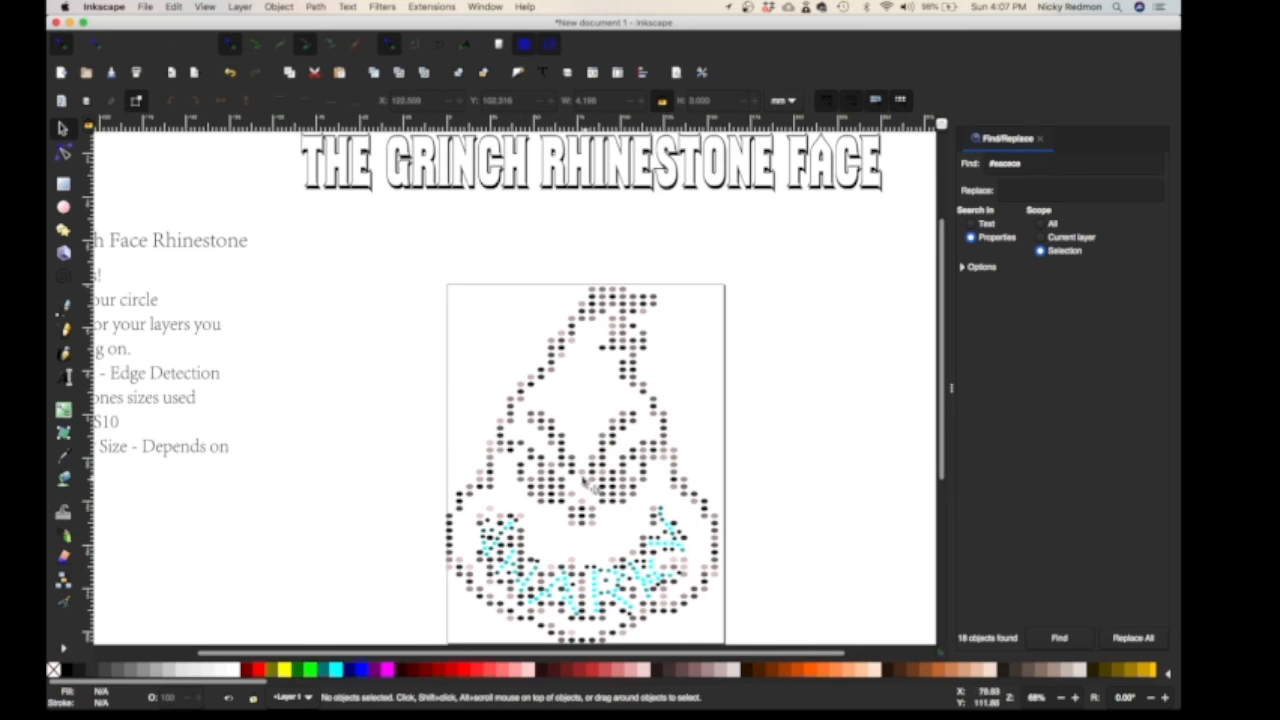
Step: Delete single stray circles along the left jaw outline and below both ends of the SNARKY lettering
{"action": "left_click", "coordinate": [468, 570]}
{"action": "key", "text": "Delete"}
{"action": "scroll", "coordinate": [560, 540], "scroll_direction": "down", "scroll_amount": 3}
{"action": "left_click", "coordinate": [688, 452]}
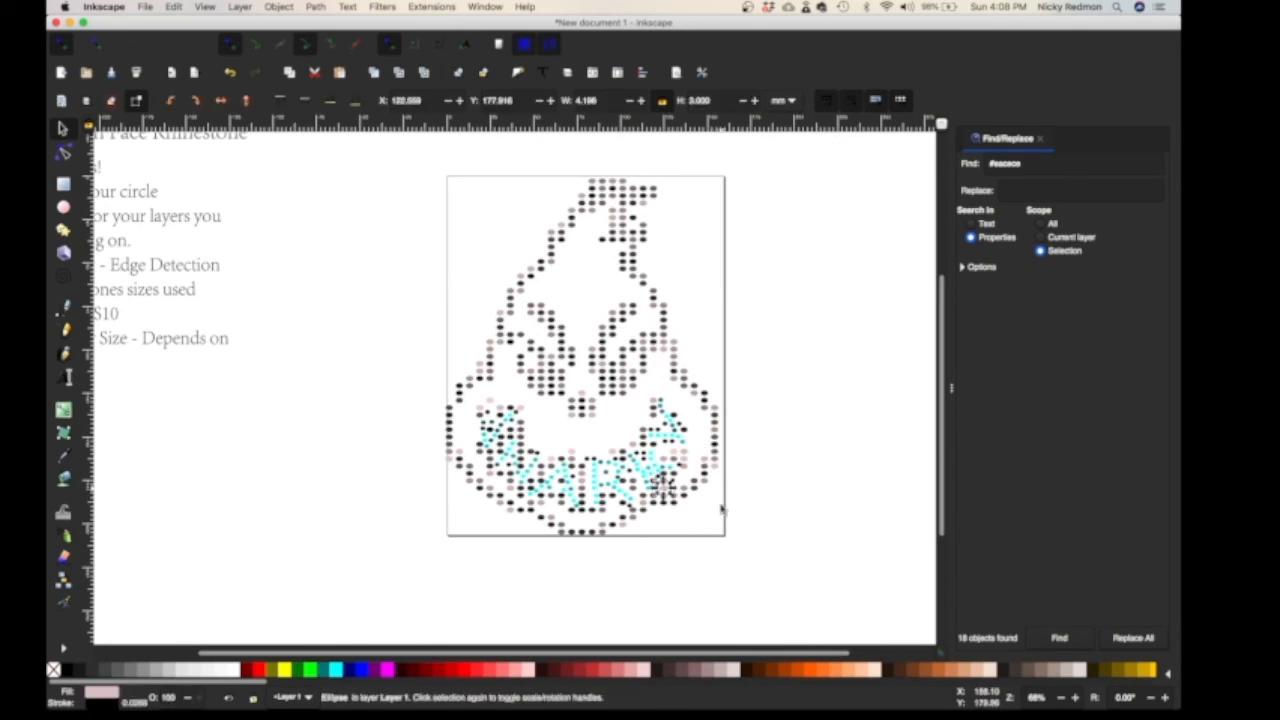
{"action": "key", "text": "Delete"}
{"action": "left_click", "coordinate": [656, 493]}
{"action": "key", "text": "Delete"}
{"action": "left_click", "coordinate": [541, 503]}
{"action": "key", "text": "Delete"}
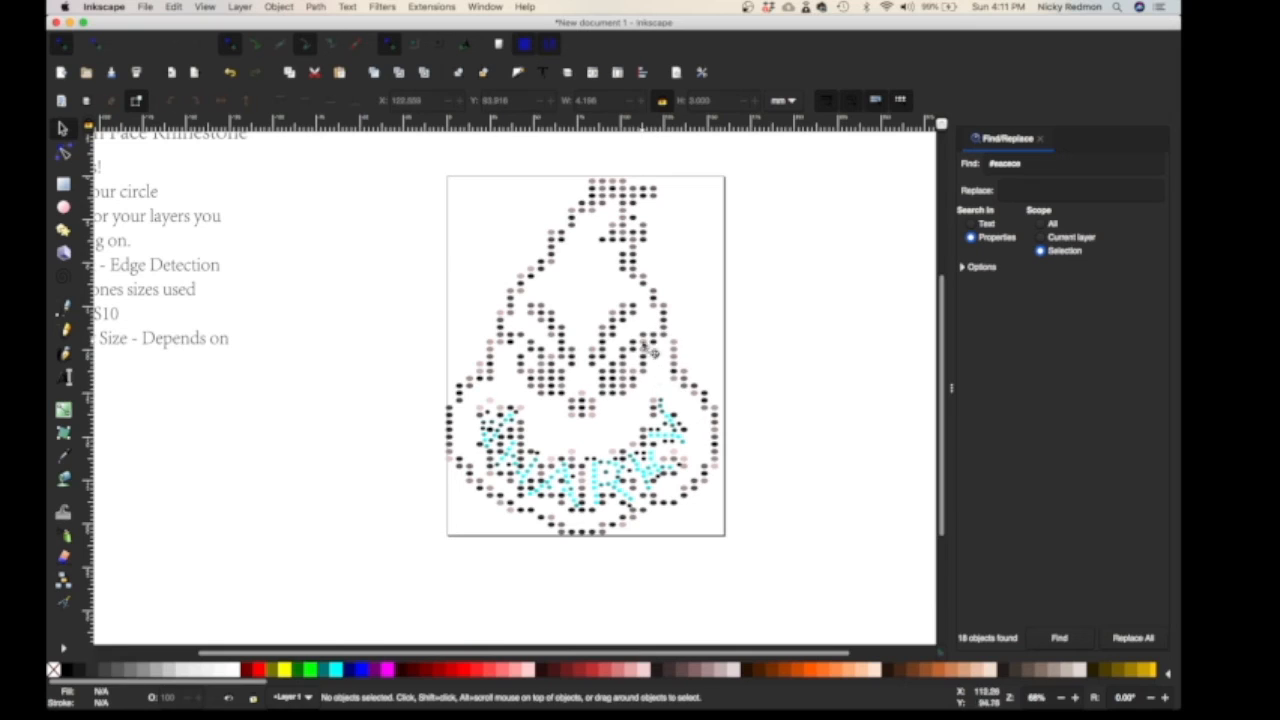
Step: Draw a magenta rectangle about 166 × 213 mm covering the whole page and lower it to the bottom behind the circles
{"action": "key", "text": "r"}
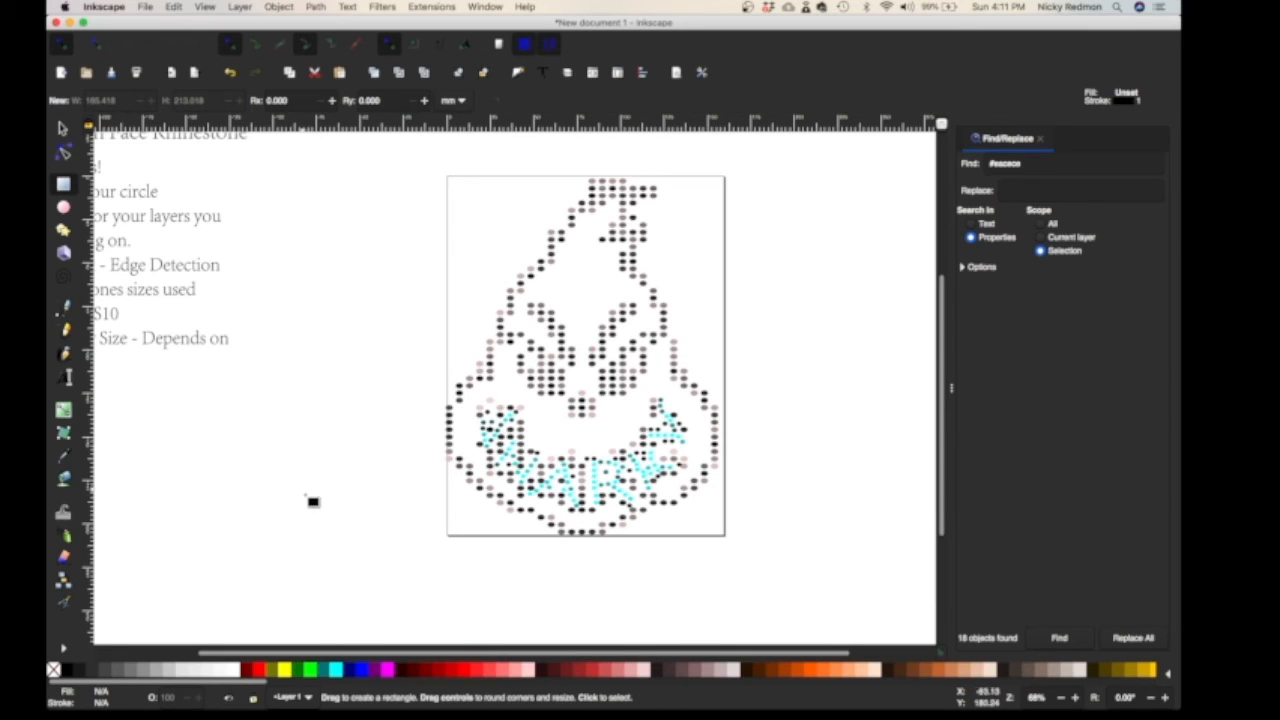
{"action": "left_click", "coordinate": [387, 669]}
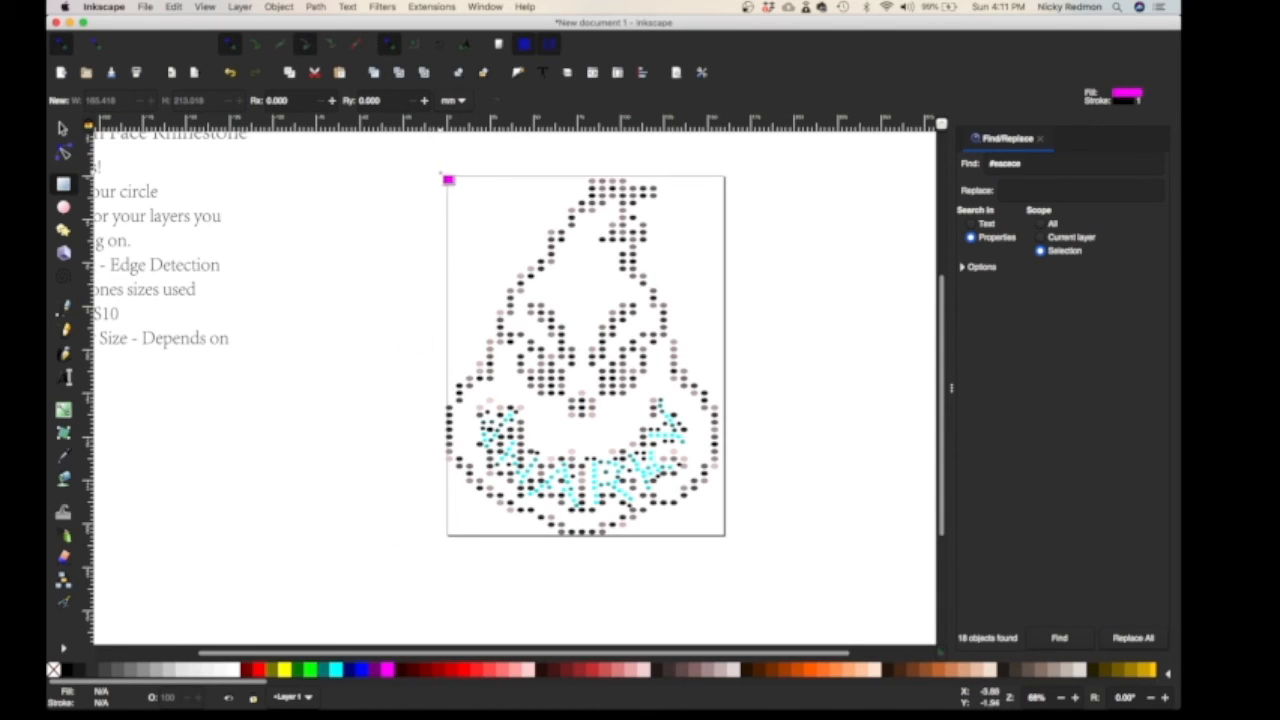
{"action": "left_click_drag", "start_coordinate": [440, 169], "coordinate": [737, 550]}
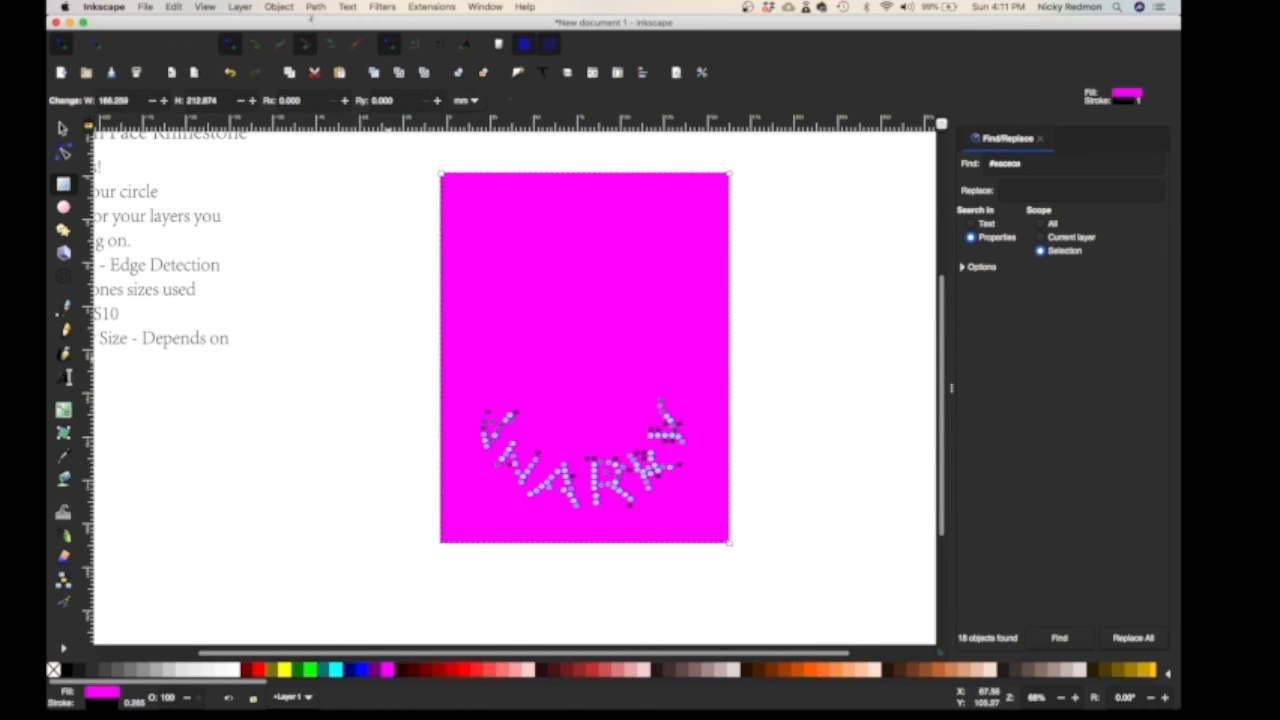
{"action": "left_click", "coordinate": [241, 7]}
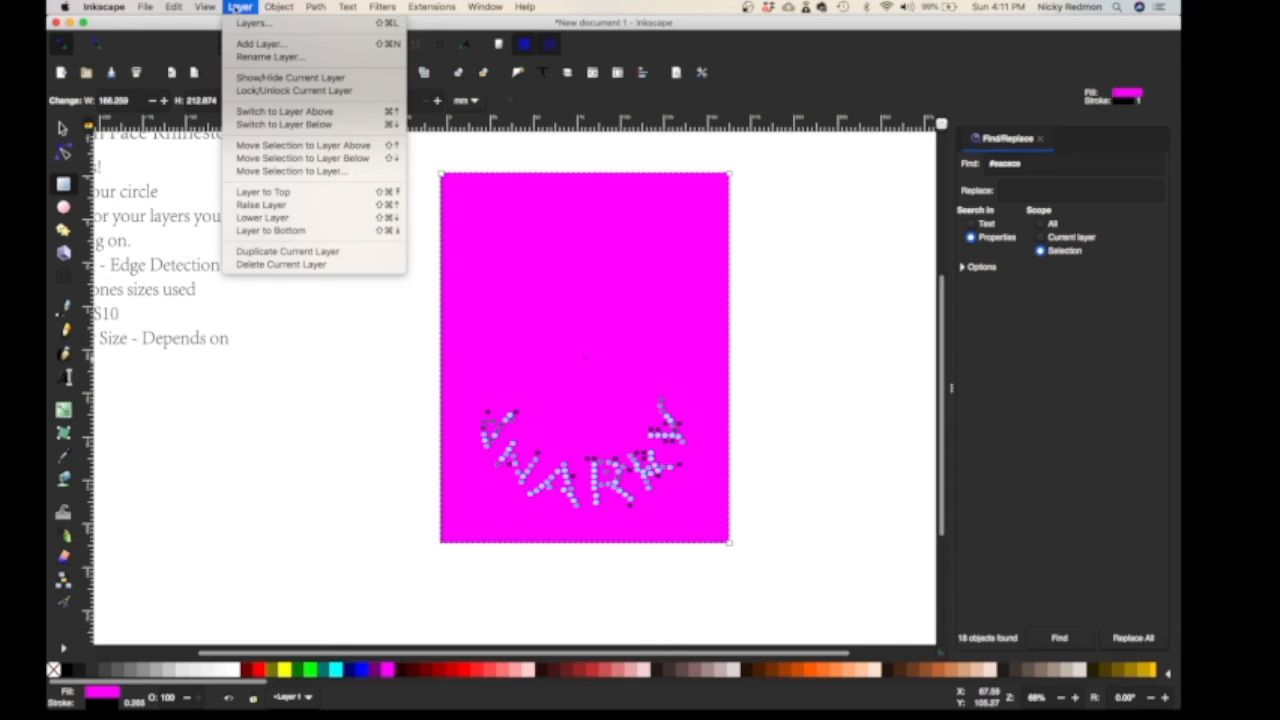
{"action": "mouse_move", "coordinate": [283, 7]}
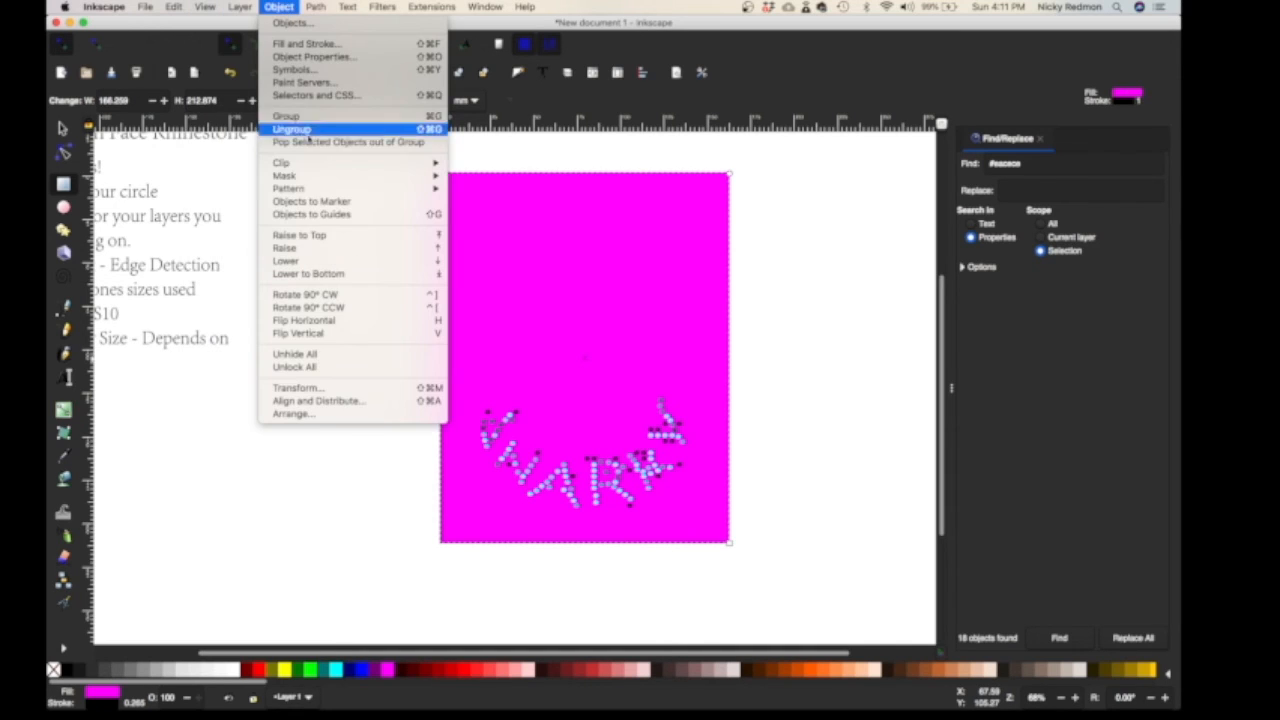
{"action": "left_click", "coordinate": [341, 273]}
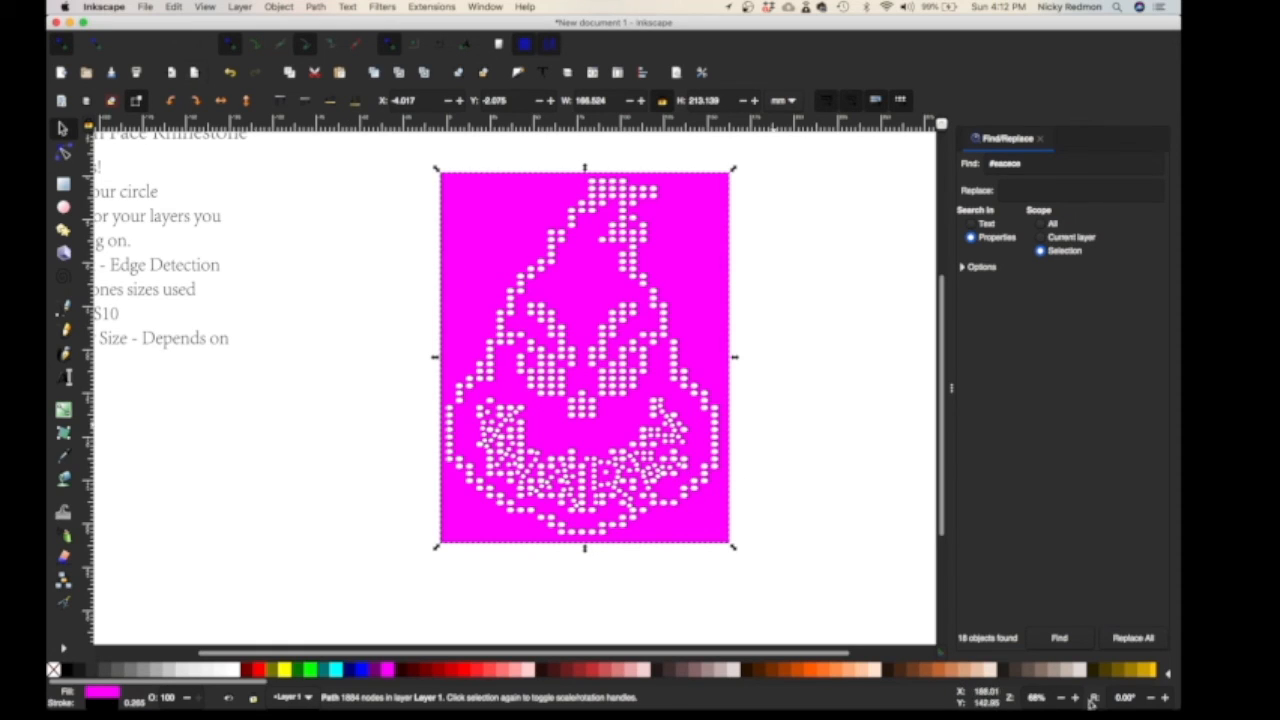
Step: Undo the first cut and cut the combined circles out of the magenta rectangle again without the surplus circles
{"action": "left_click", "coordinate": [1076, 698]}
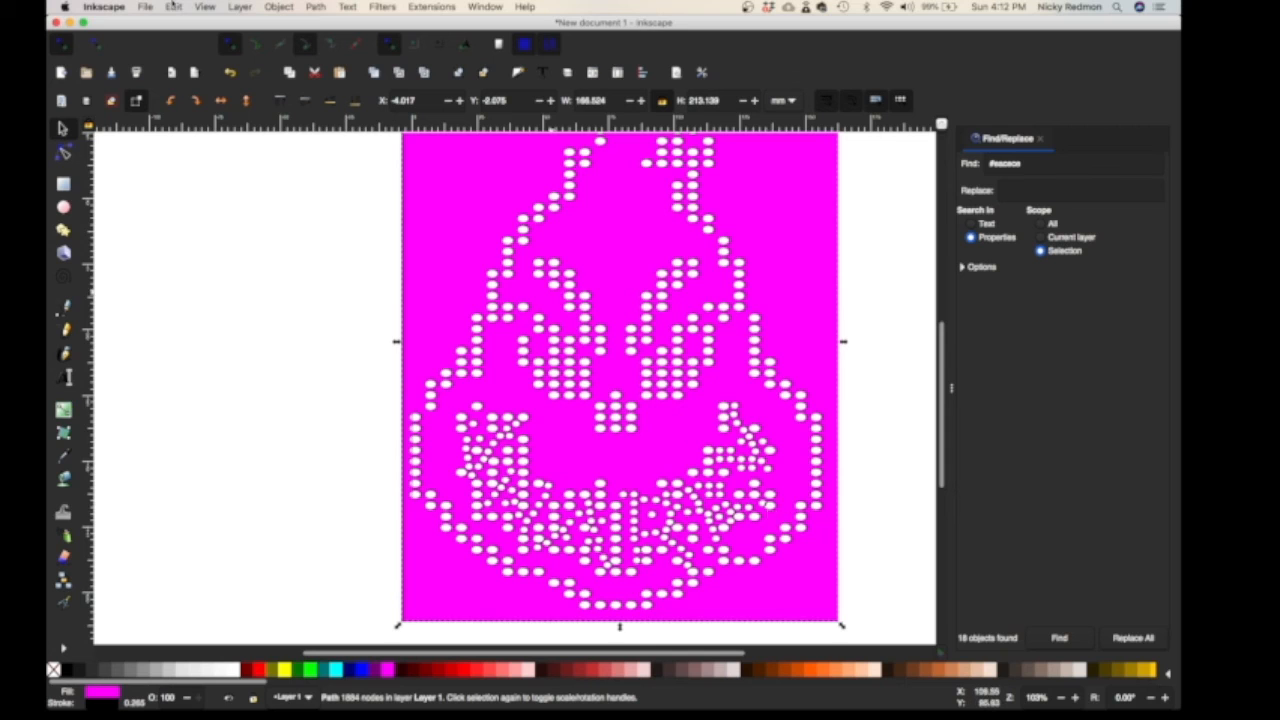
{"action": "left_click", "coordinate": [172, 7]}
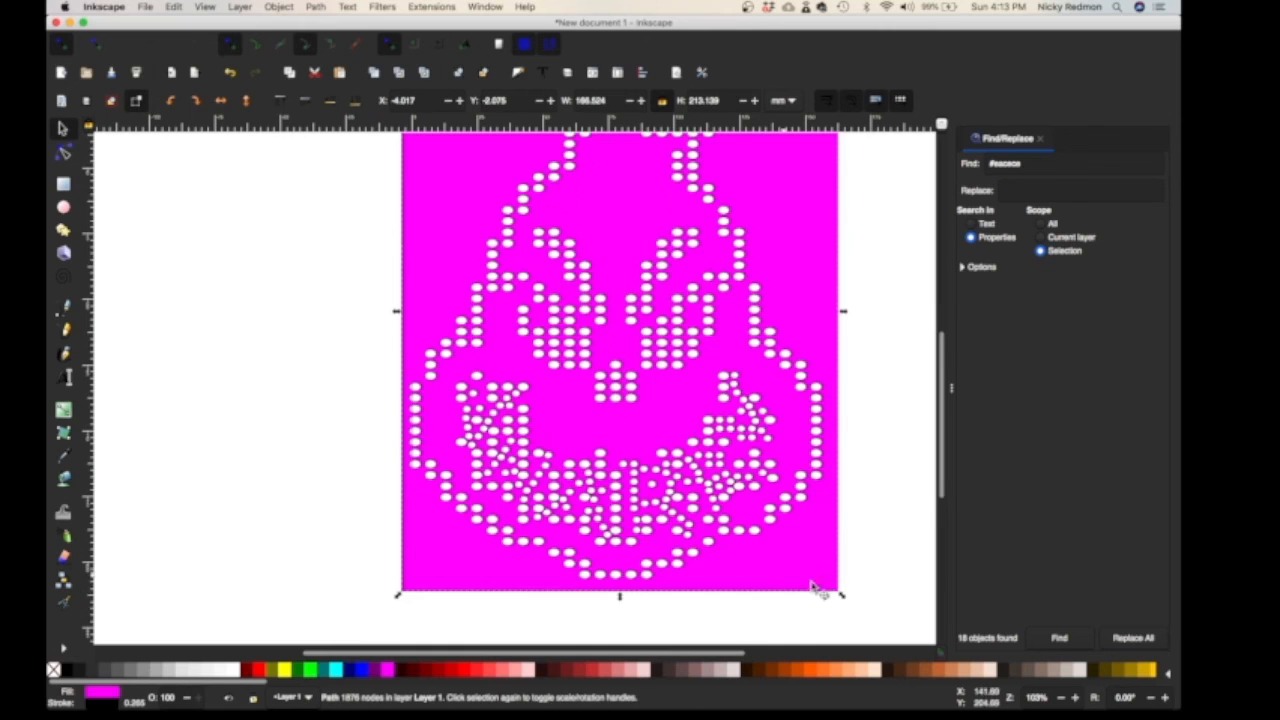
{"action": "key", "text": "ctrl+k"}
{"action": "left_click", "coordinate": [1060, 698]}
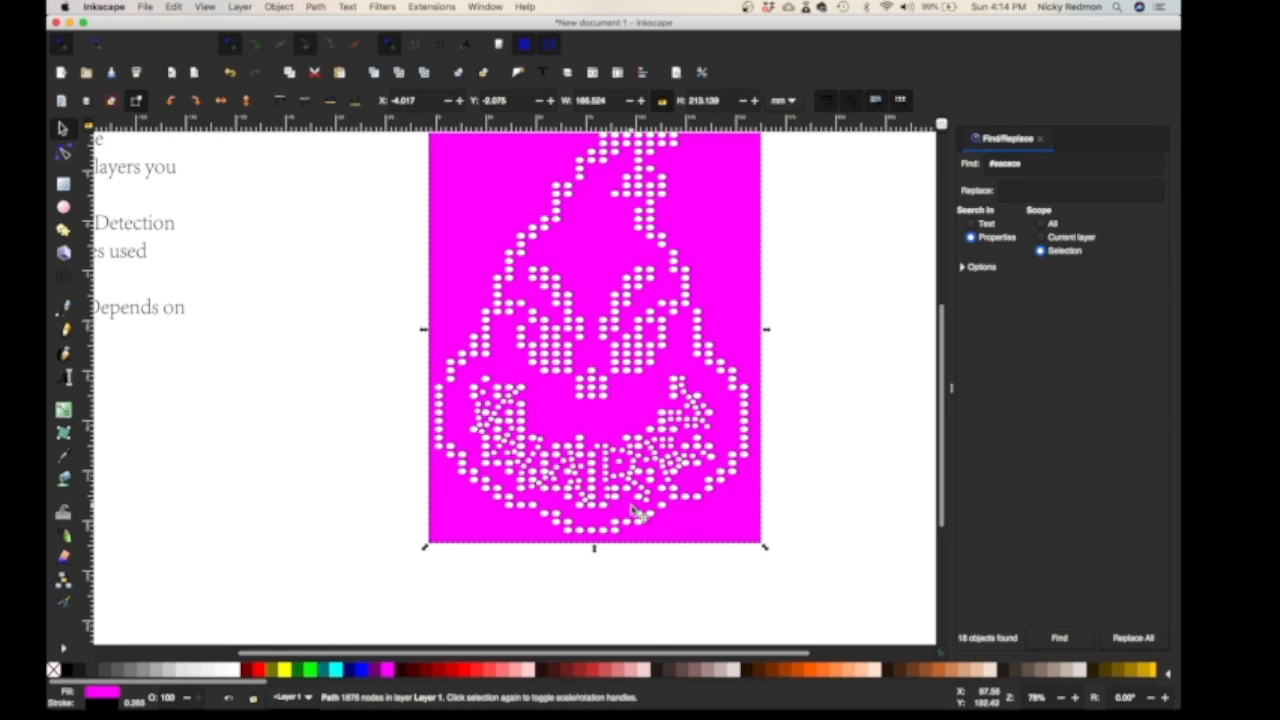
{"action": "scroll", "coordinate": [900, 489], "scroll_direction": "down", "scroll_amount": 3}
{"action": "scroll", "coordinate": [900, 489], "scroll_direction": "up", "scroll_amount": 6}
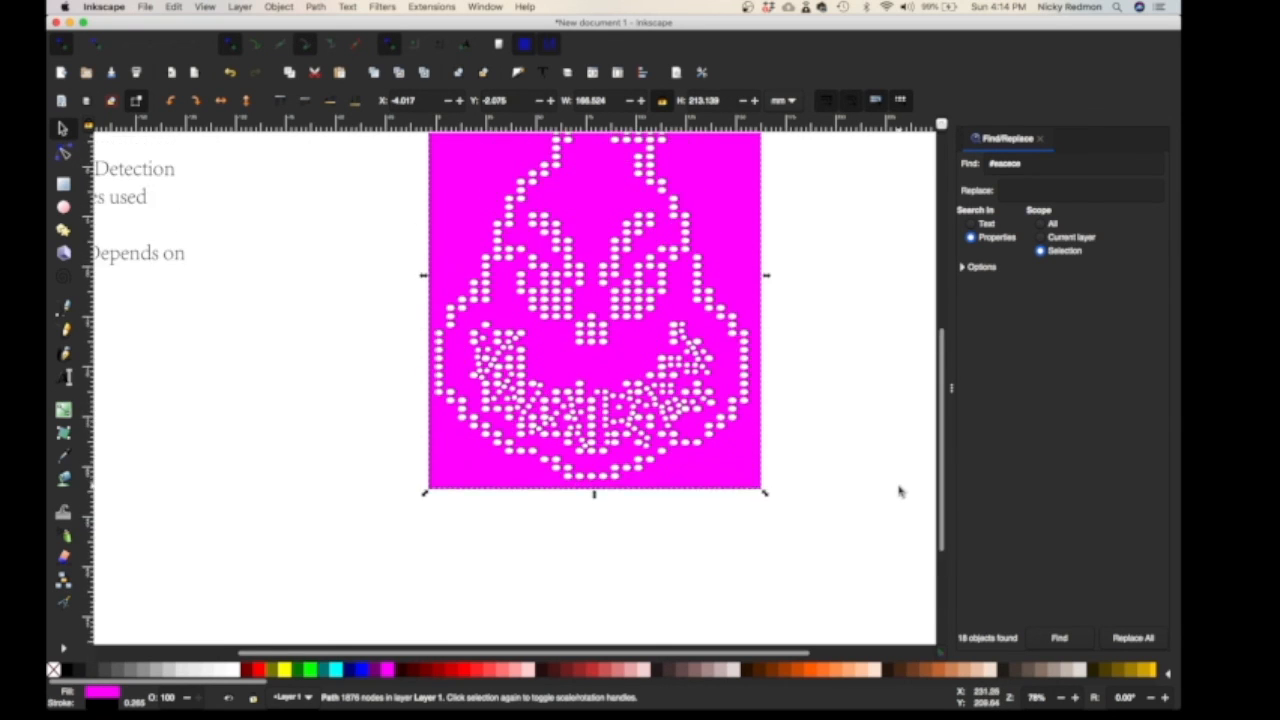
{"action": "scroll", "coordinate": [898, 491], "scroll_direction": "down", "scroll_amount": 2}
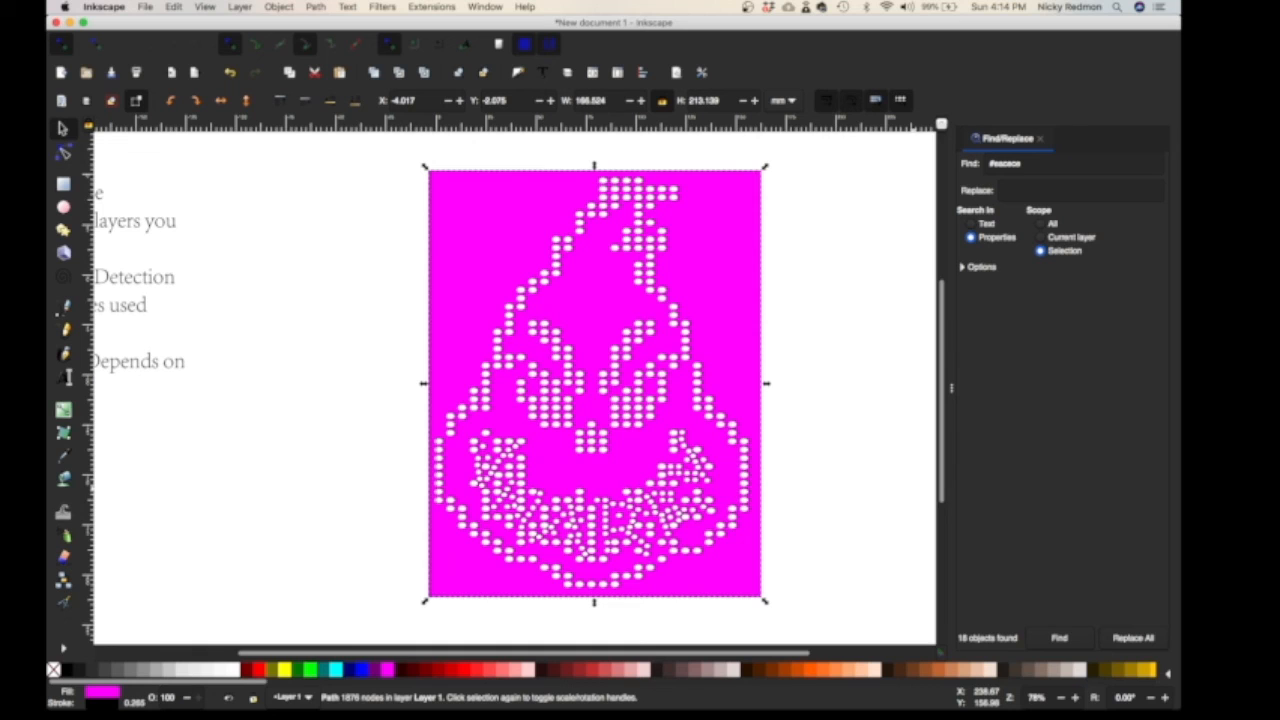